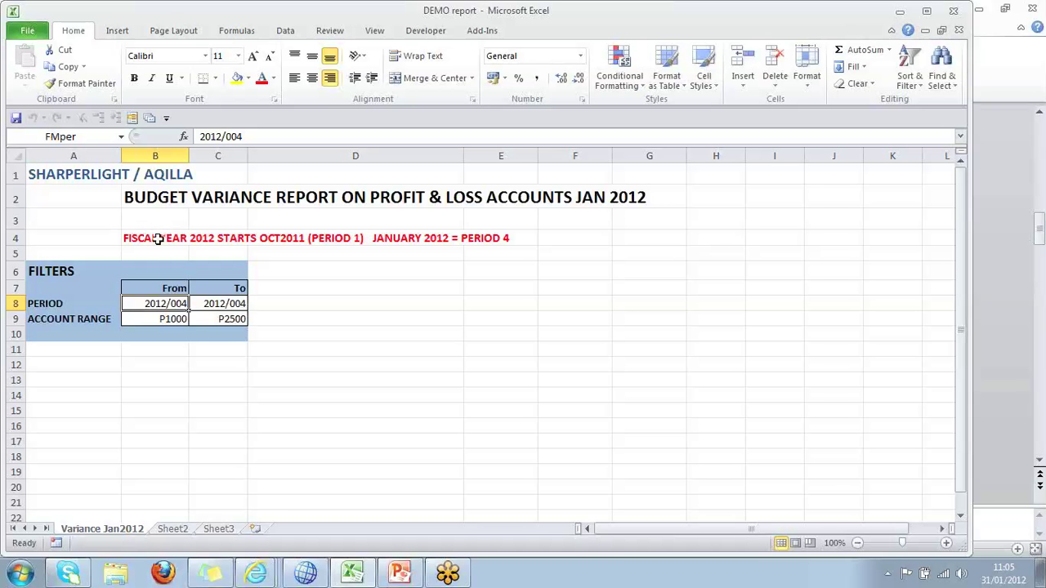
Check the fiscal year note and the range names (e.g. FMper) of B4, B8, C9 and B9, then show the Add-Ins commands.
left_click(158, 238)
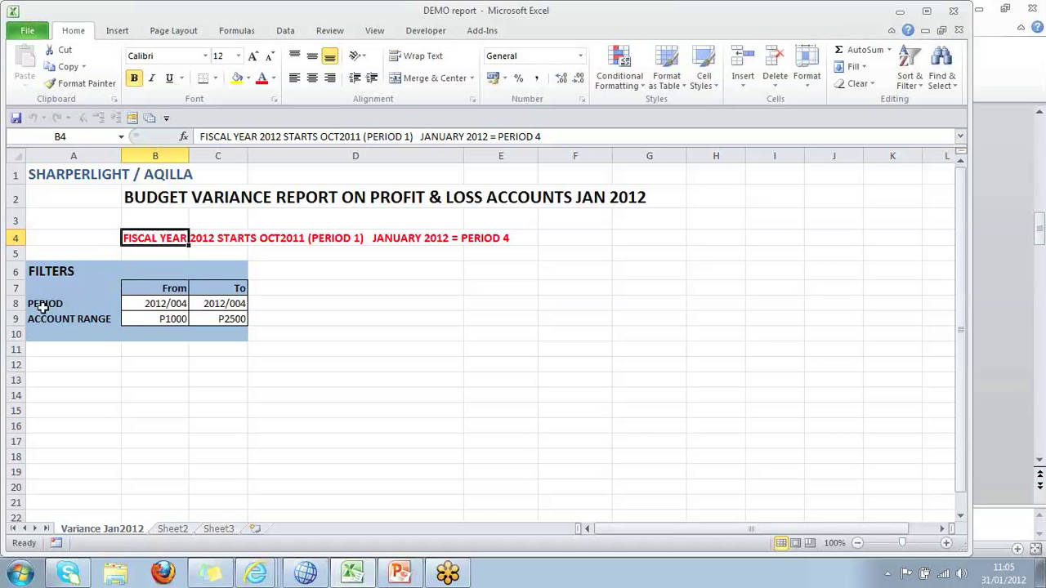
left_click(151, 303)
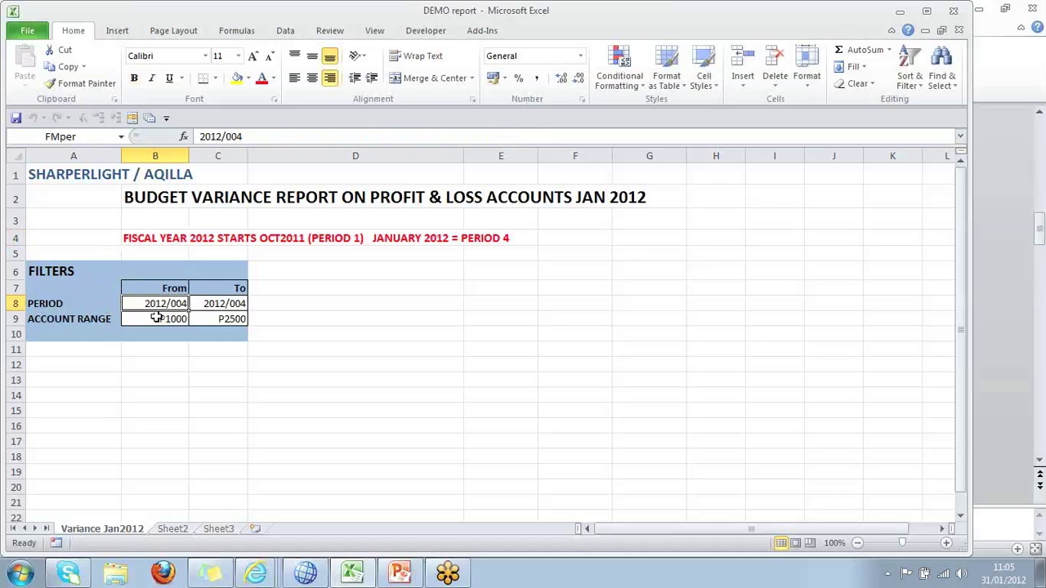
left_click(82, 137)
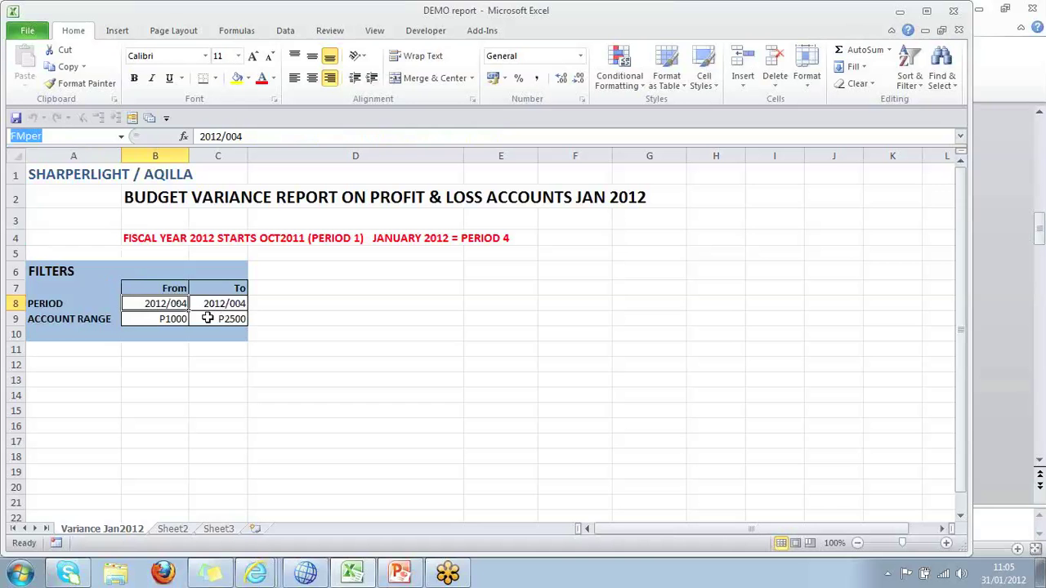
left_click(208, 318)
left_click(153, 320)
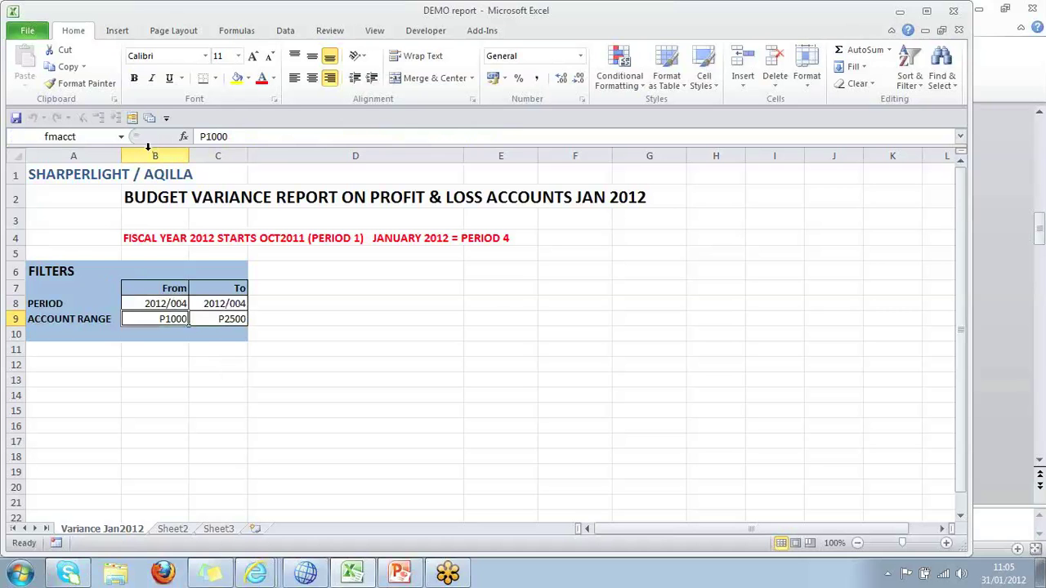
left_click(496, 32)
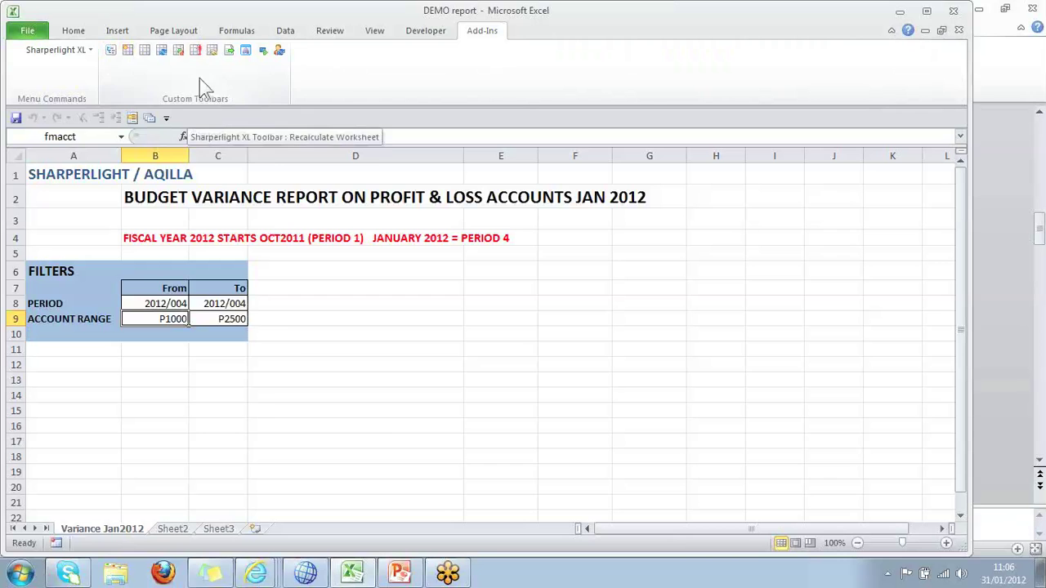
Dismiss C12's shortcut menu and open the Custom Toolbars dropdown of SharperLight commands.
right_click(227, 368)
mouse_move(306, 359)
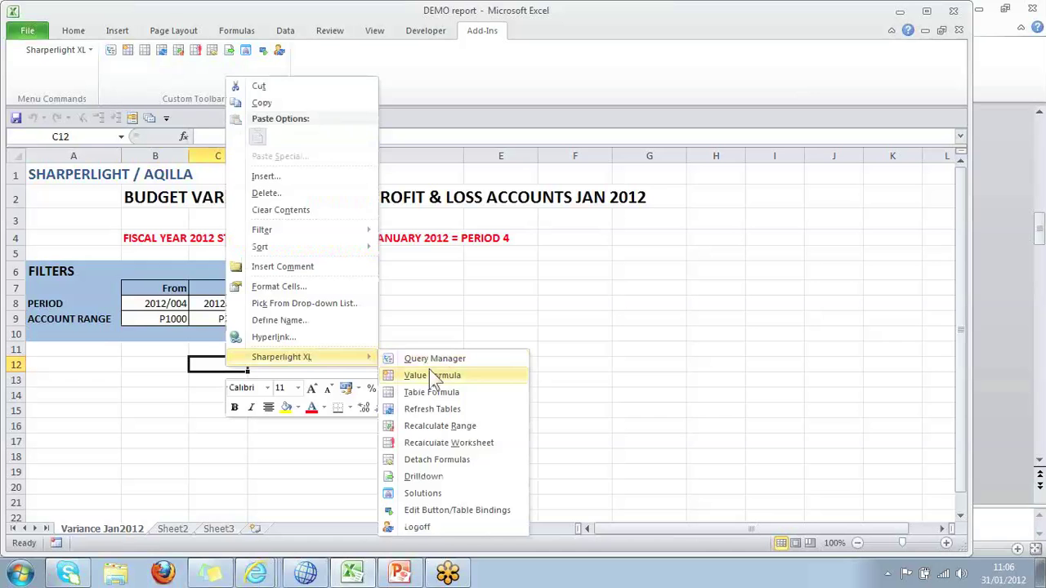
left_click(148, 120)
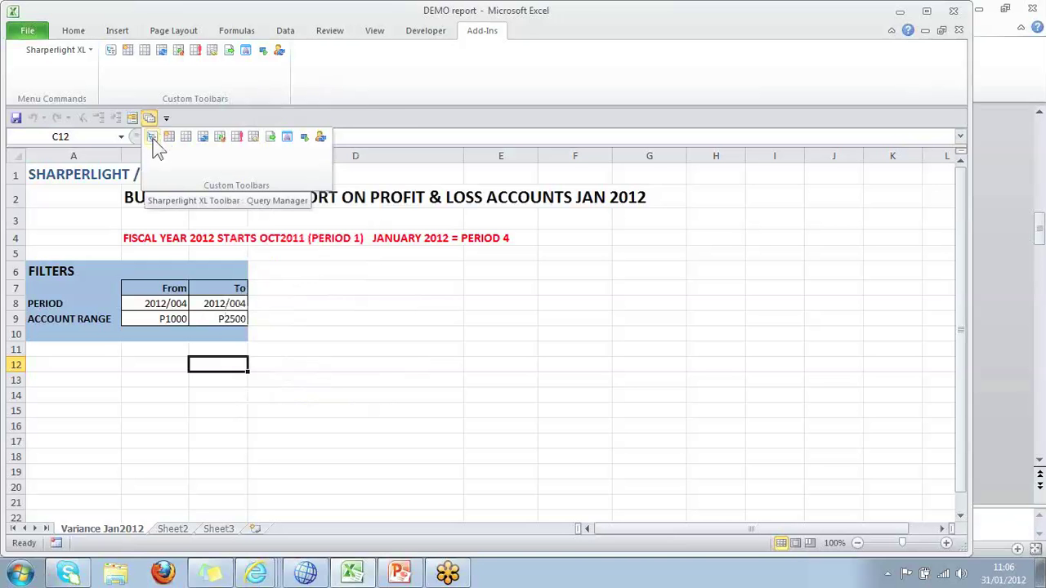
Create a new query named 'Budget Variance' in the Query Manager.
left_click(153, 139)
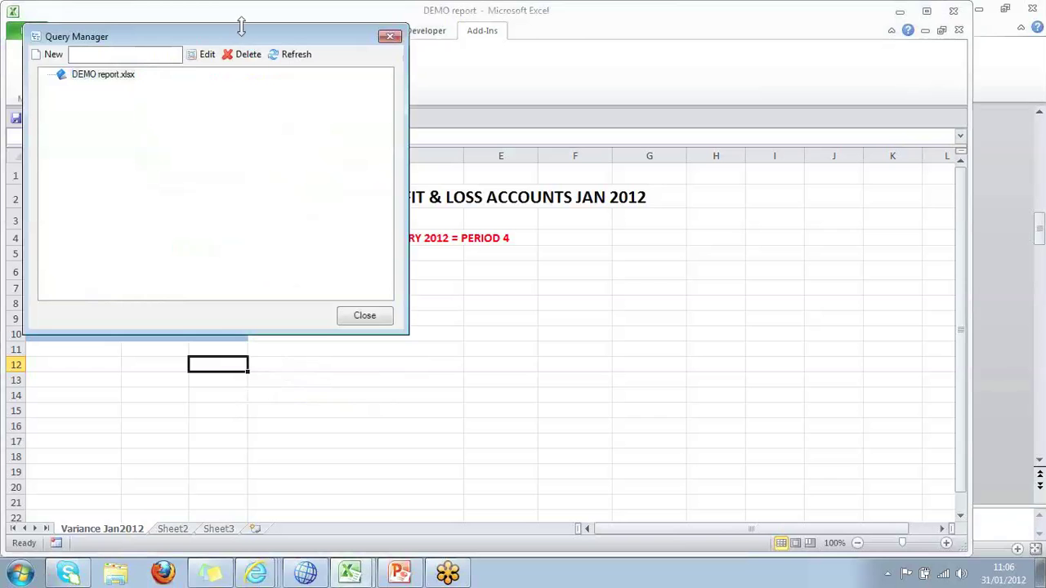
type("B")
type("udget")
type(" V")
type("at")
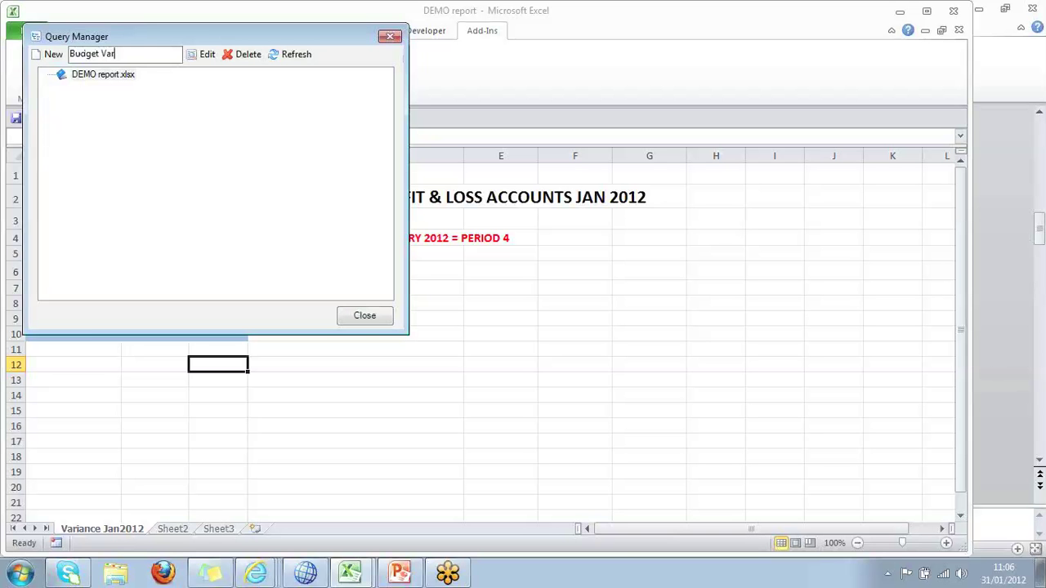
type("iance")
left_click(53, 55)
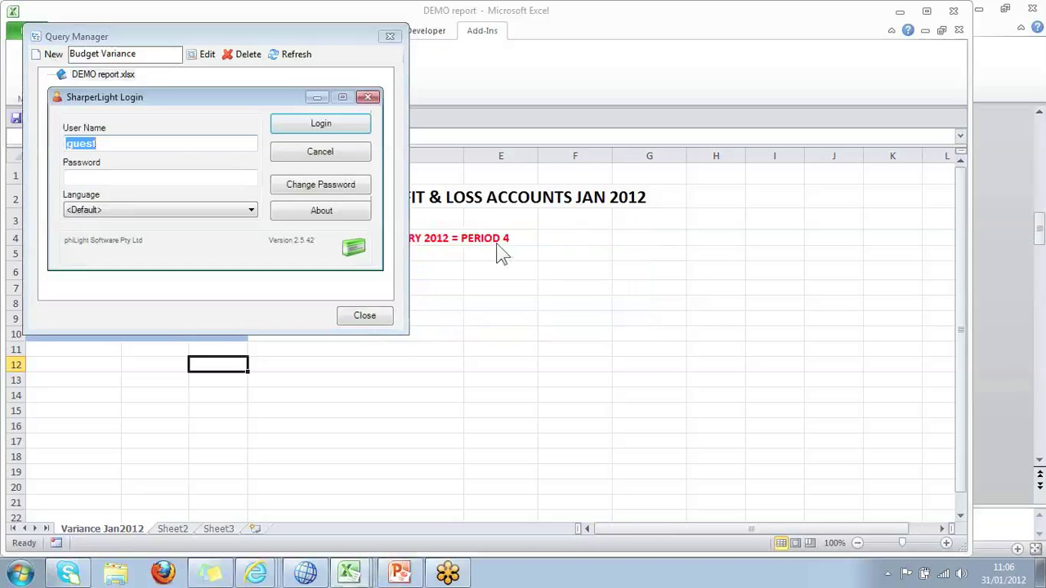
Log in with the SharperLight user name and password to open the Query Builder.
type("demo")
key("Tab")
type("demo1")
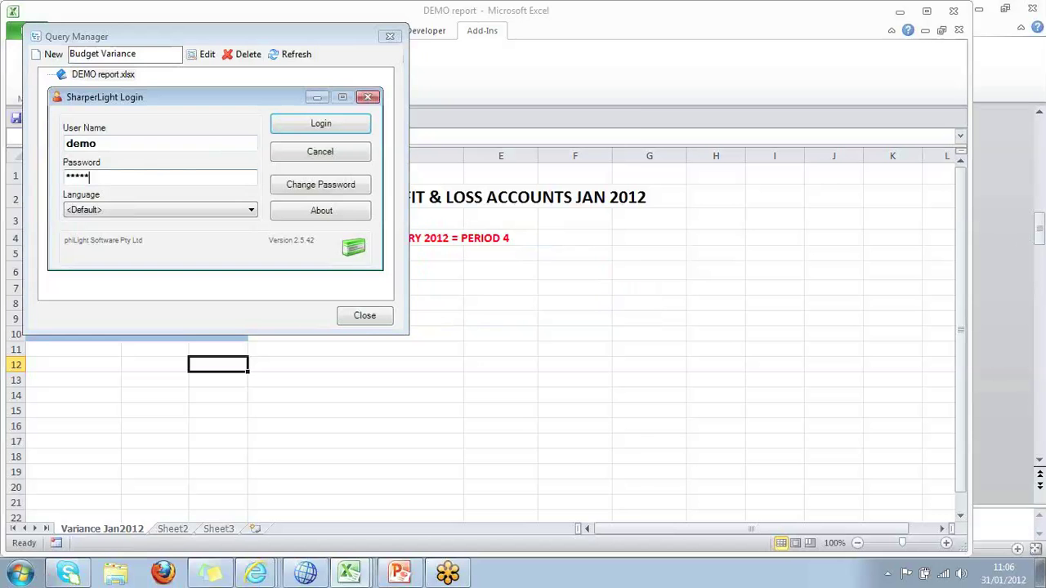
type("23")
key("Return")
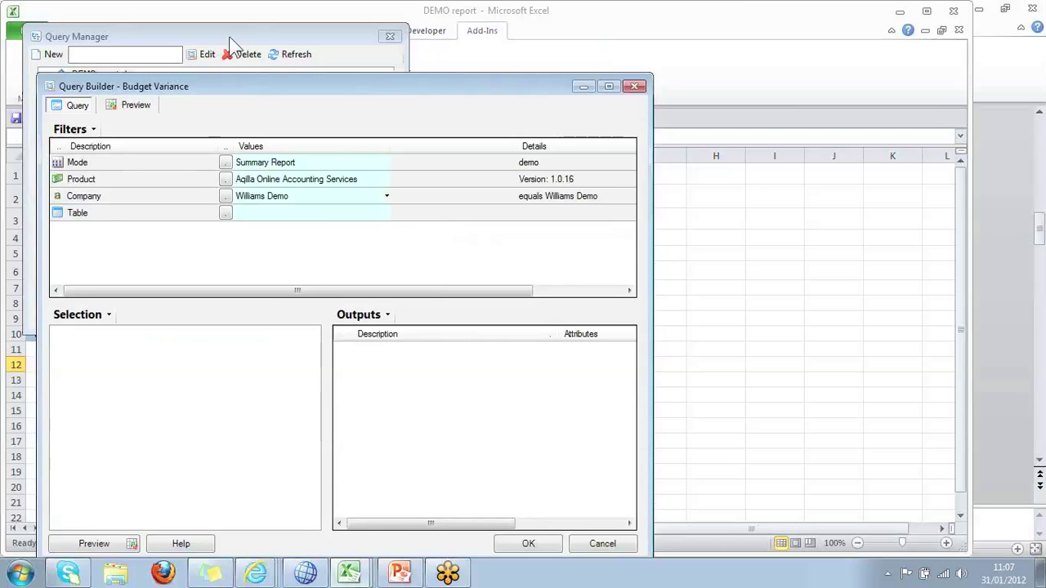
Move the Query Manager aside and reposition and enlarge the Query Builder window.
left_click_drag(229, 42, 873, 34)
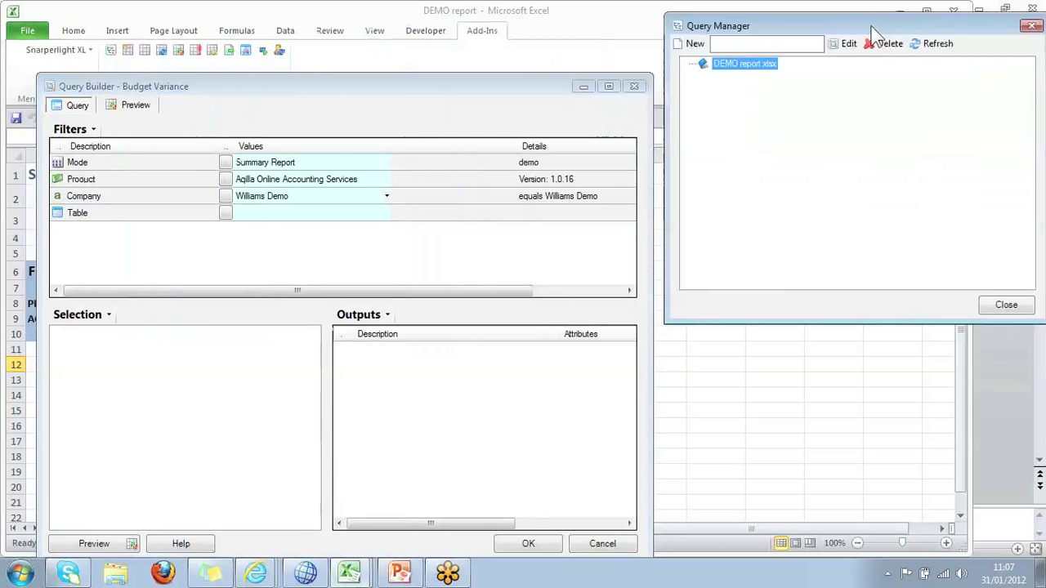
left_click(388, 81)
left_click_drag(389, 80, 407, 40)
left_click_drag(671, 247, 815, 263)
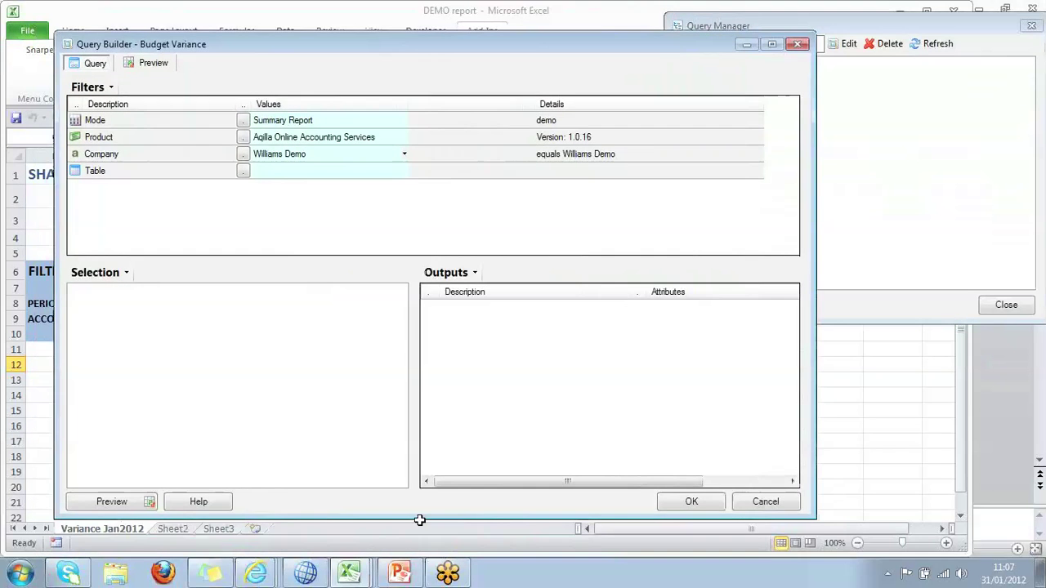
left_click_drag(417, 520, 417, 549)
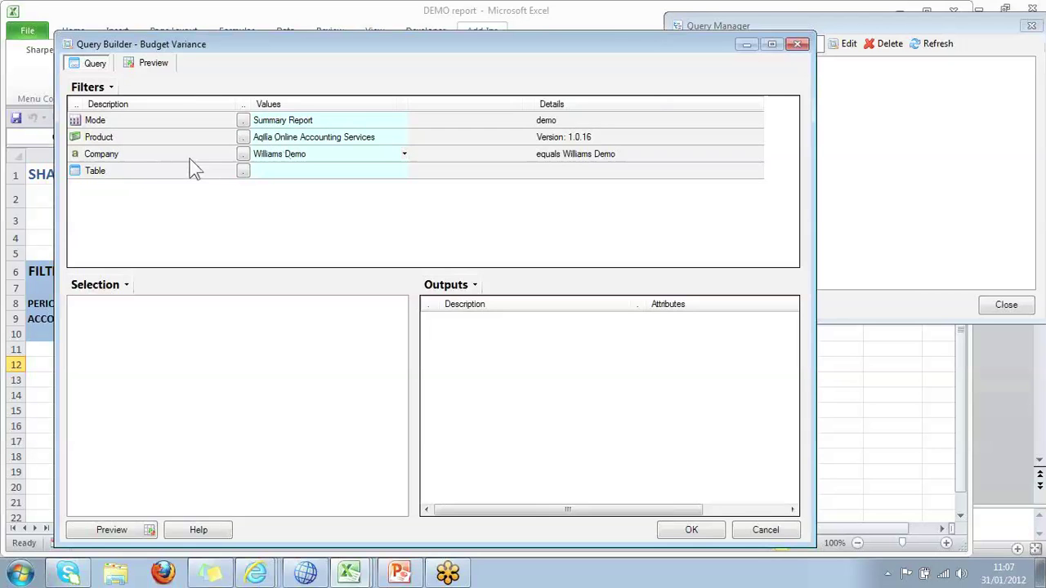
Keep Williams Demo as the company and bring up the Tables picker.
left_click(244, 154)
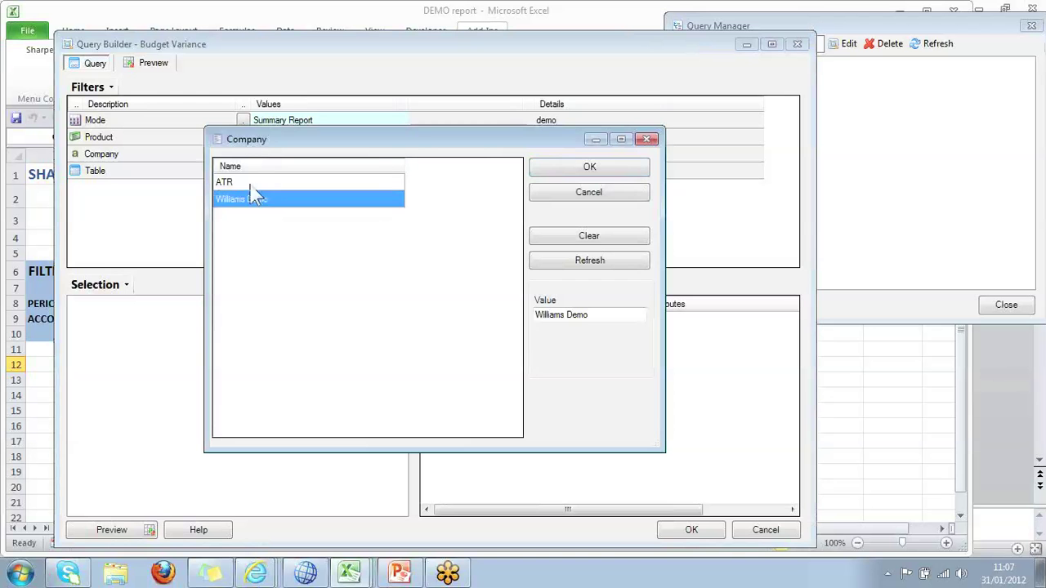
left_click(630, 196)
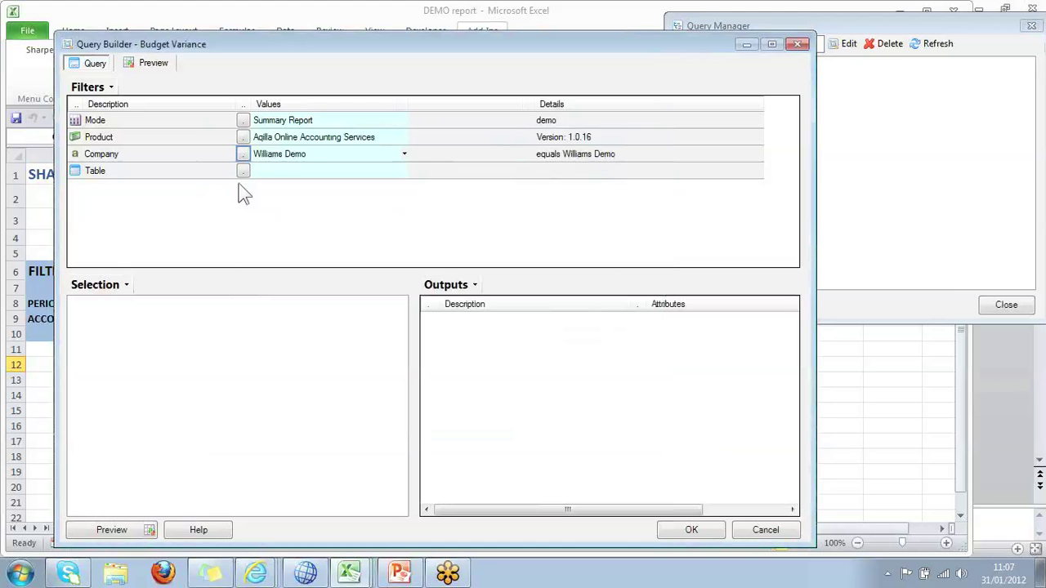
left_click(243, 172)
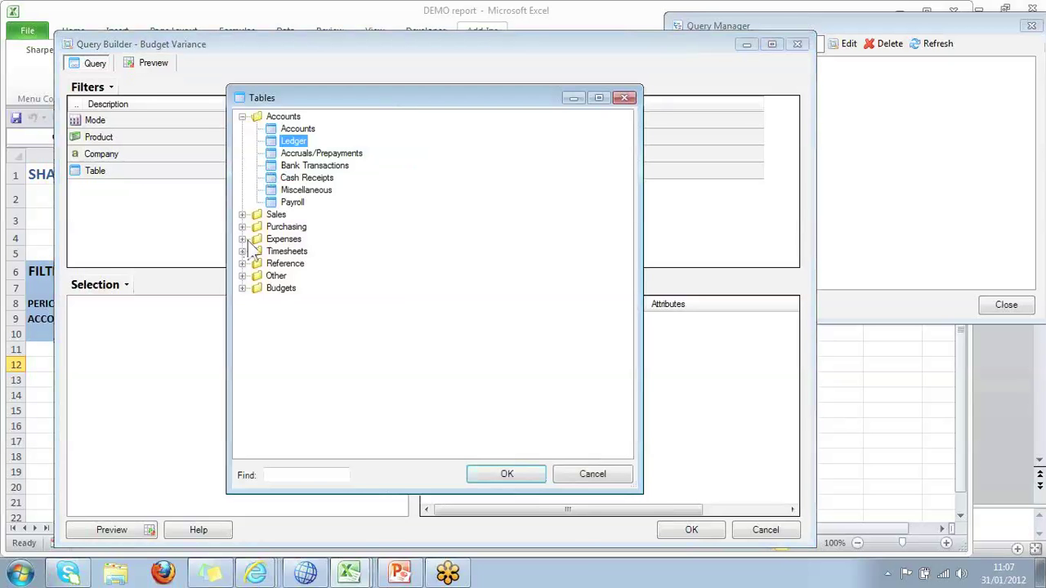
Expand the Sales group, then confirm Accounts > Ledger as the query's table.
left_click(242, 215)
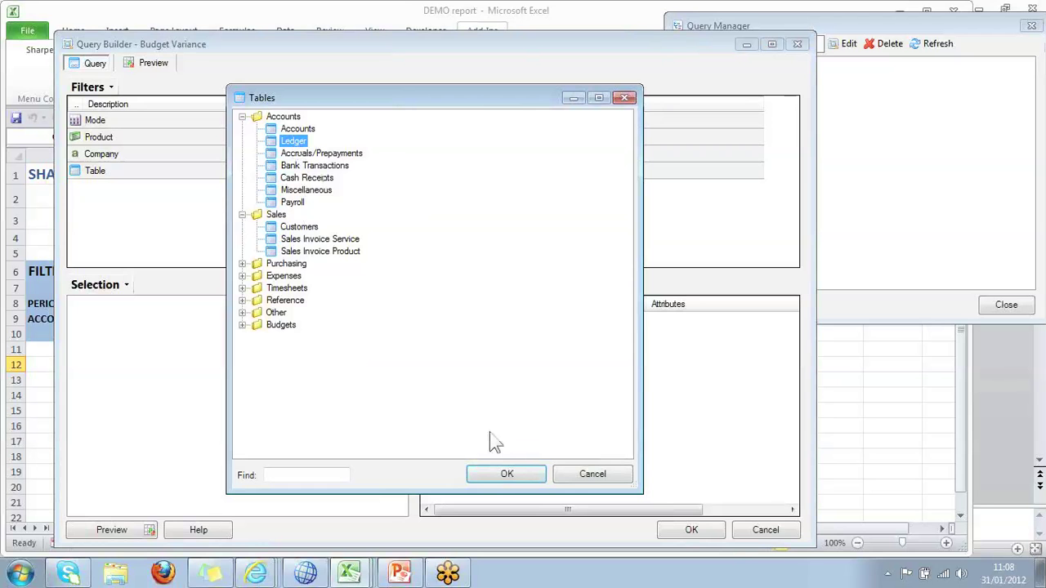
left_click(522, 473)
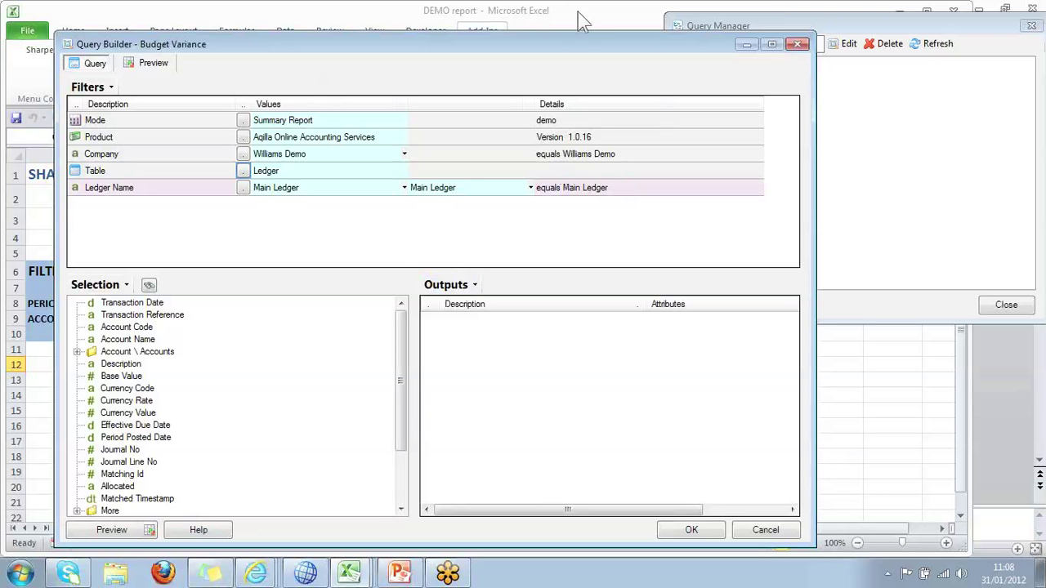
Rename the Main Ledger filter to 'ml'.
left_click(613, 188)
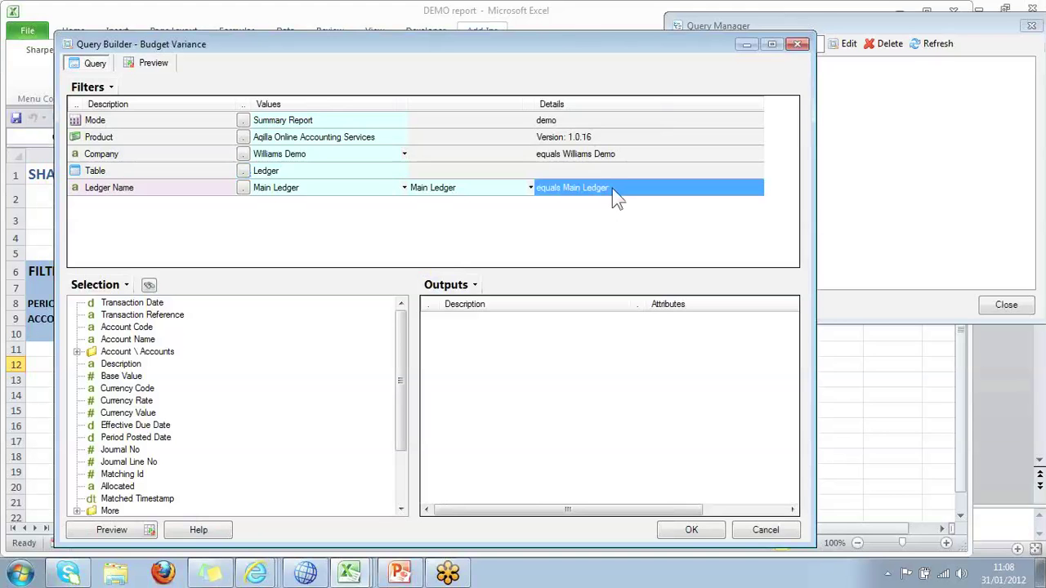
right_click(613, 189)
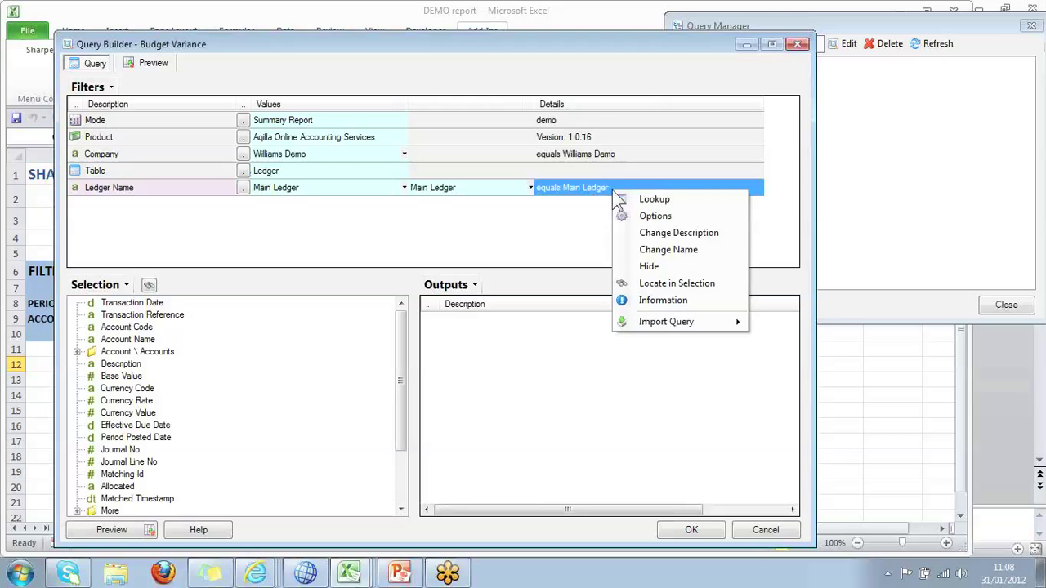
left_click(666, 250)
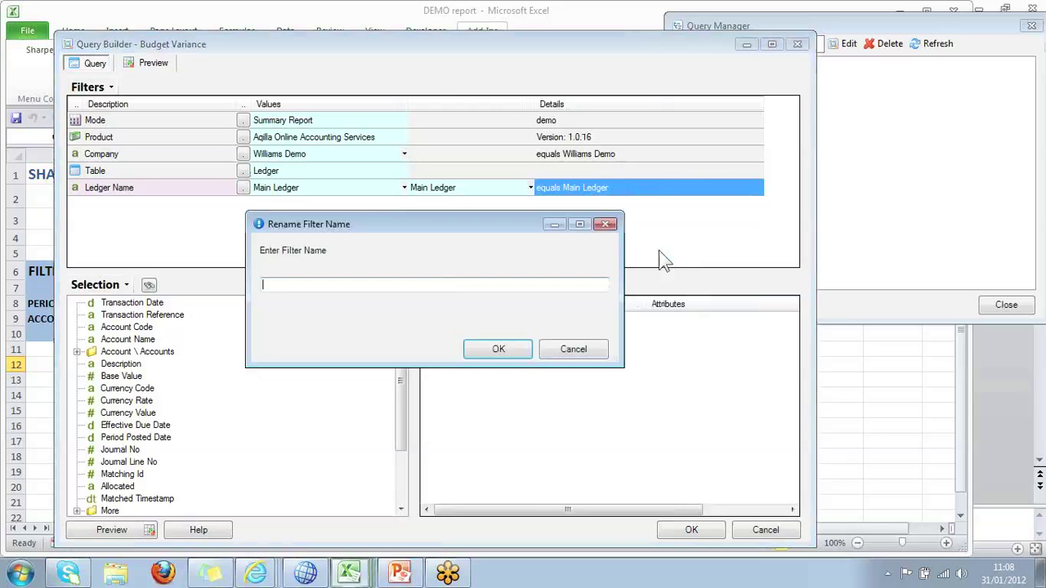
type("ml")
key("Return")
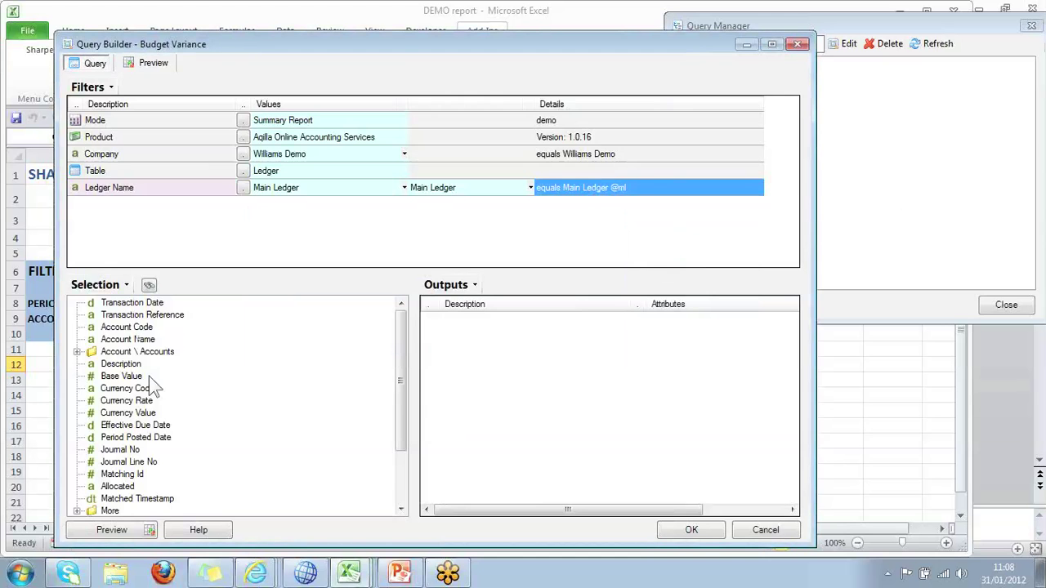
Add a second Ledger Name filter set to Budget Ledger.
left_click(401, 510)
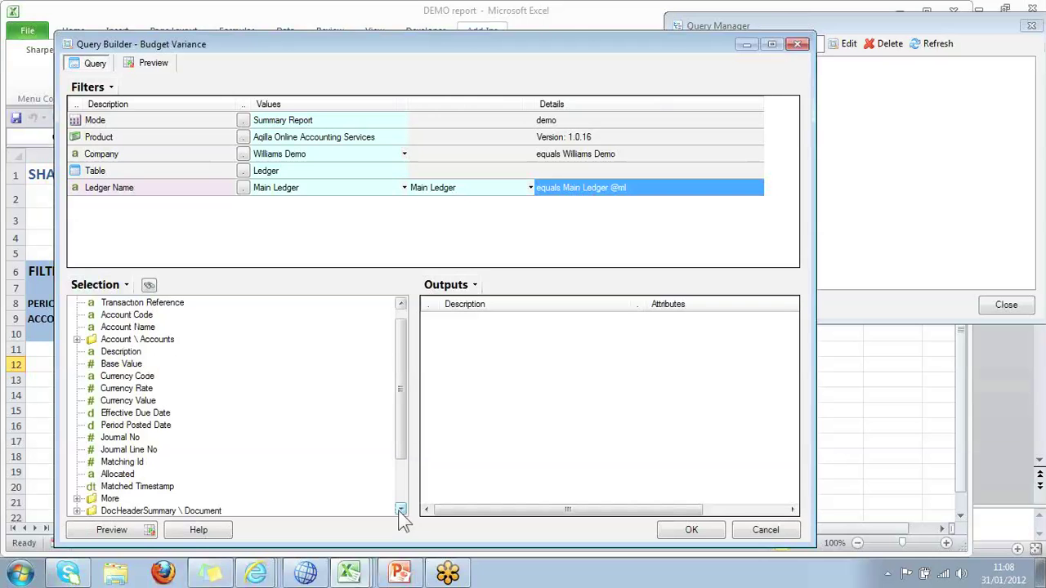
left_click(78, 498)
left_click_drag(128, 320, 319, 207)
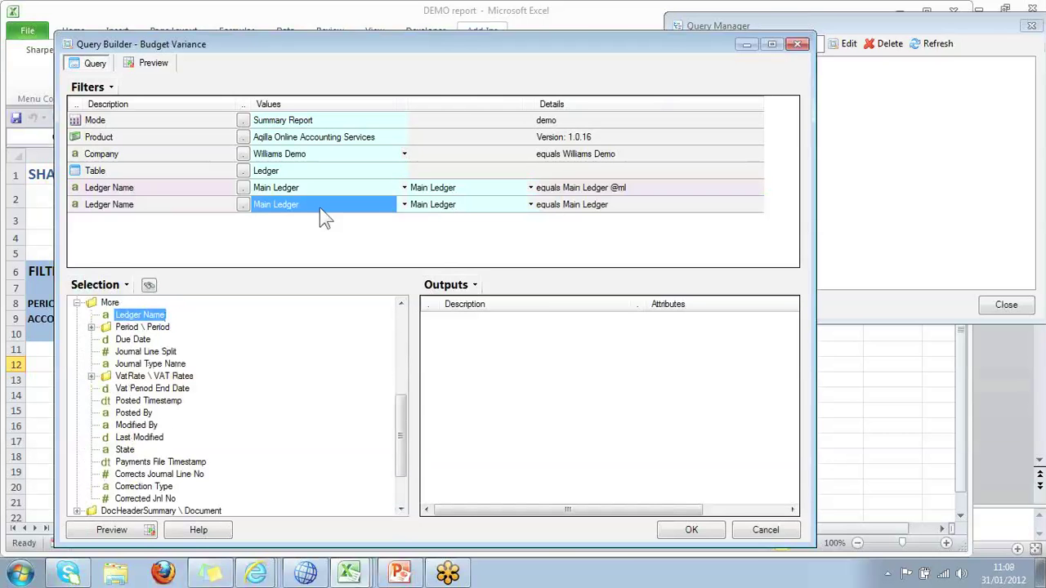
left_click(243, 204)
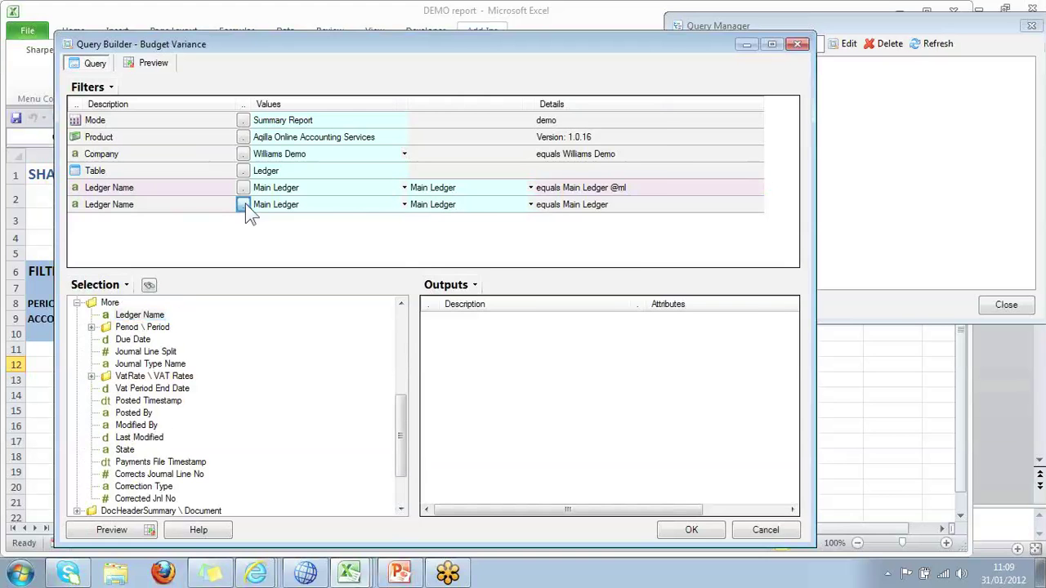
left_click(256, 200)
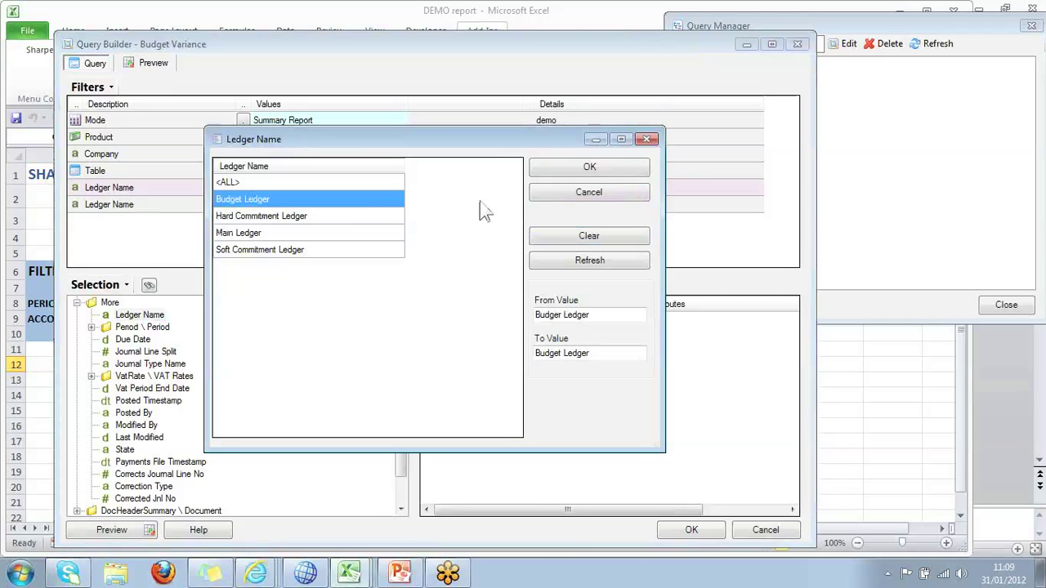
left_click(585, 169)
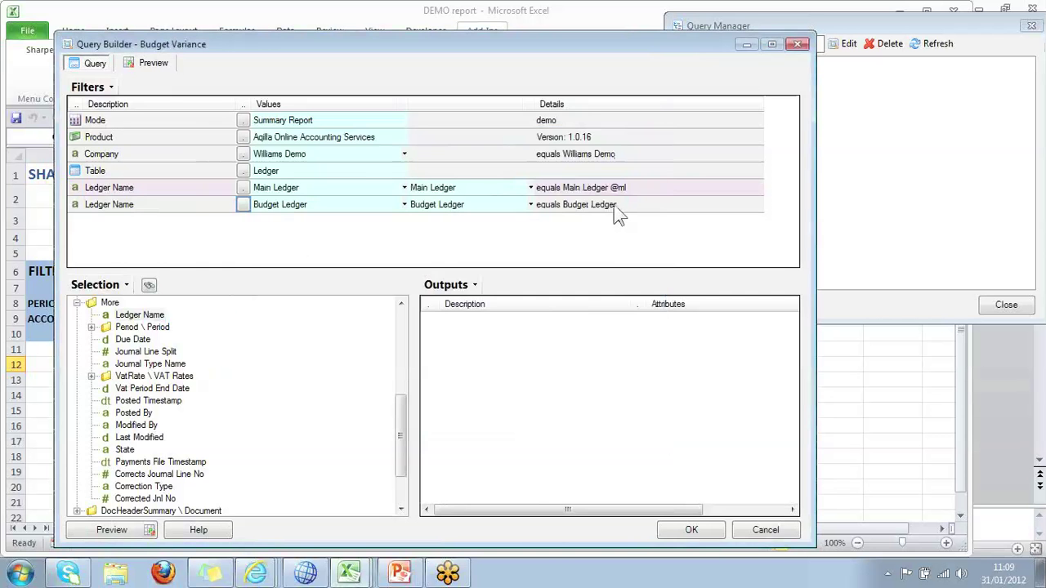
Rename the Budget Ledger filter to 'bl' and add a Period filter.
right_click(644, 206)
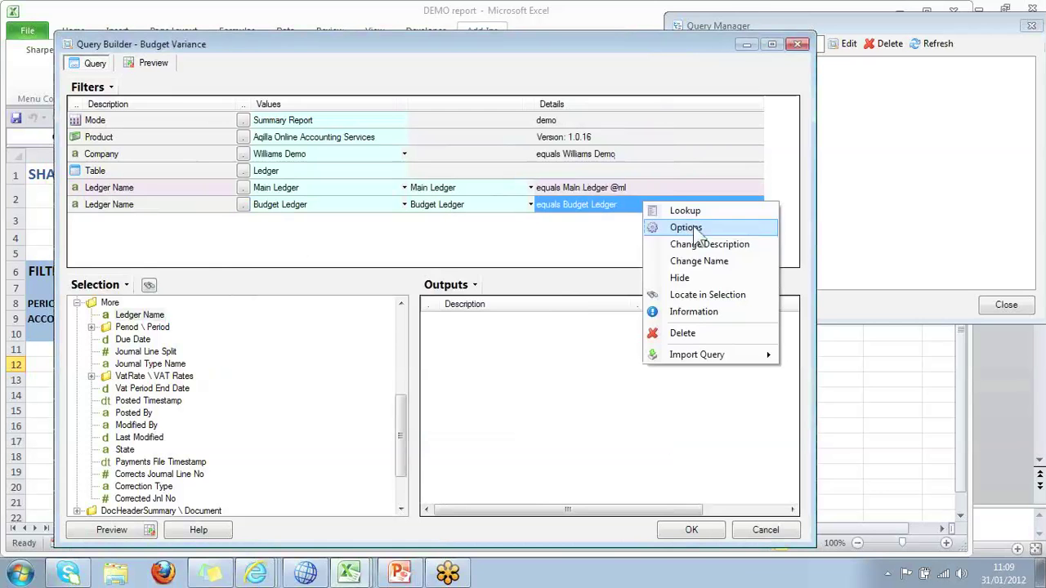
left_click(699, 262)
type("bl")
key("Return")
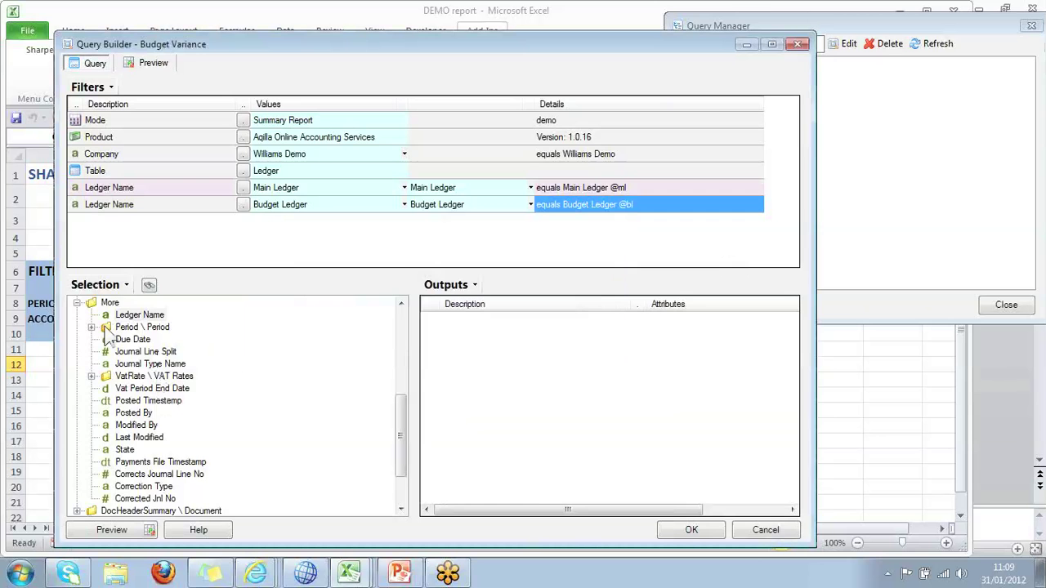
left_click(92, 329)
left_click_drag(139, 340, 184, 219)
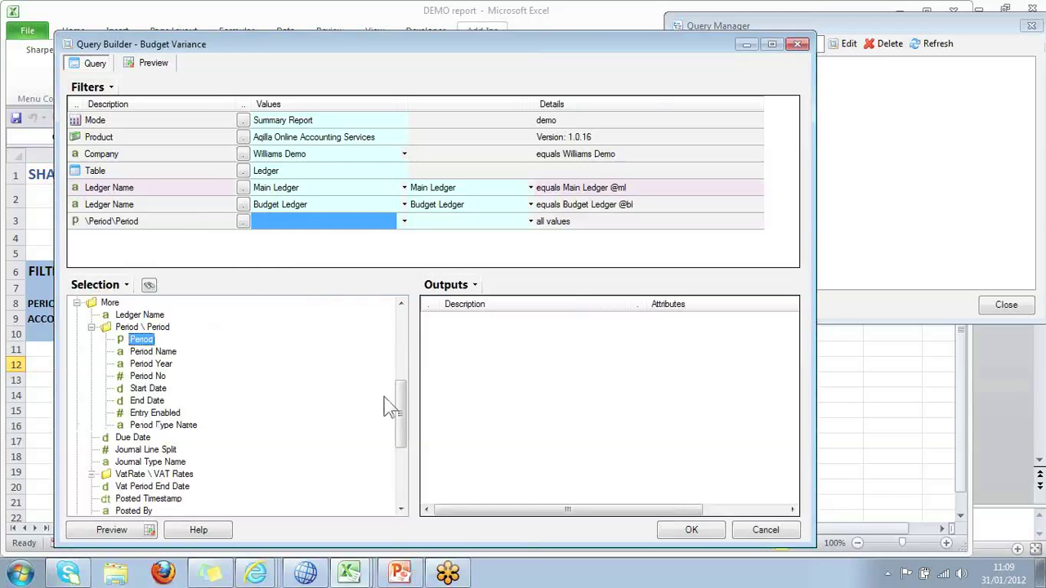
Set the Period filter value to 2012/4.
left_click(277, 216)
type("201")
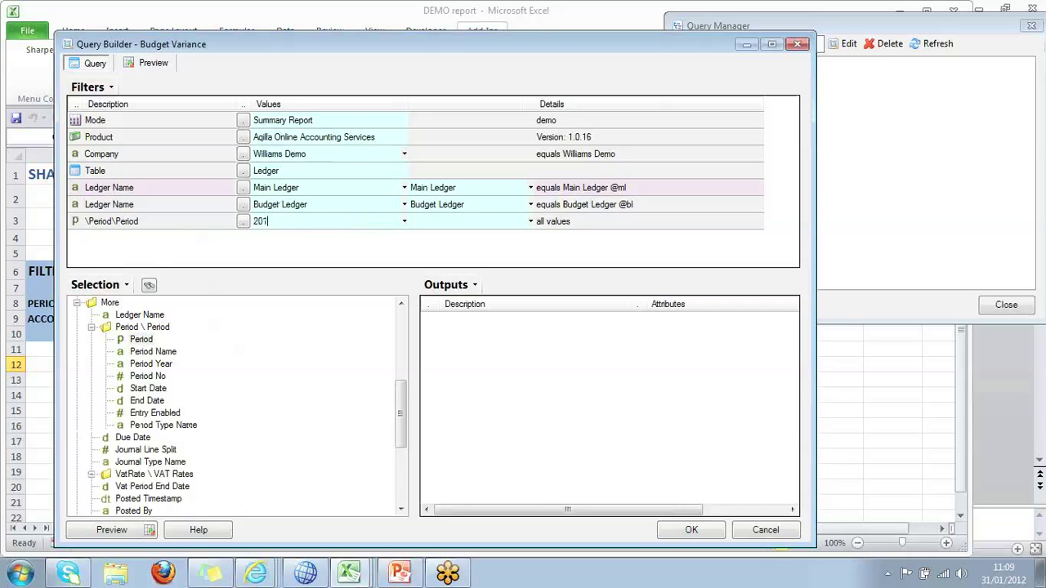
type("2 /4")
key("Tab")
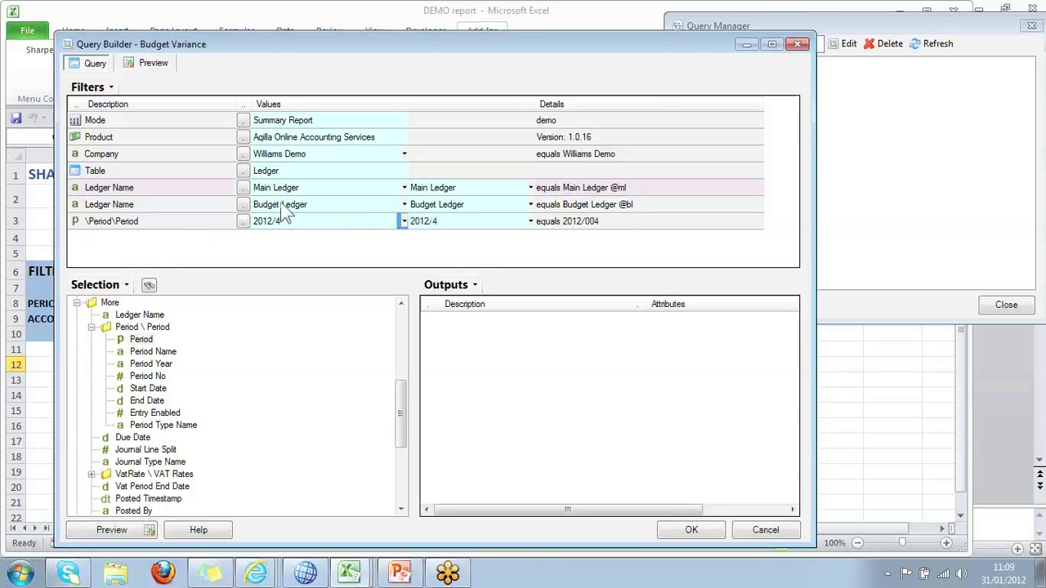
key("Tab")
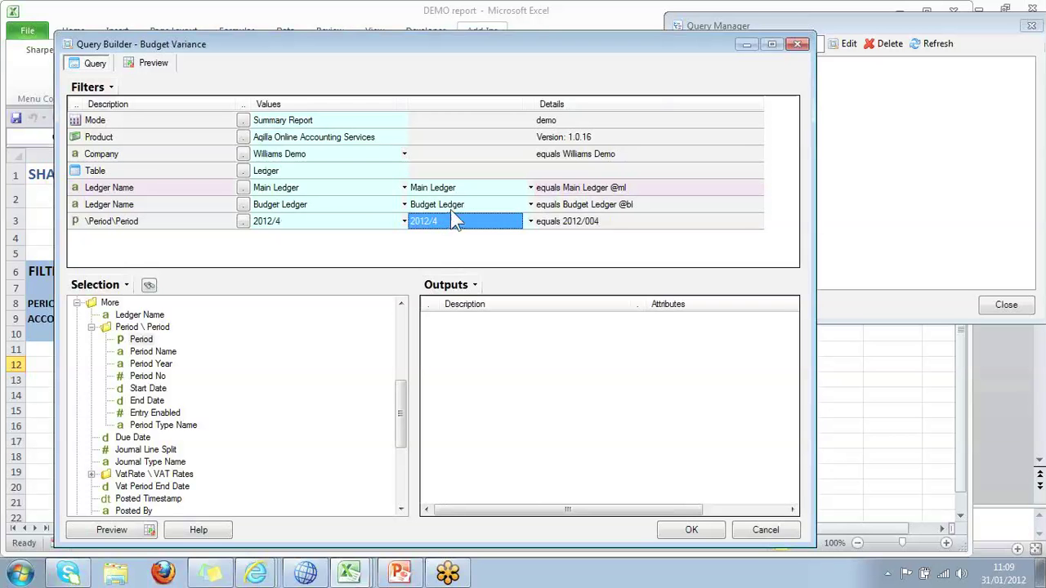
Add an Account Code filter ranging from P1000 to P2500.
left_click_drag(398, 395, 398, 317)
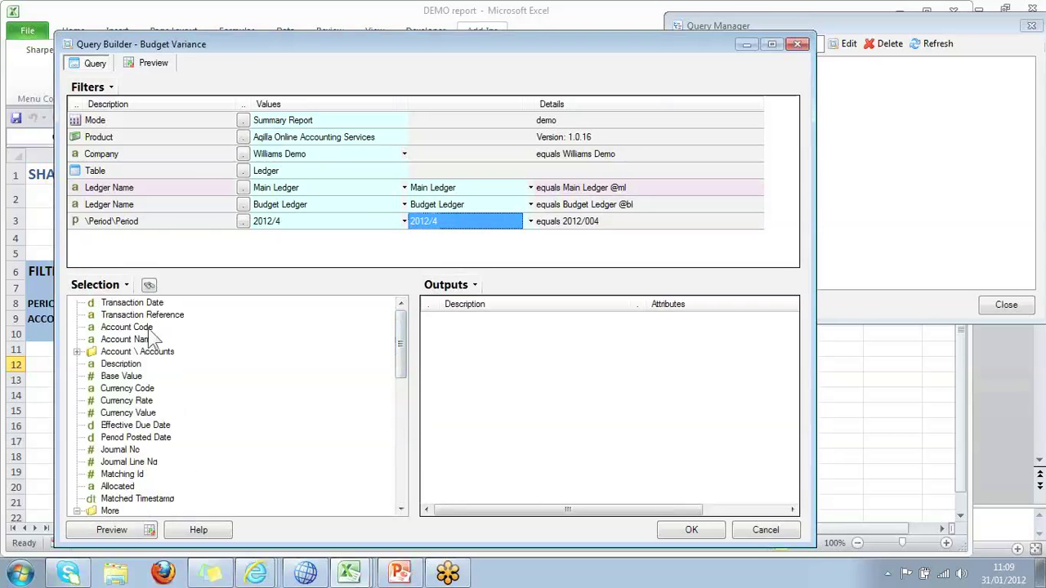
left_click_drag(139, 327, 172, 231)
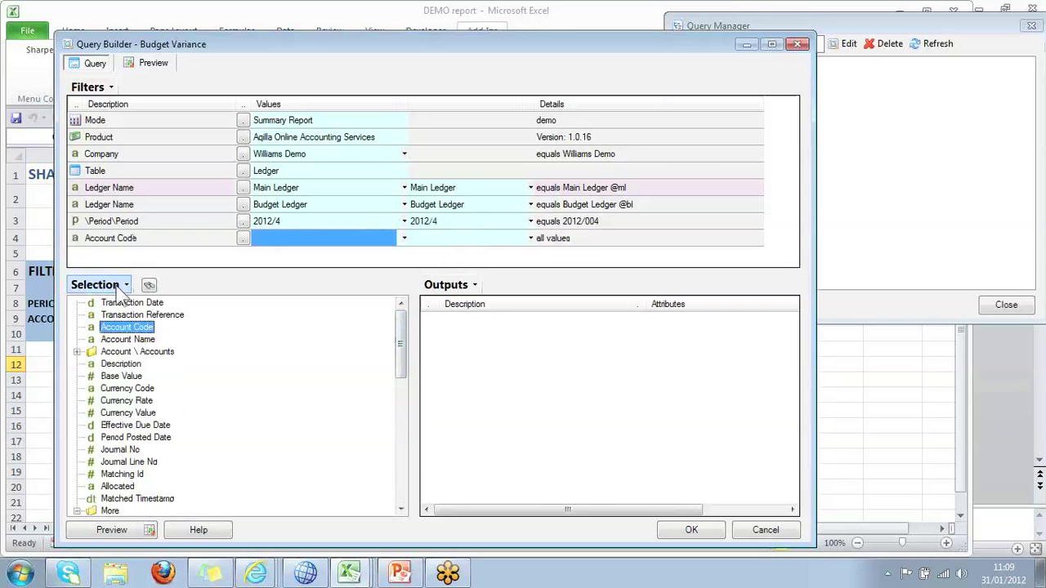
left_click(279, 234)
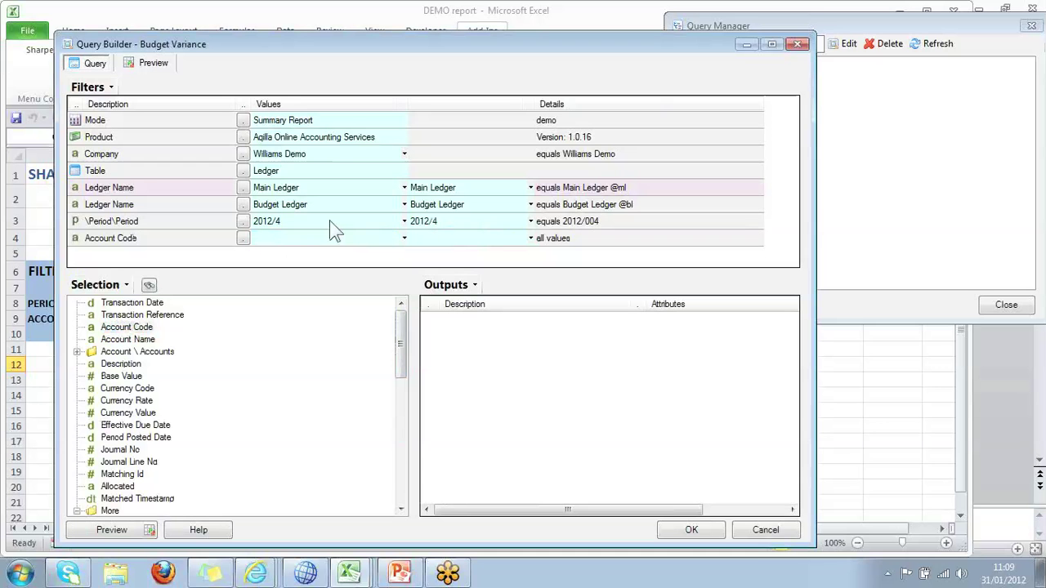
type("P1000")
key("Tab")
key("Tab")
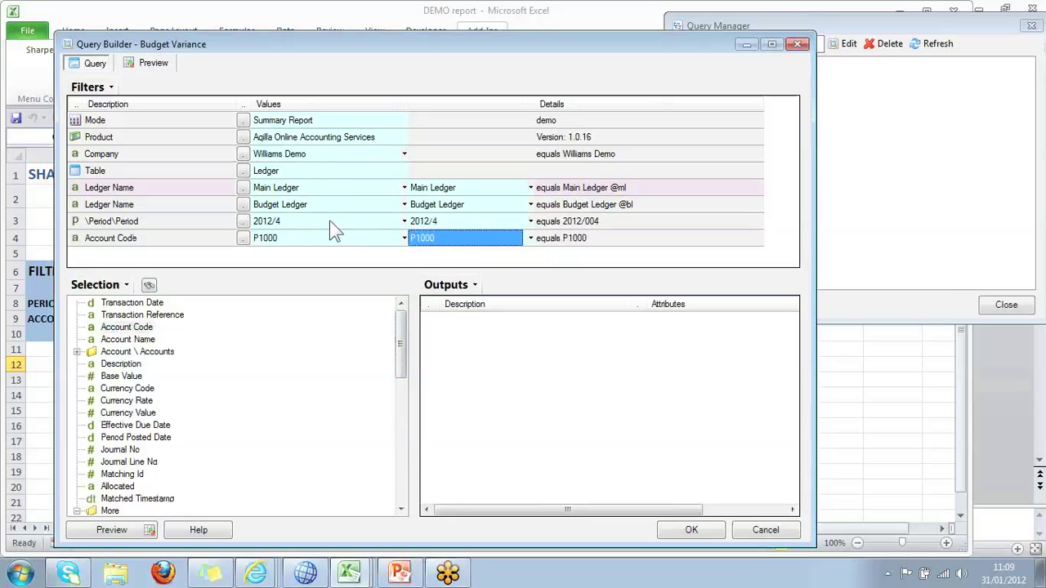
type("P2500")
key("Tab")
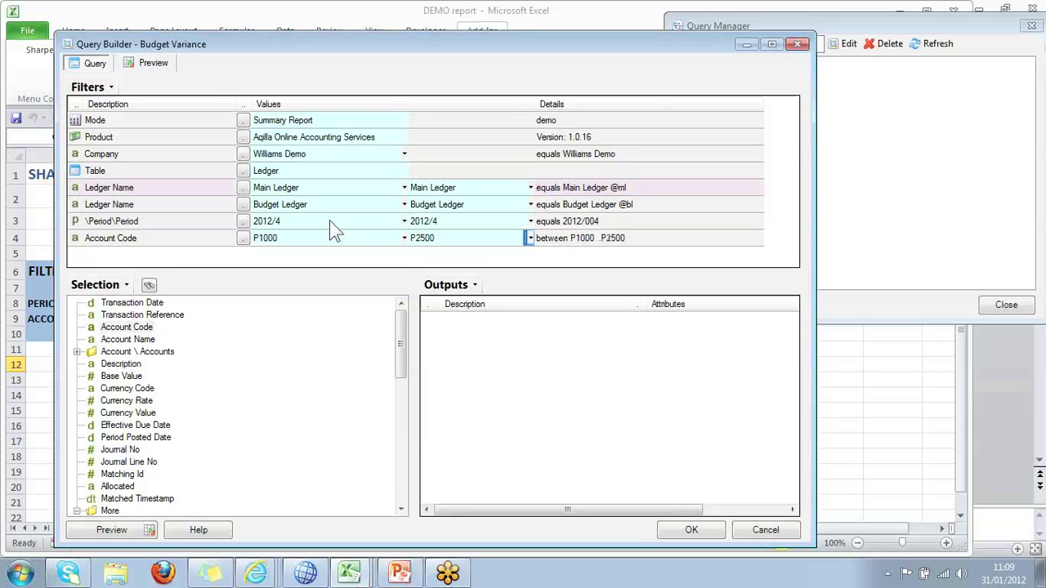
key("Tab")
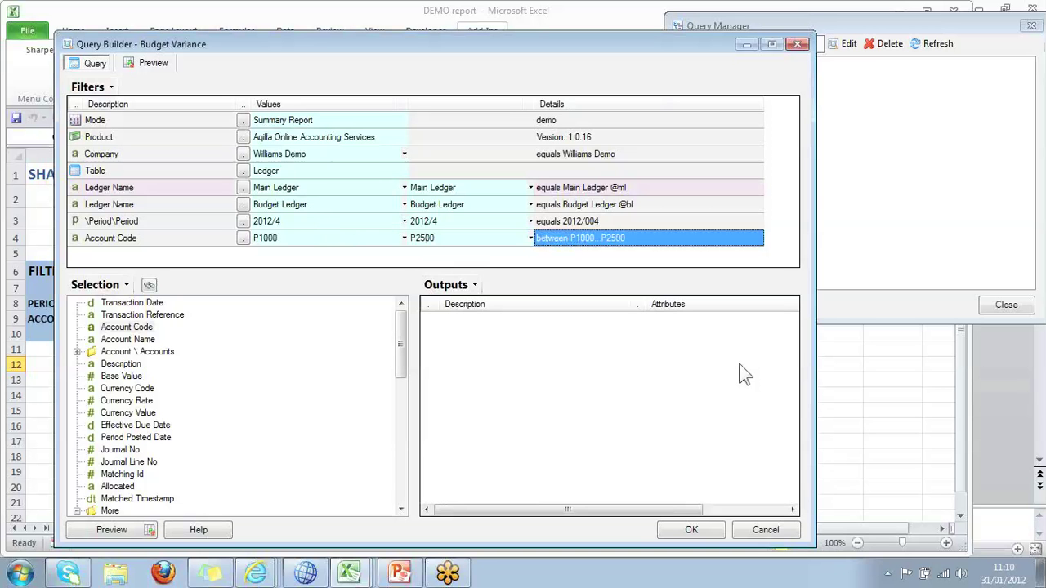
left_click(243, 238)
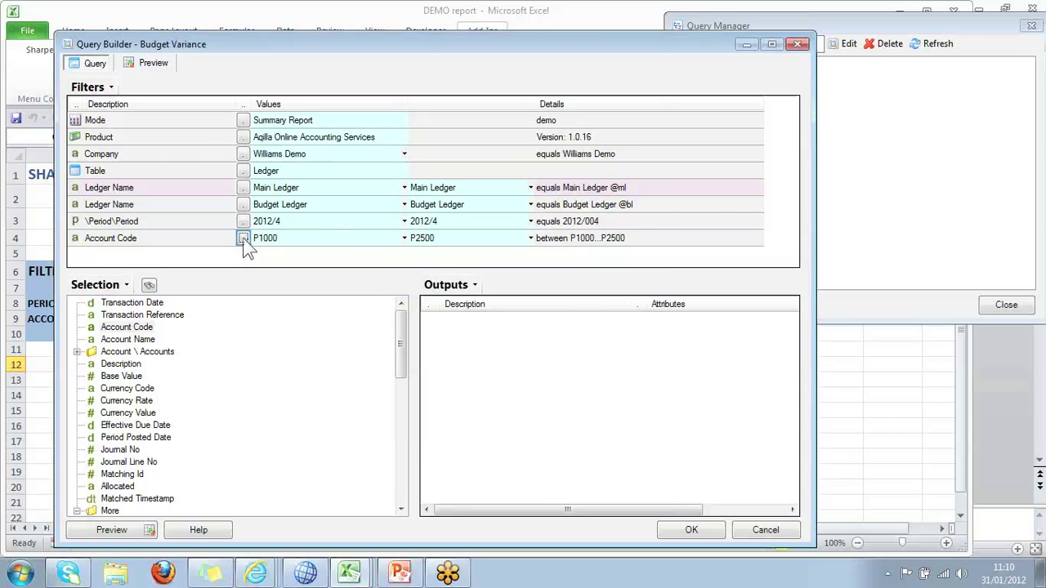
left_click(243, 238)
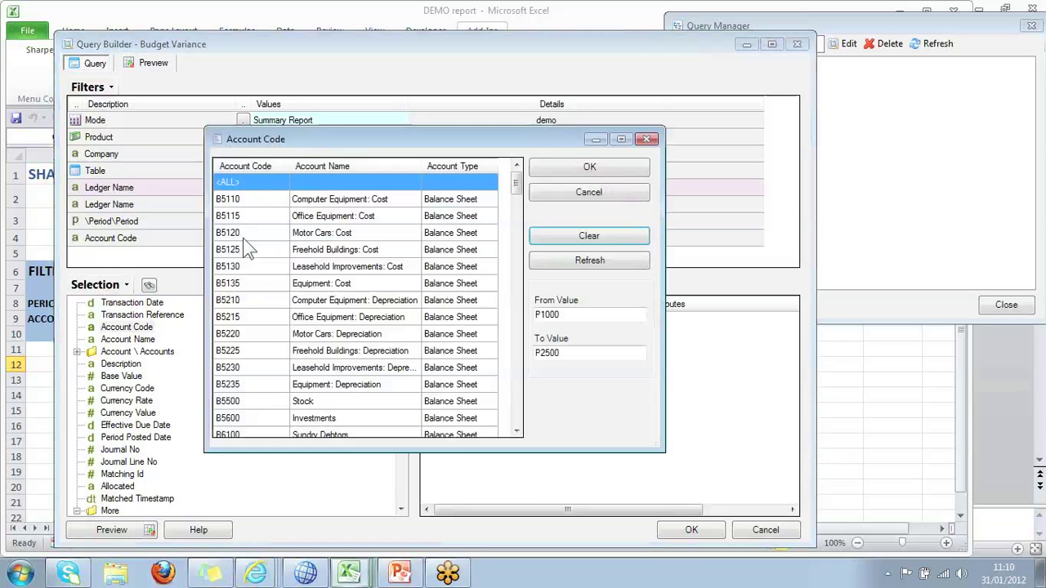
left_click(255, 216)
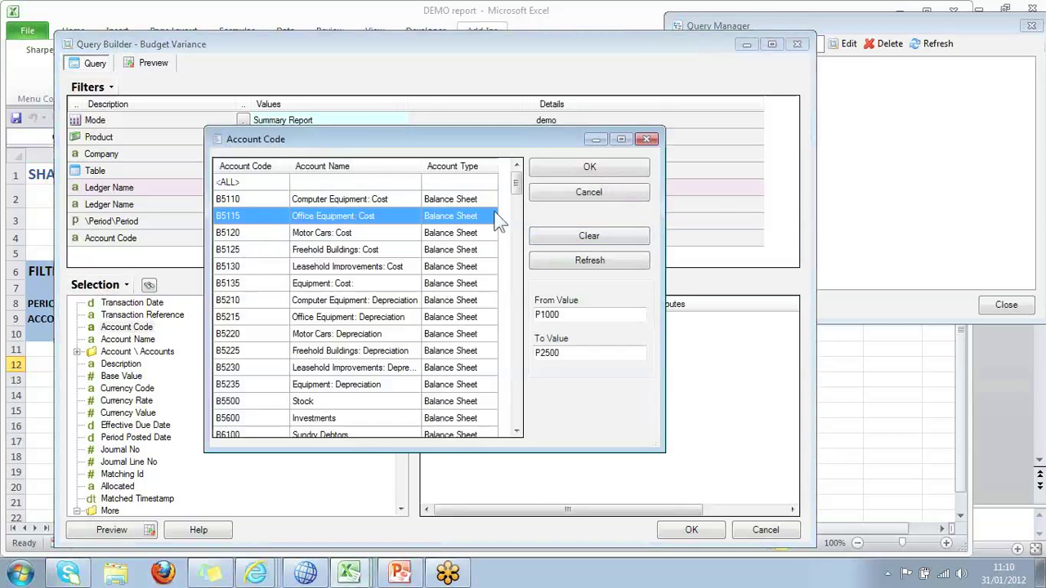
left_click_drag(515, 183, 513, 313)
left_click(270, 199)
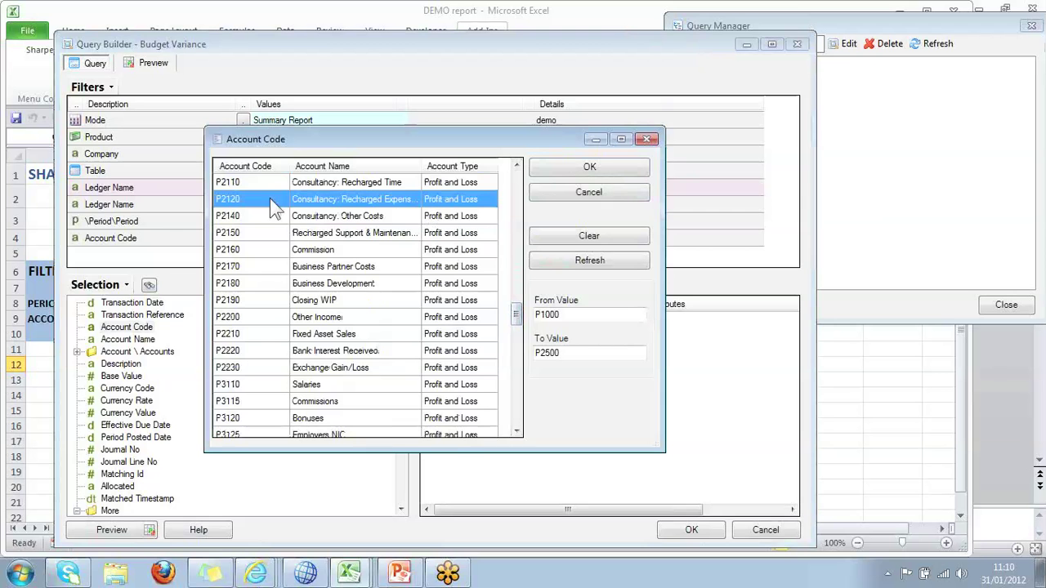
left_click(268, 236, "ctrl")
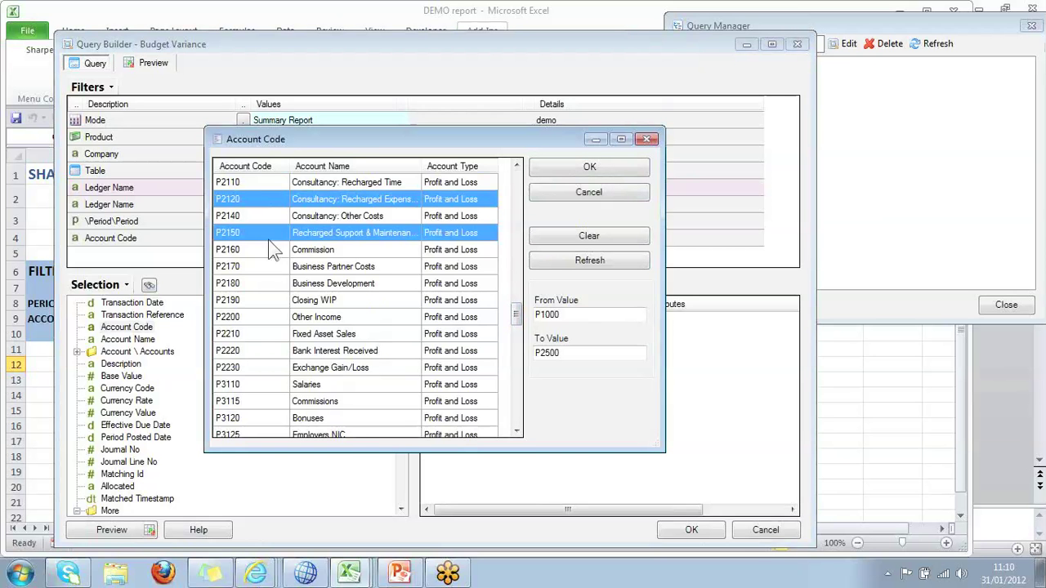
left_click(270, 266, "ctrl")
left_click(269, 351, "ctrl")
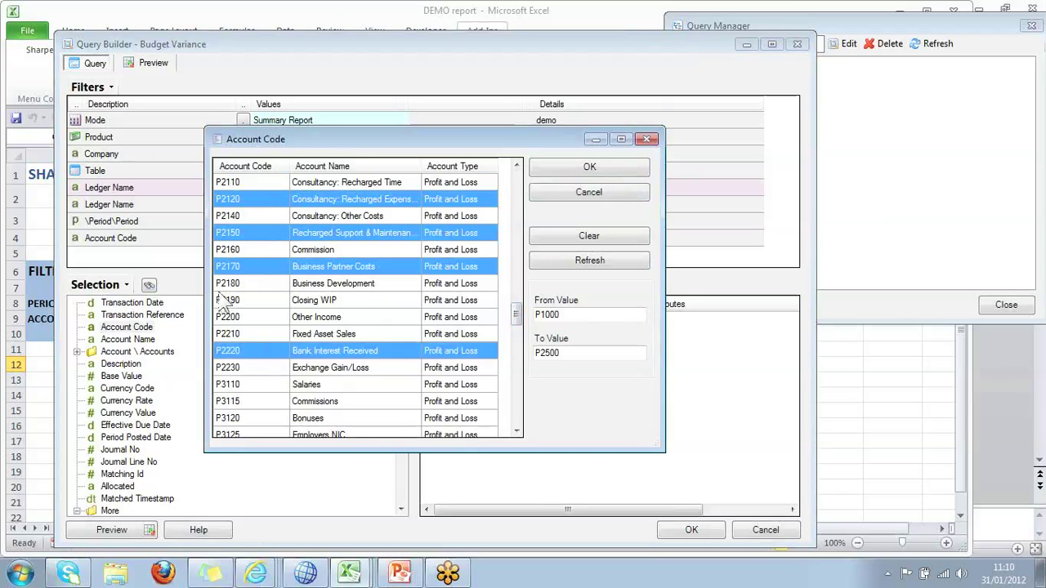
left_click(260, 201)
left_click(266, 332, "shift")
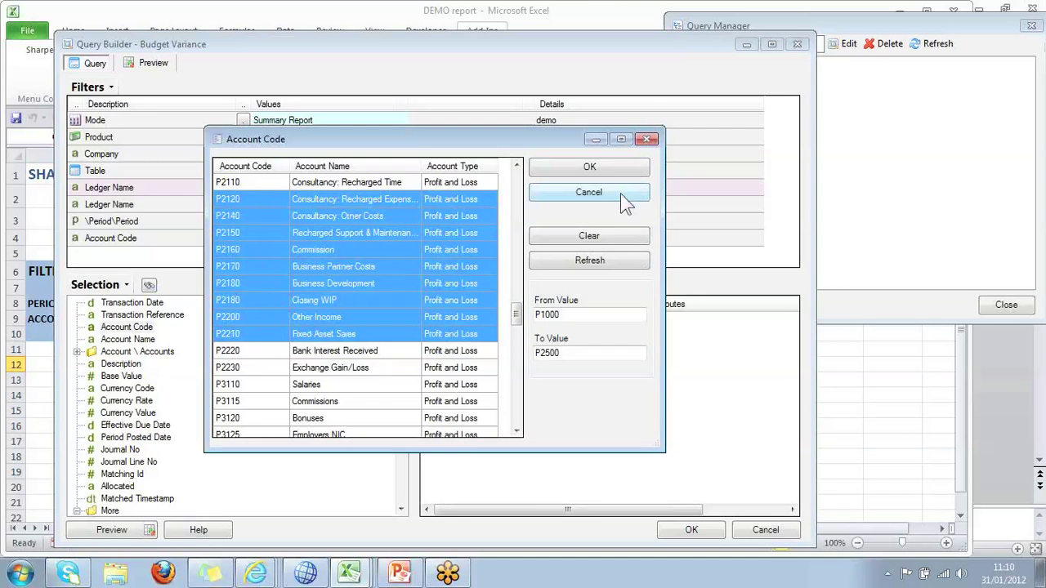
left_click(621, 196)
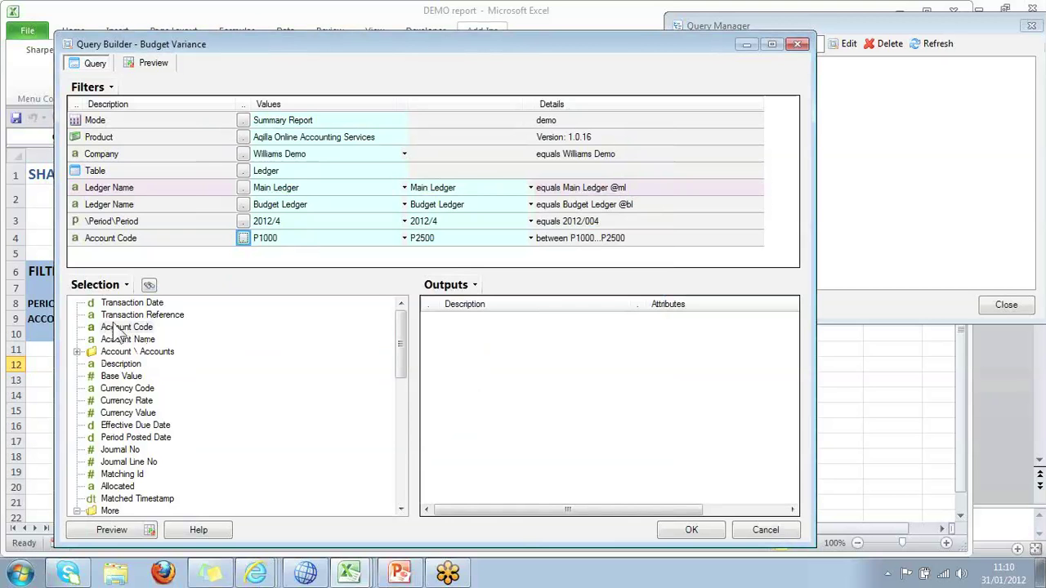
Output Account Code, Account Name and a summed Base Value column captioned 'Actuals'.
left_click(117, 327)
left_click_drag(333, 350, 441, 339)
left_click_drag(143, 341, 460, 351)
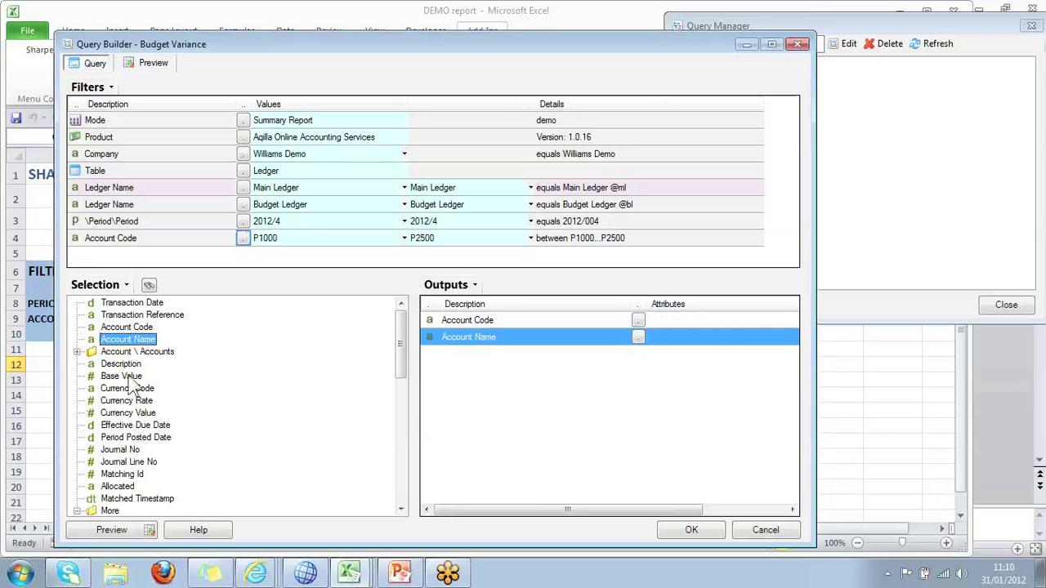
left_click_drag(127, 378, 500, 381)
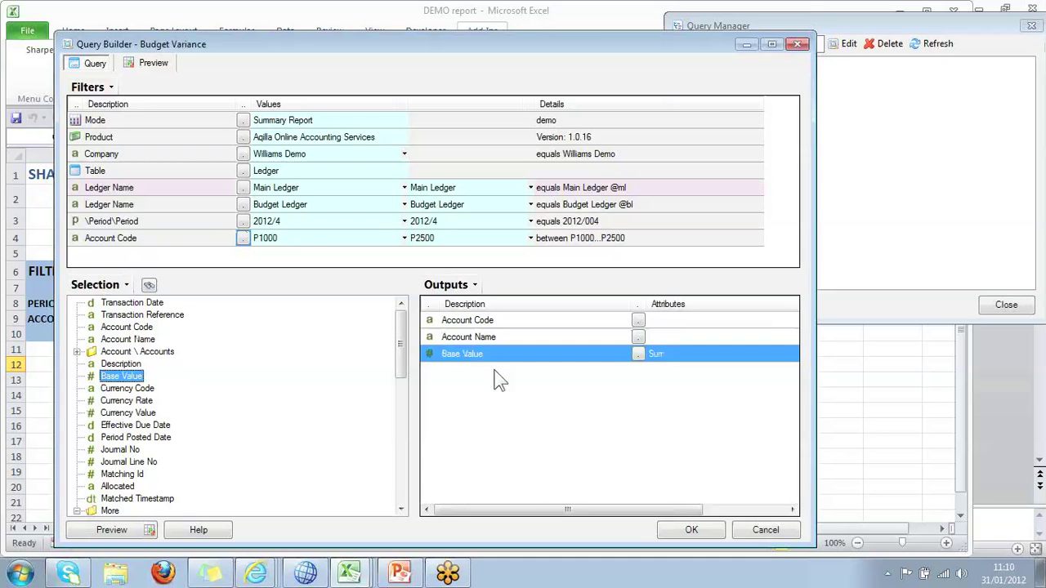
right_click(488, 361)
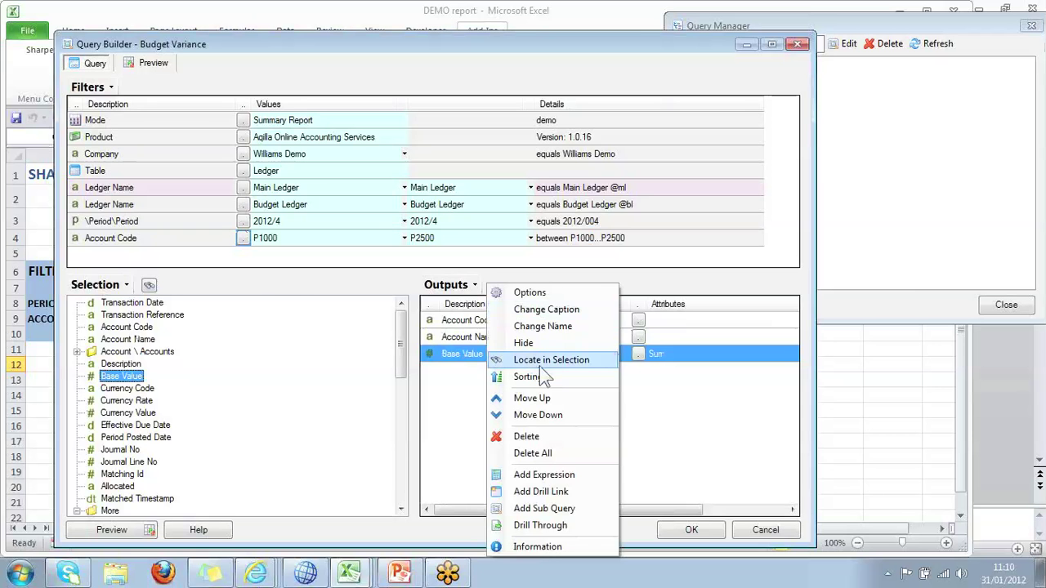
left_click(564, 309)
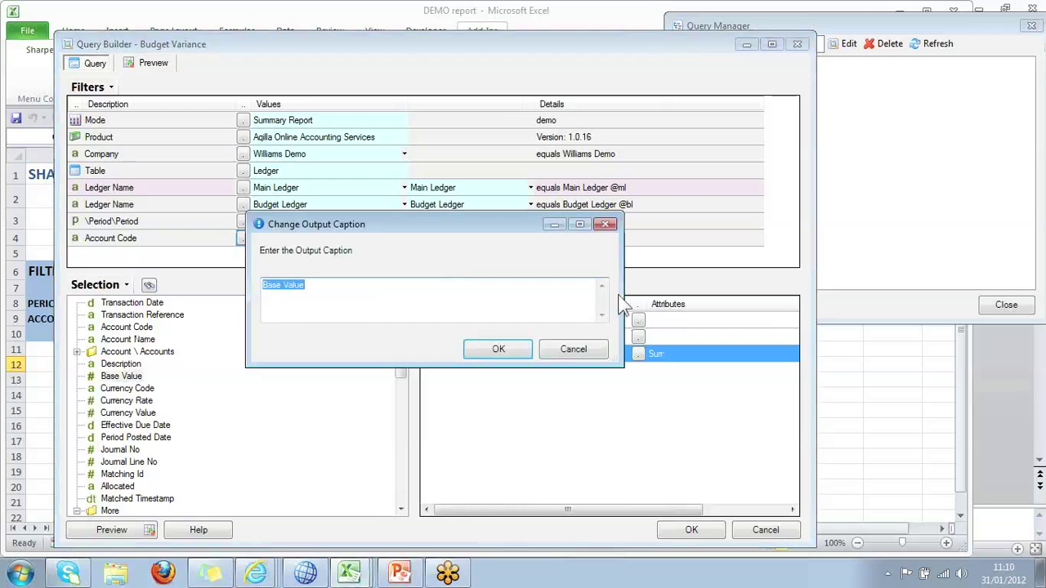
type("Actuals")
key("Return")
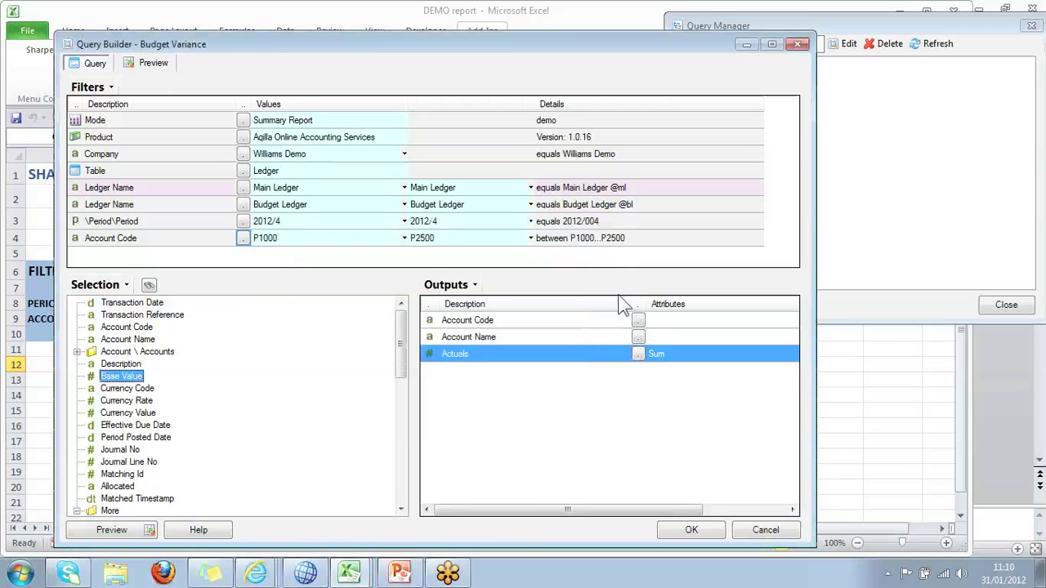
Add a second Base Value output column captioned 'Budgets'.
left_click_drag(178, 398, 478, 370)
right_click(478, 371)
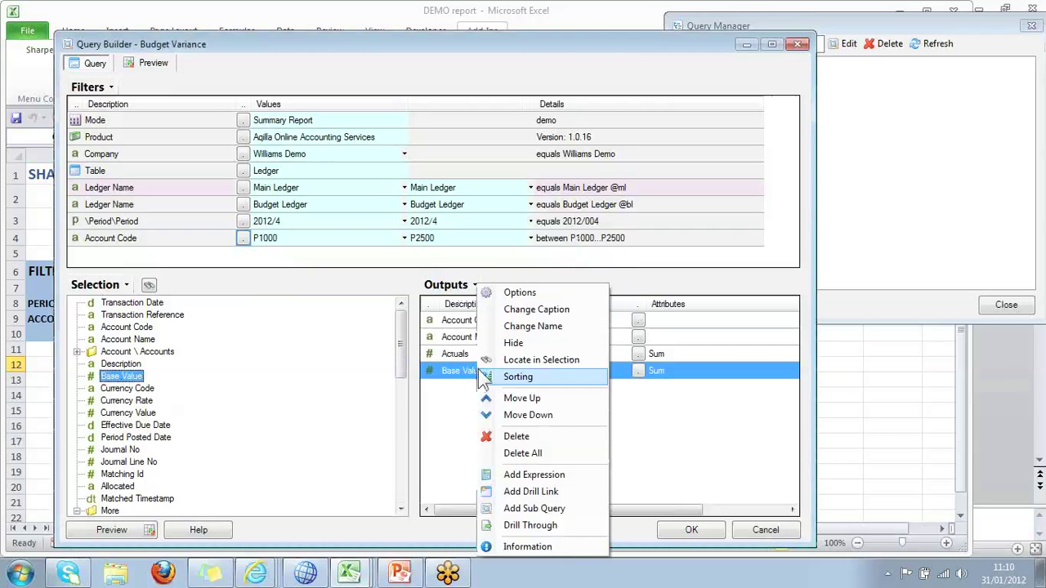
left_click(586, 309)
type("B")
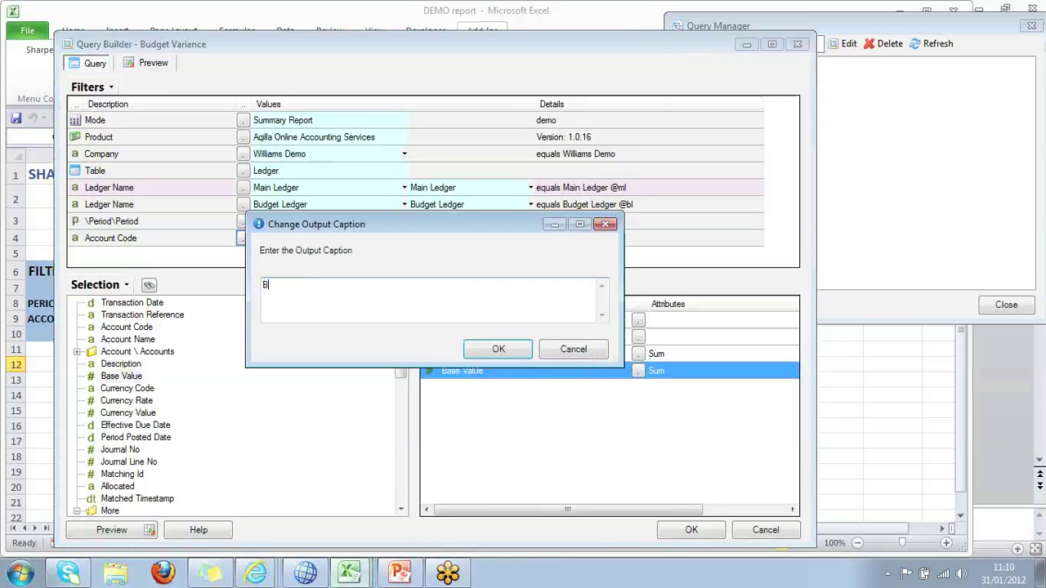
type("udgets")
key("Return")
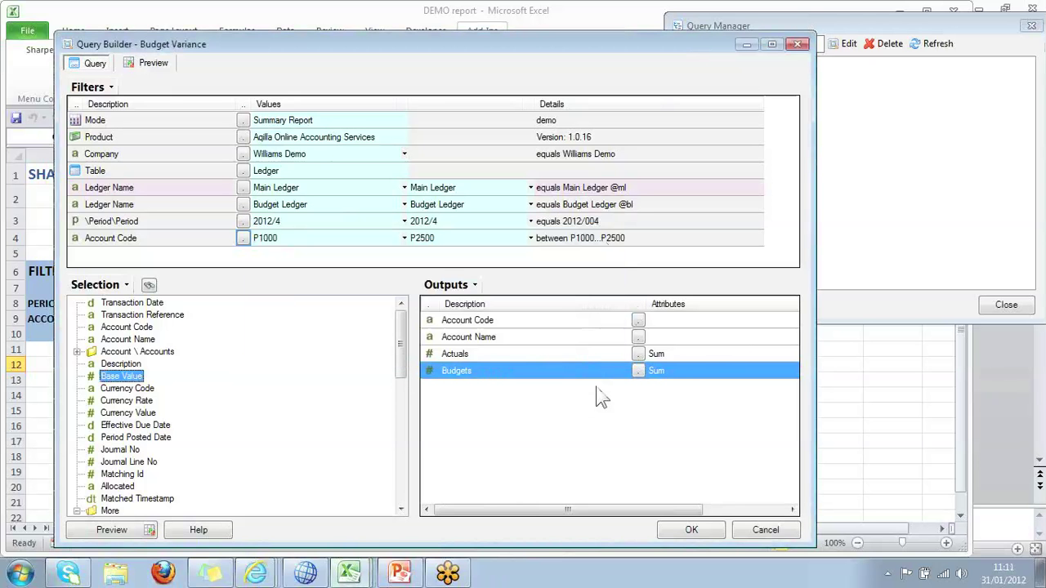
left_click(688, 354)
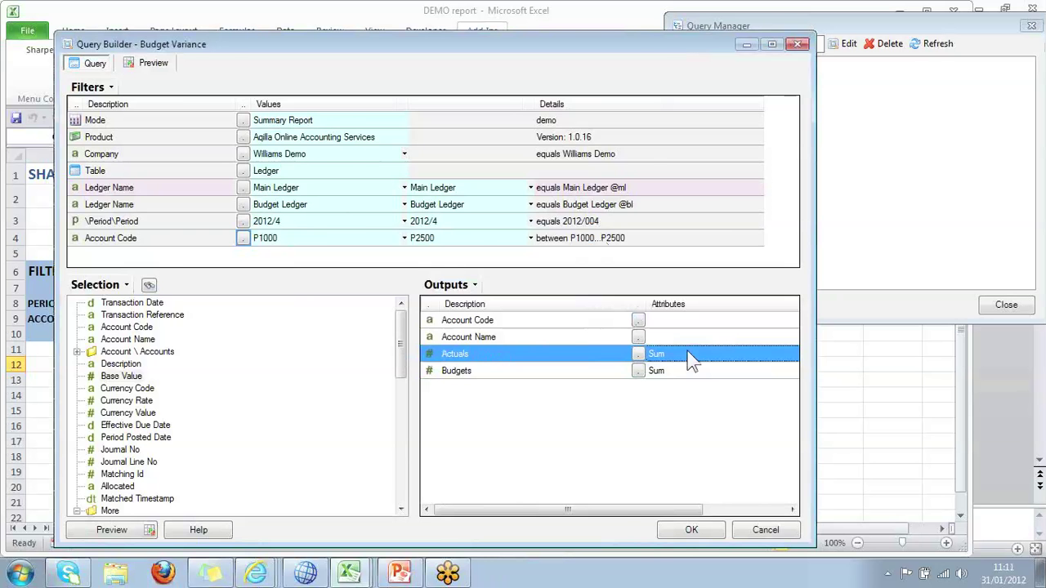
Make Actuals sum only the ml filter and Budgets sum only the bl filter.
double_click(690, 362)
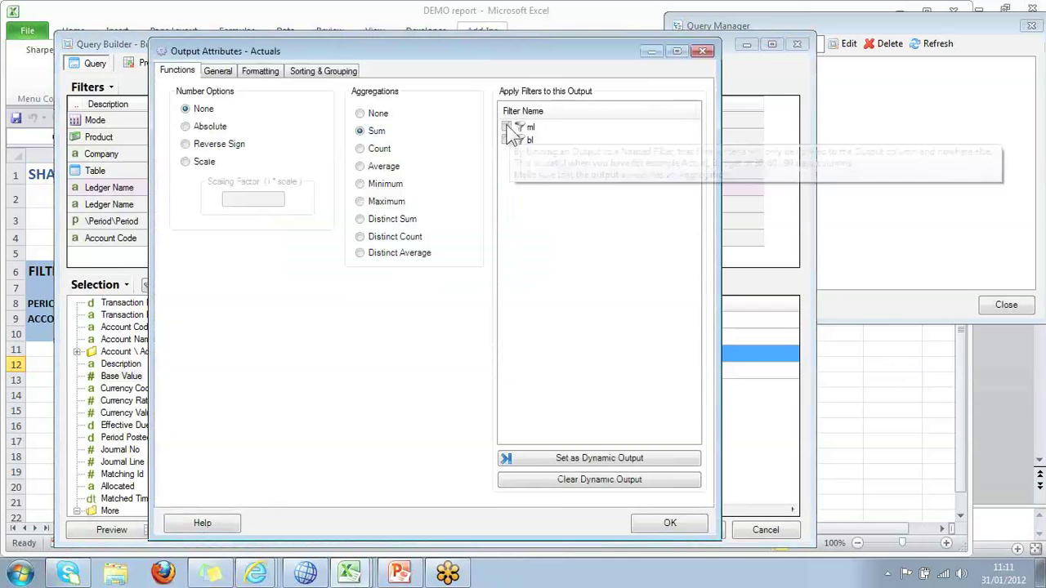
left_click(507, 127)
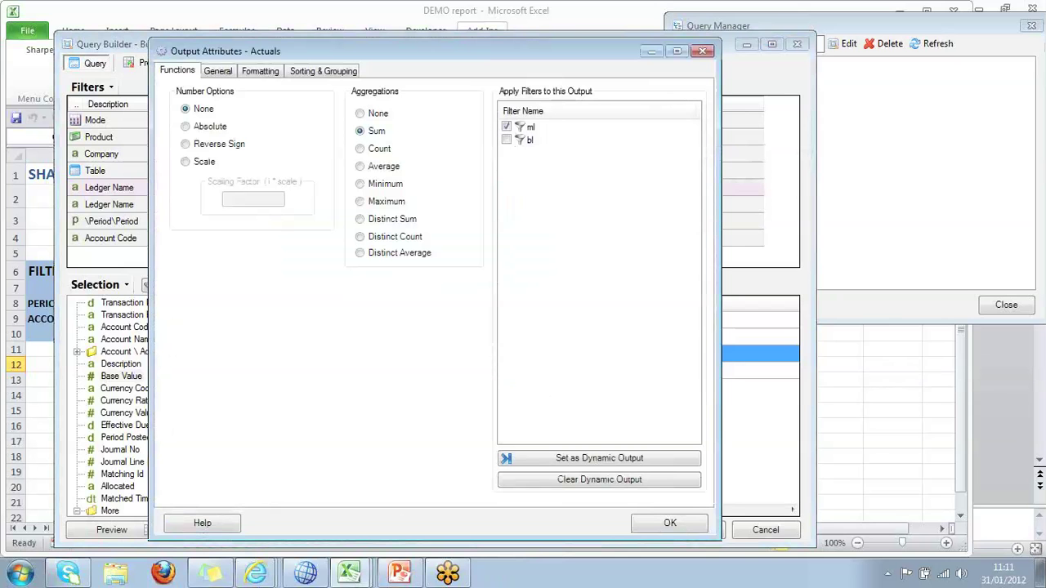
left_click(670, 524)
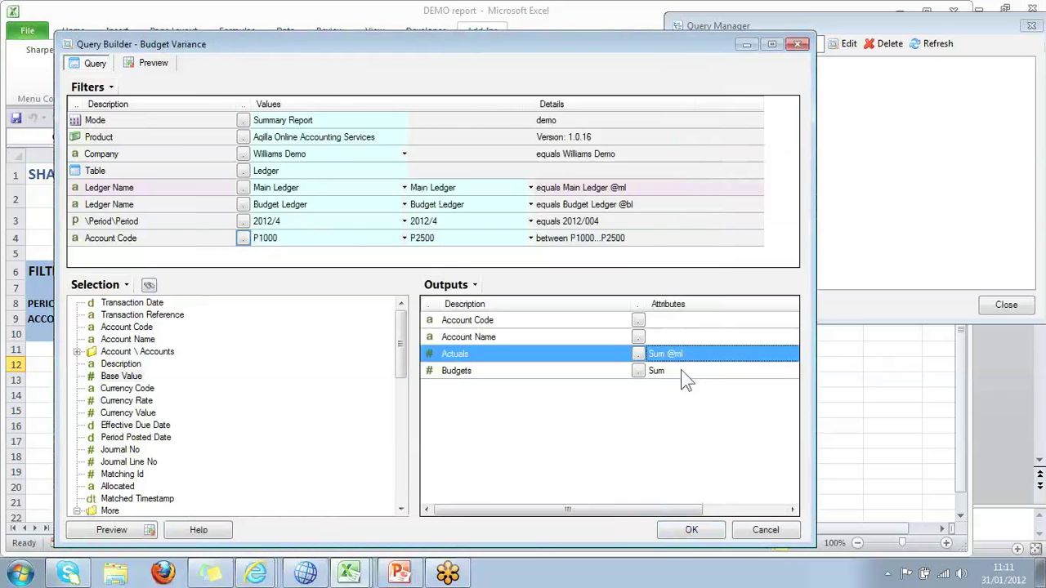
double_click(683, 372)
left_click(505, 139)
left_click(668, 526)
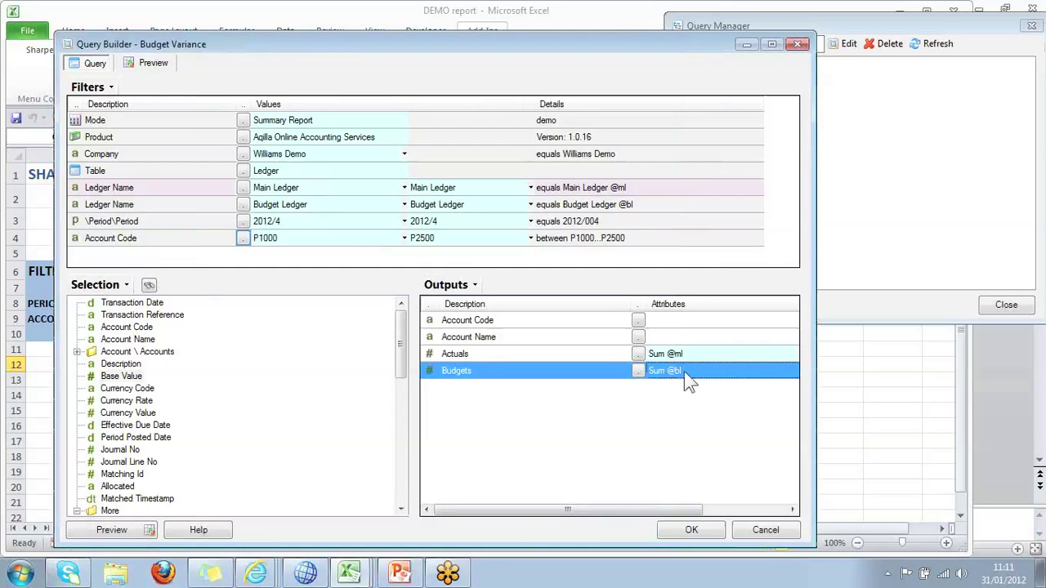
Add an expression output computing {Actuals}-{Budgets}.
right_click(467, 365)
left_click(549, 467)
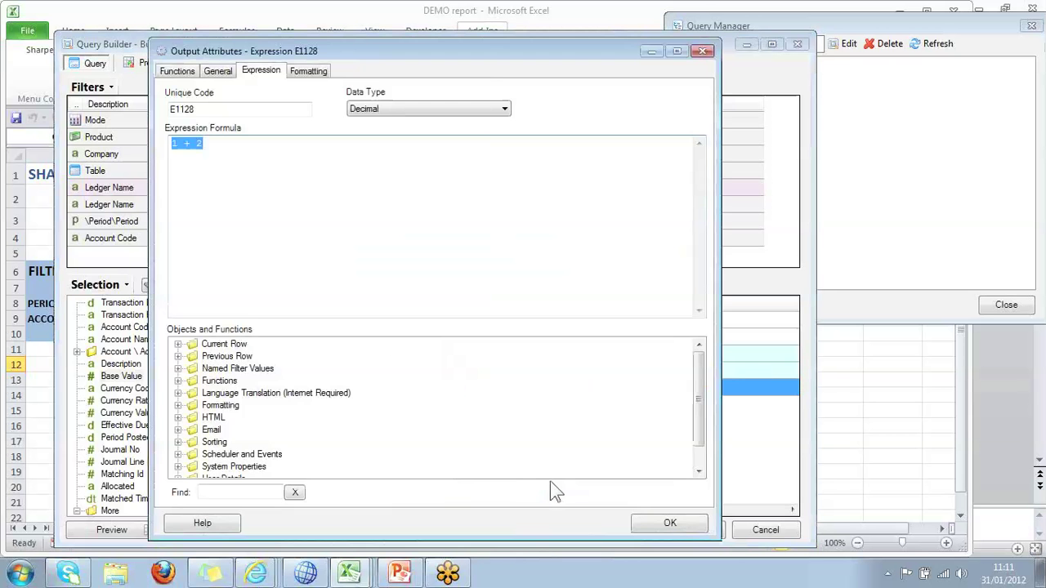
left_click(179, 344)
left_click_drag(228, 381, 234, 155)
left_click(300, 145)
type("-")
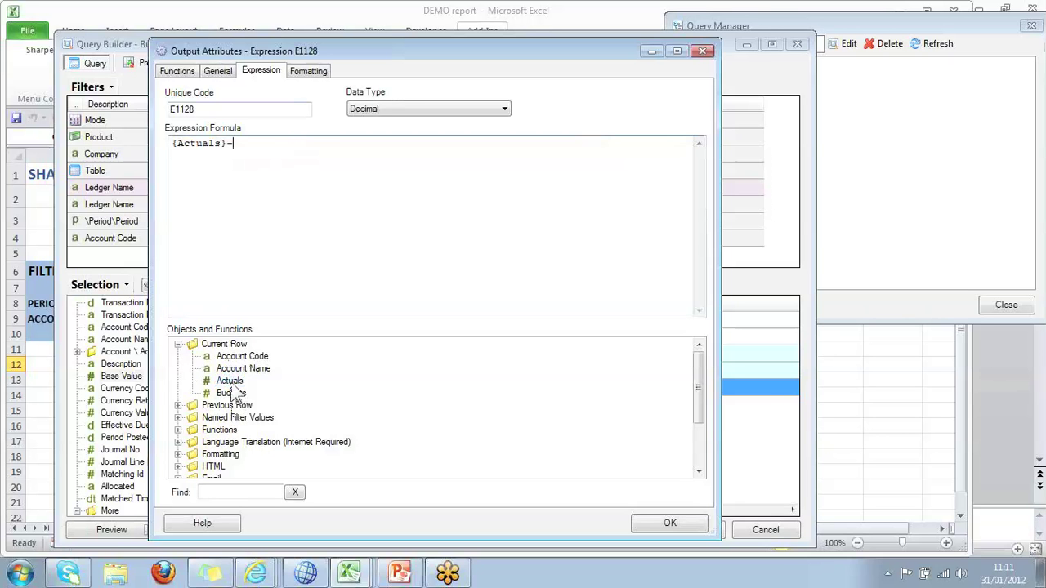
double_click(232, 394)
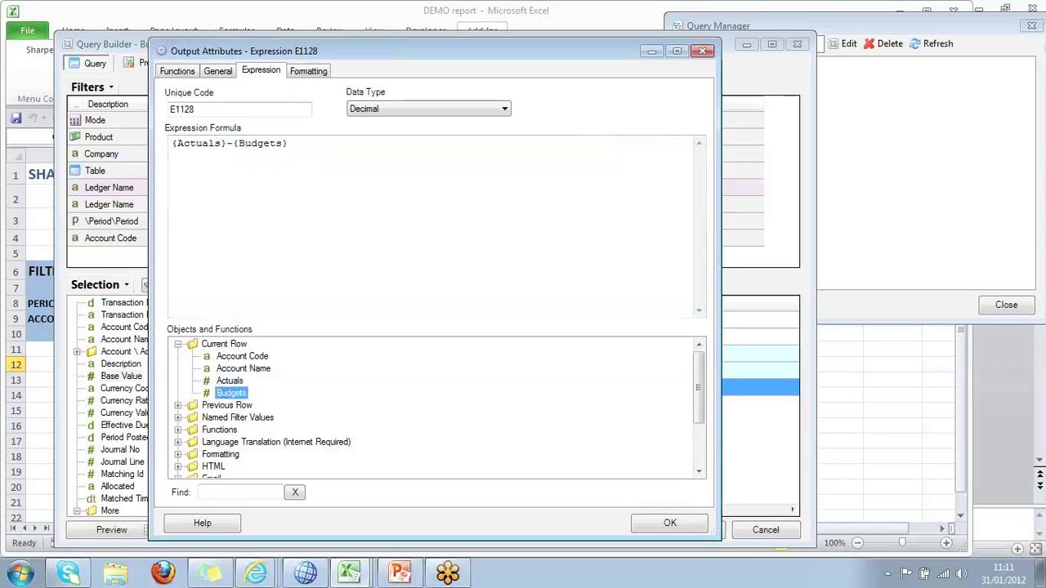
left_click(687, 527)
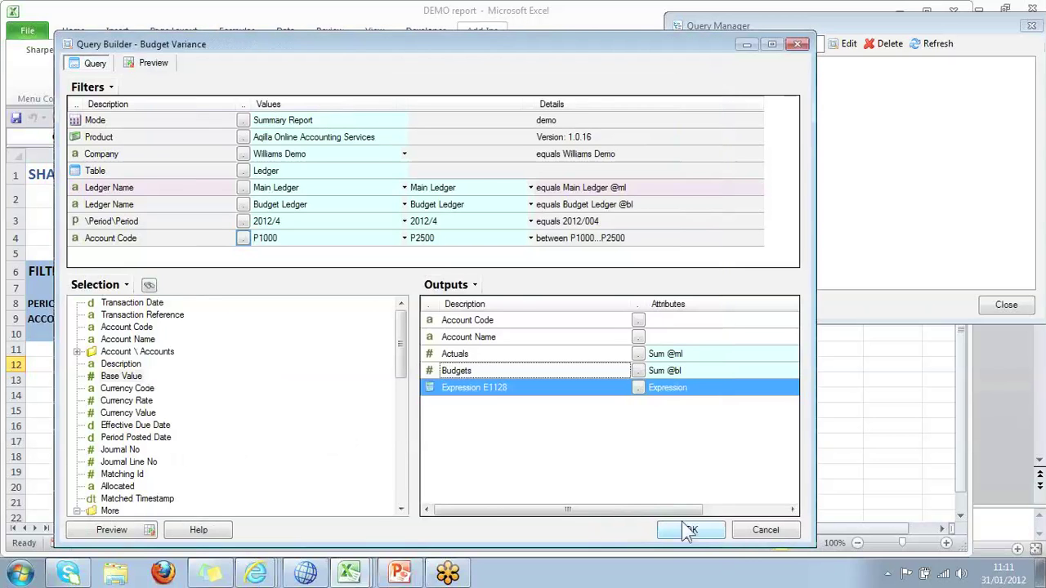
Rename the new expression output to 'Variance'.
right_click(500, 402)
left_click(586, 332)
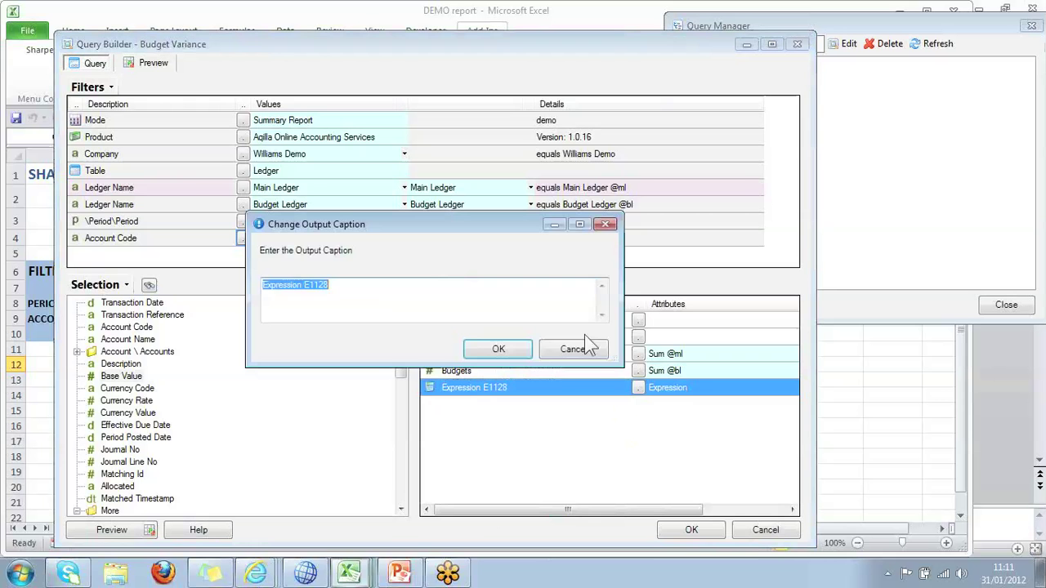
type("V")
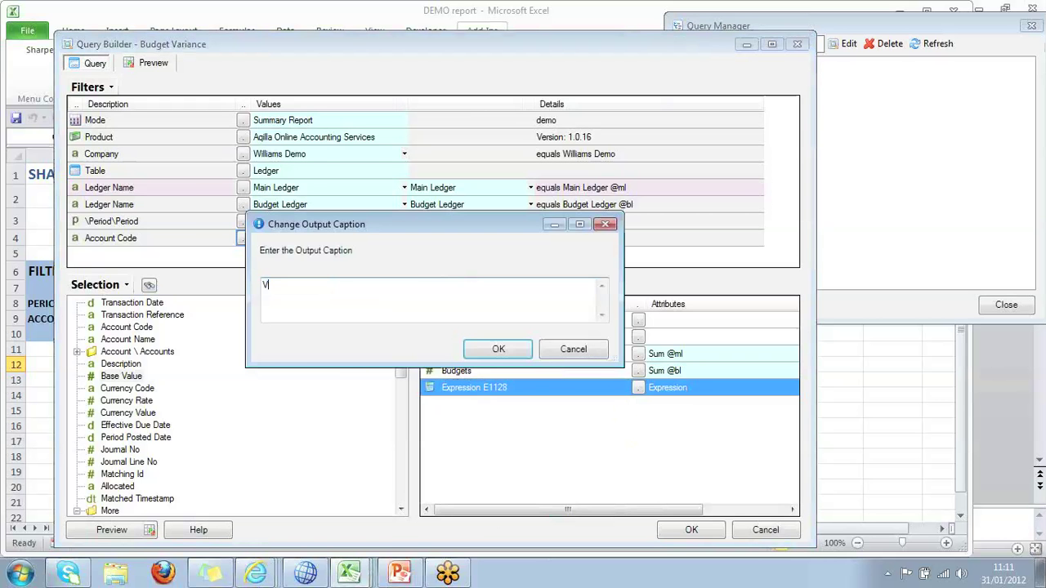
type("ariance")
key("Return")
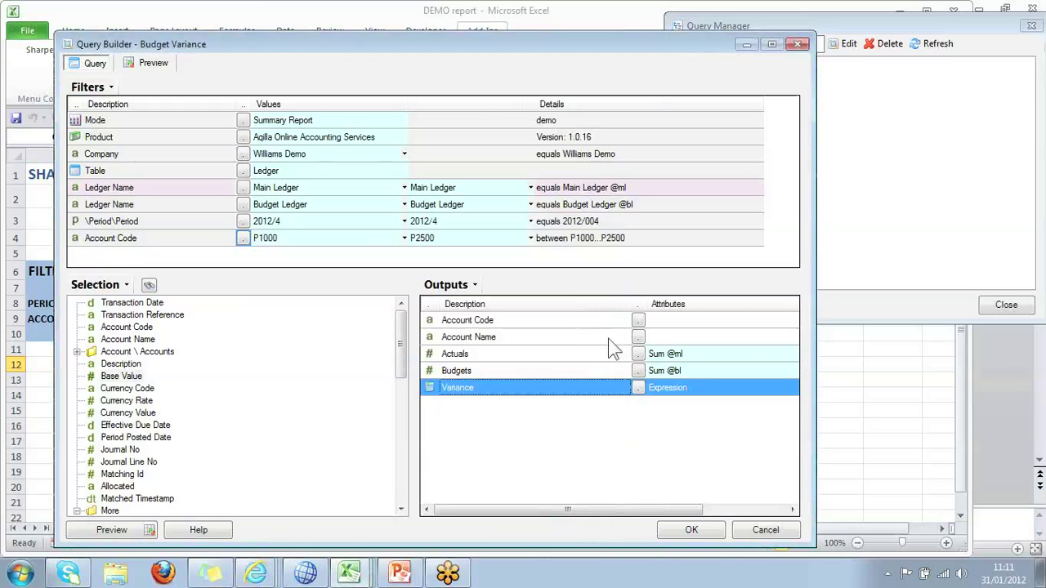
left_click(166, 70)
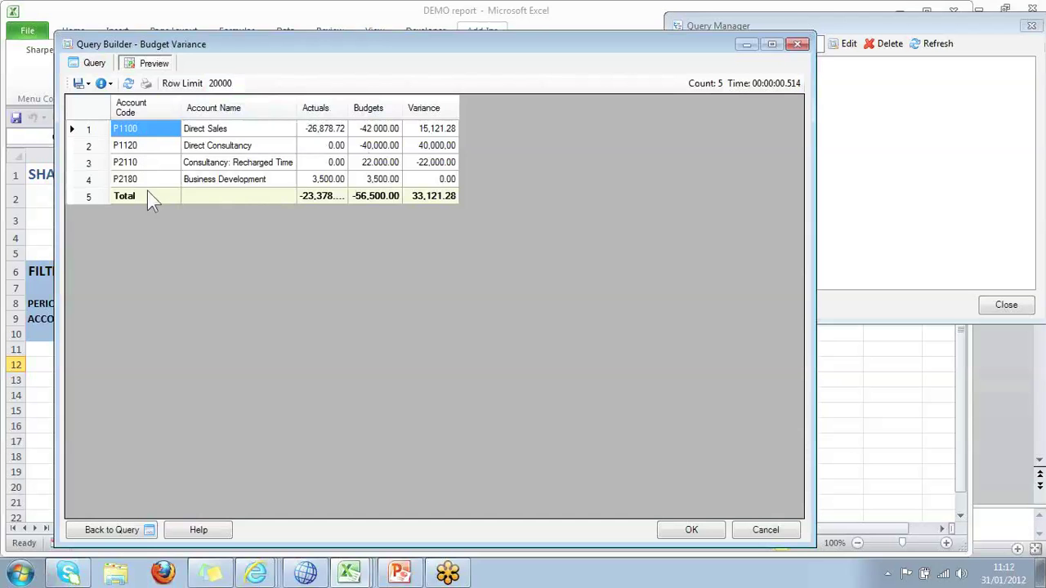
left_click(94, 64)
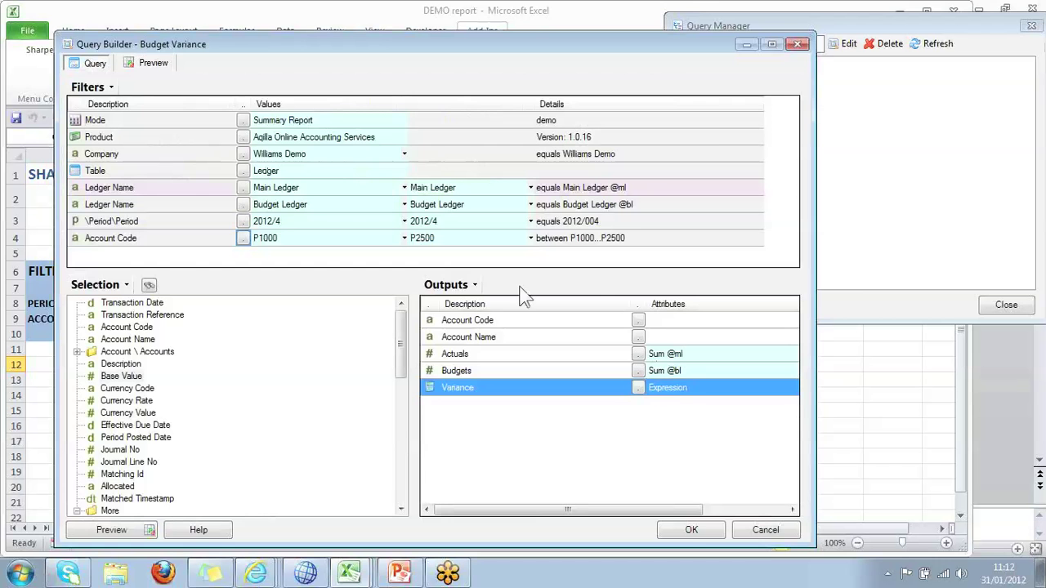
Link the query's Period filter to cells B8 and C8 (FMper to TOper).
left_click_drag(404, 41, 598, 46)
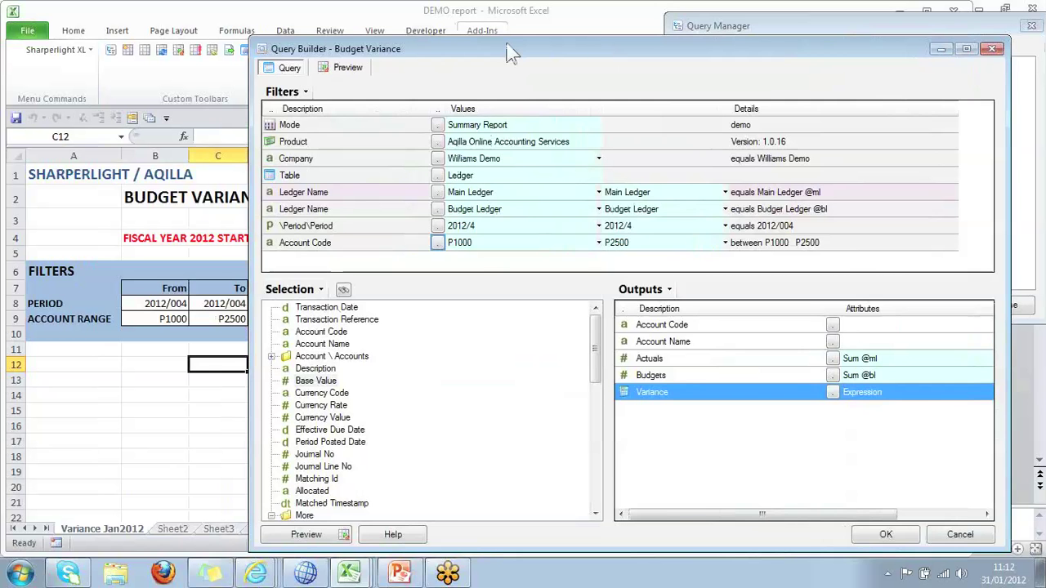
left_click_drag(507, 46, 515, 39)
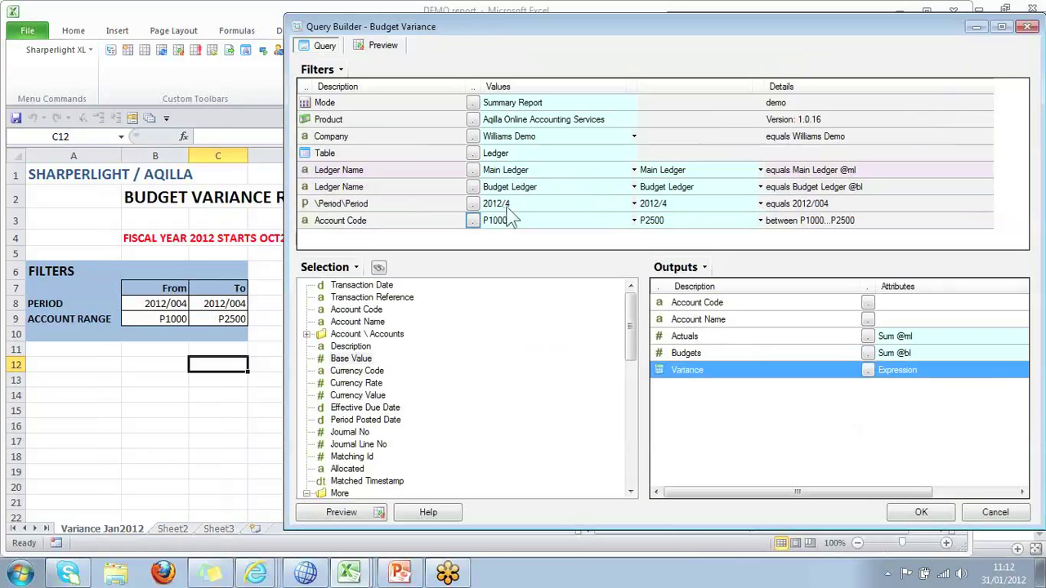
left_click(508, 206)
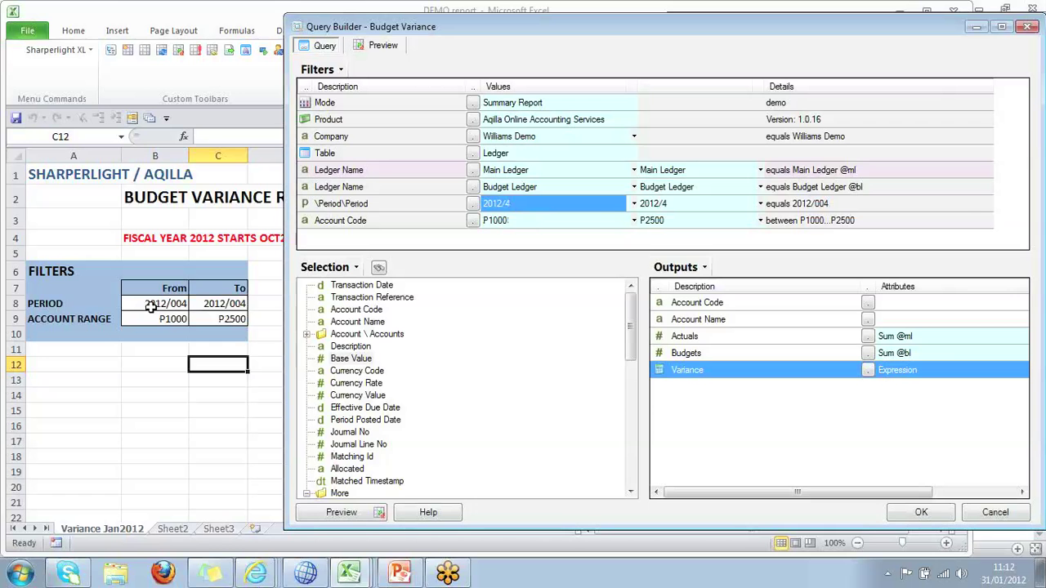
left_click(151, 306)
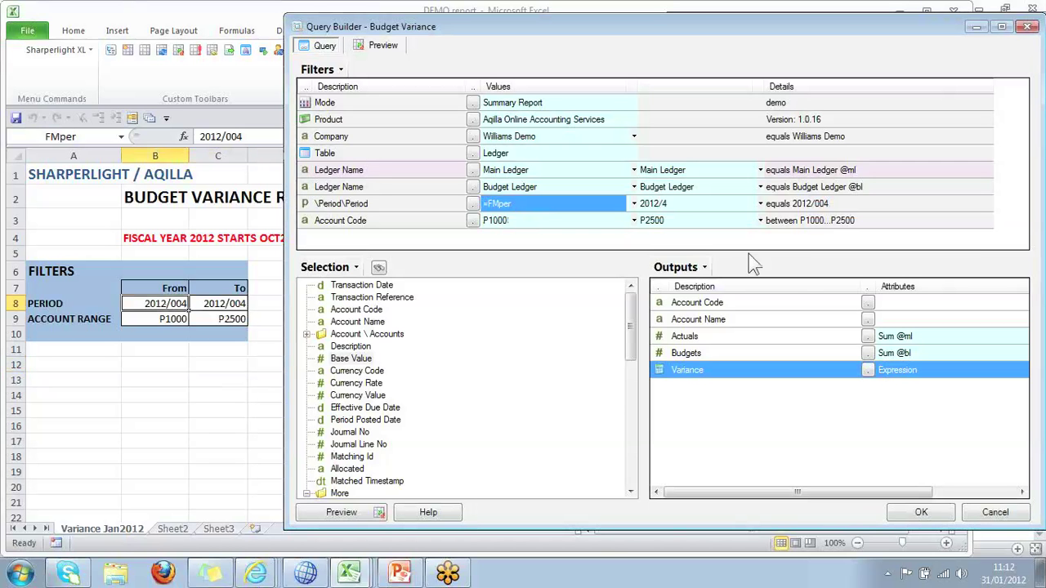
left_click(667, 204)
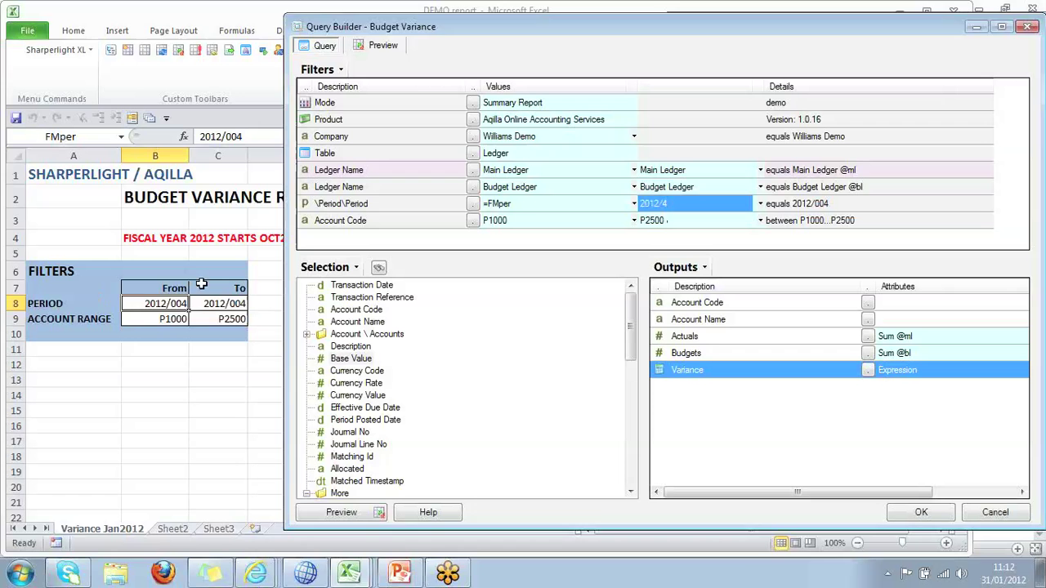
left_click(222, 303)
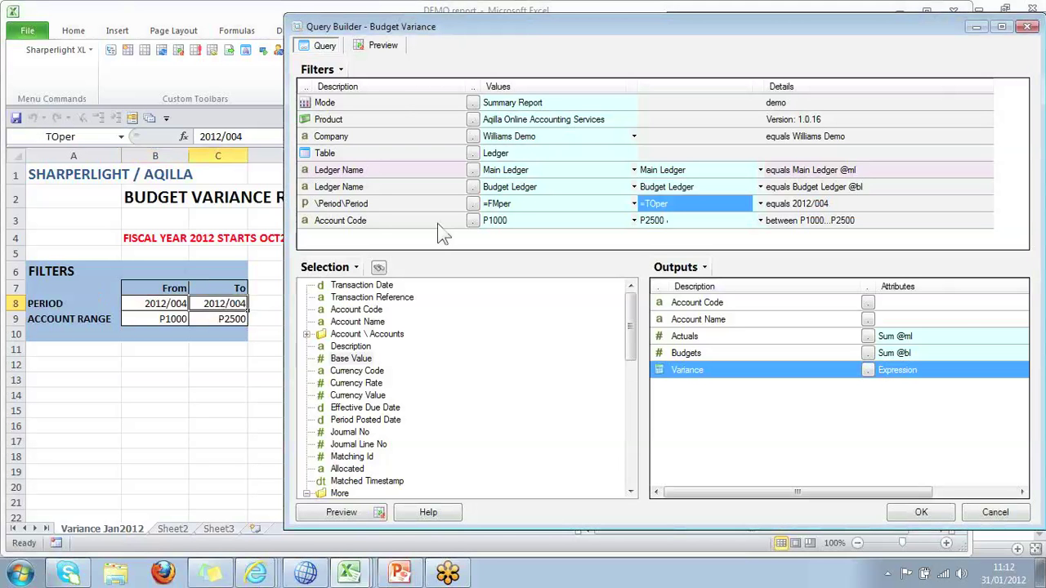
Link the Account Code filter range to cells B9 and C9.
left_click(505, 222)
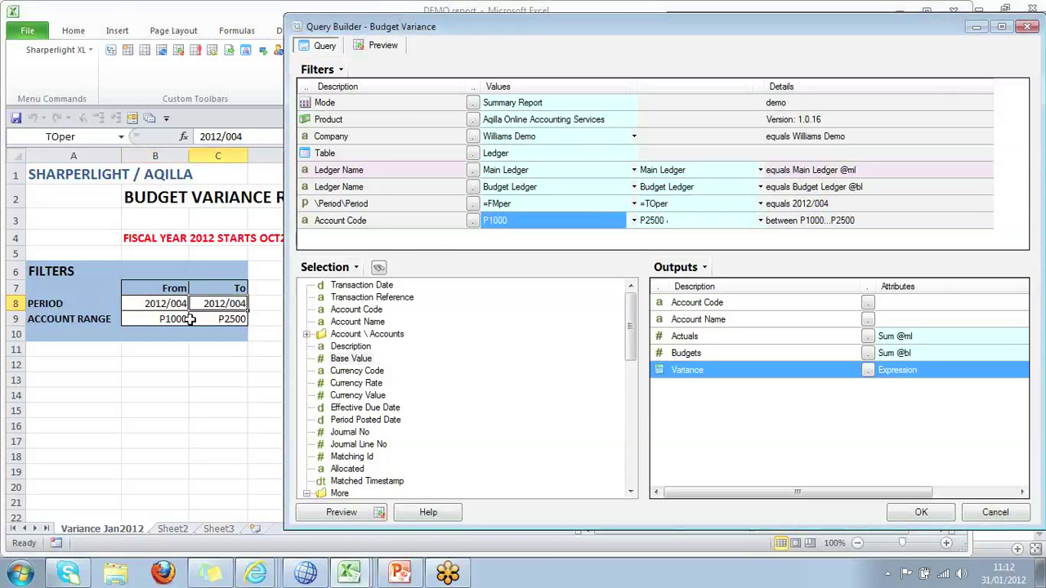
left_click(188, 319)
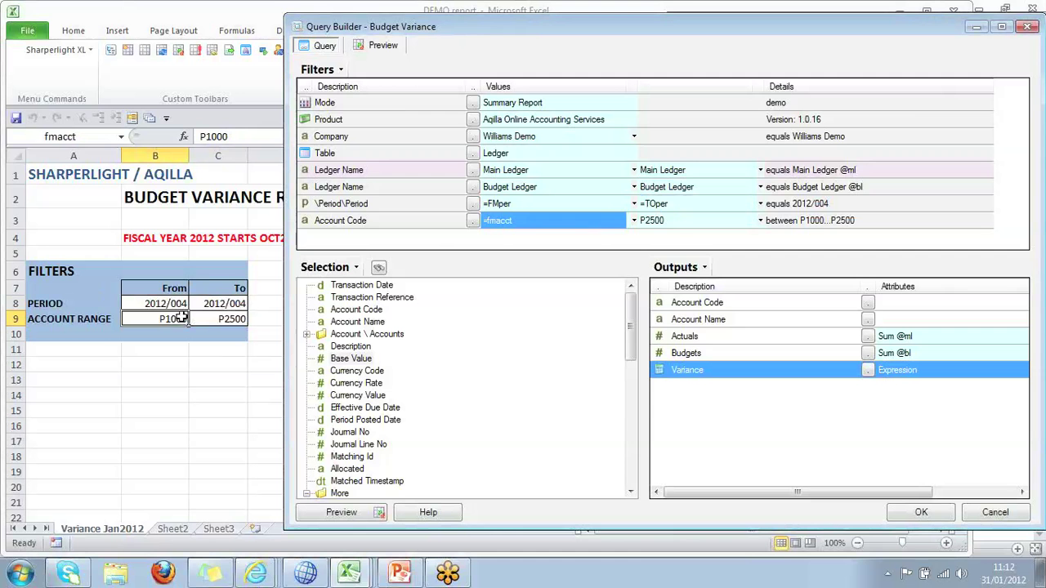
left_click(662, 219)
left_click(224, 321)
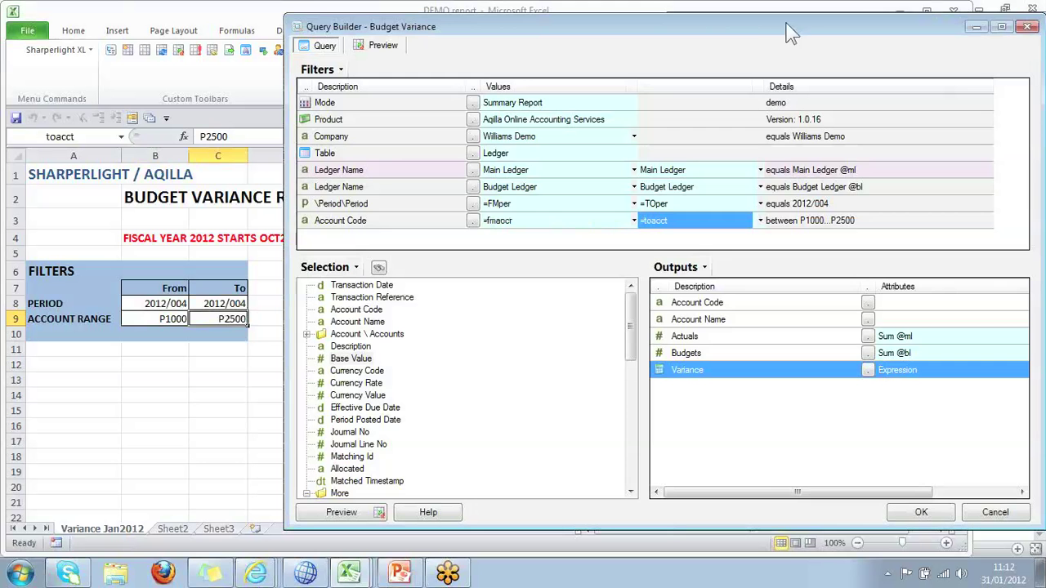
left_click_drag(783, 18, 699, 41)
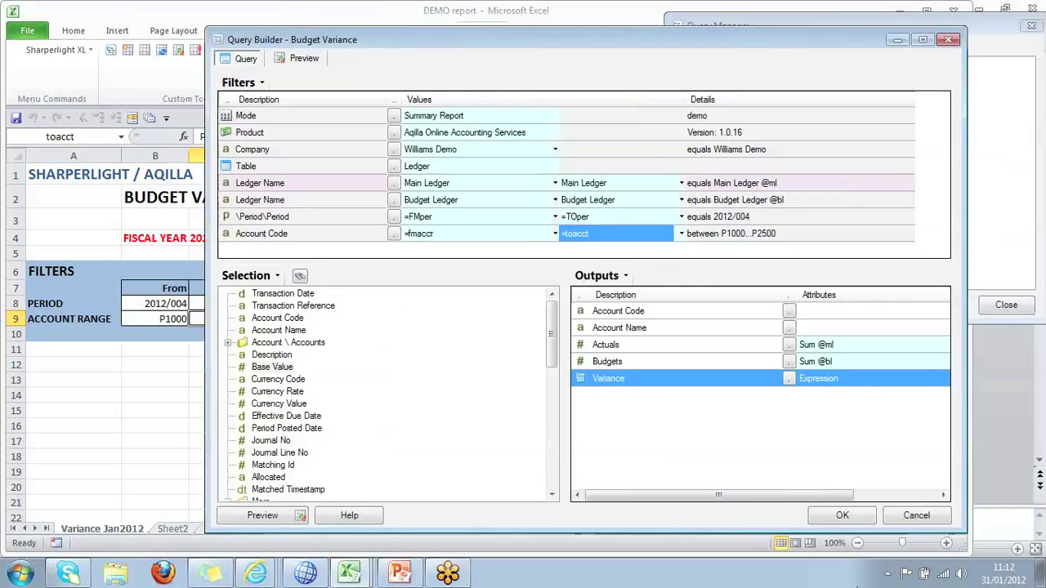
Save the query and place the Budget Variance table at cell C12.
left_click(845, 516)
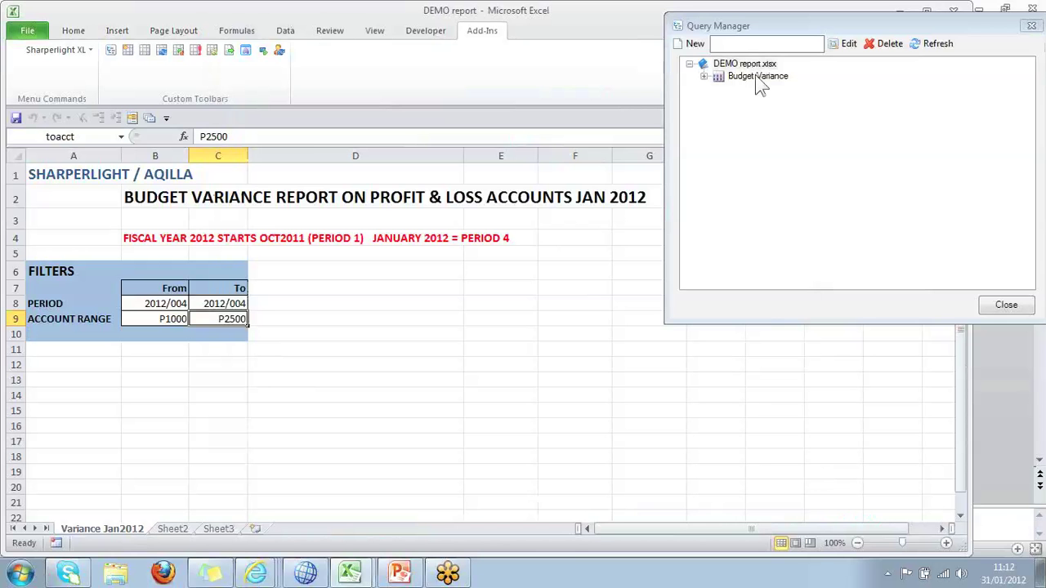
left_click(755, 76)
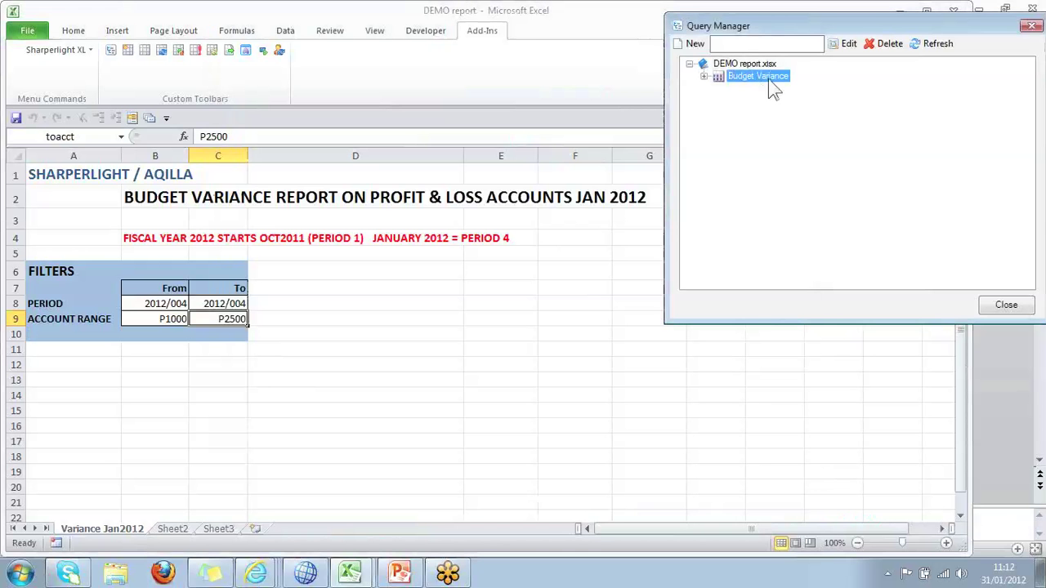
left_click_drag(766, 77, 210, 360)
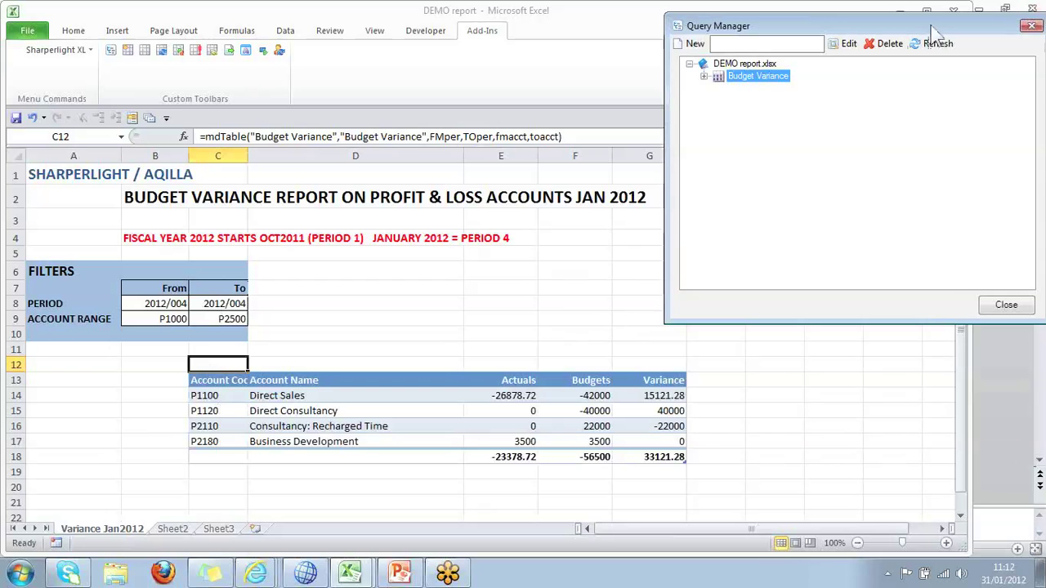
left_click_drag(931, 26, 905, 20)
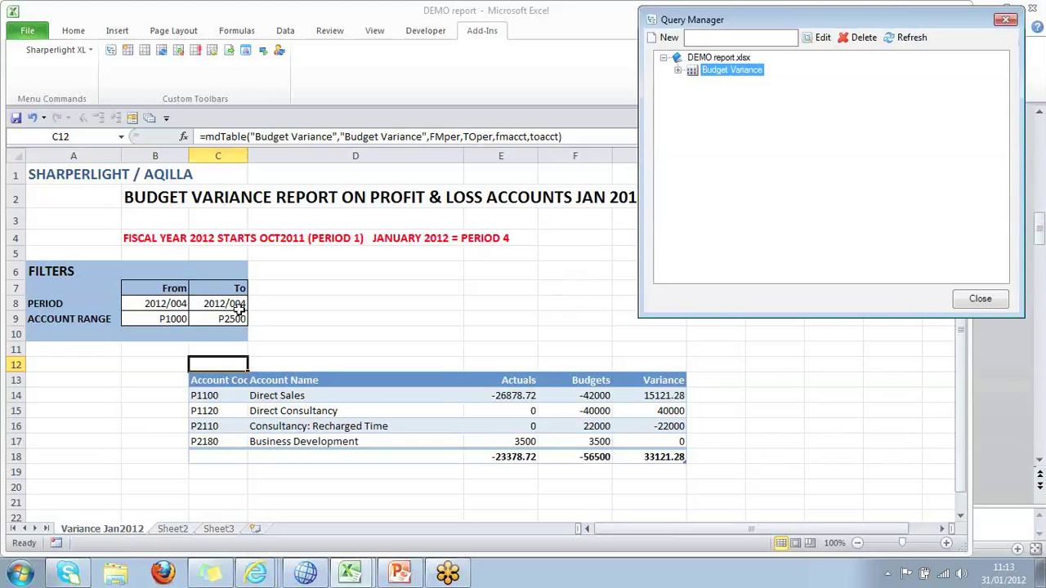
Enter p3500 in C9 as the account range end.
left_click(237, 319)
type("p3500")
key("Return")
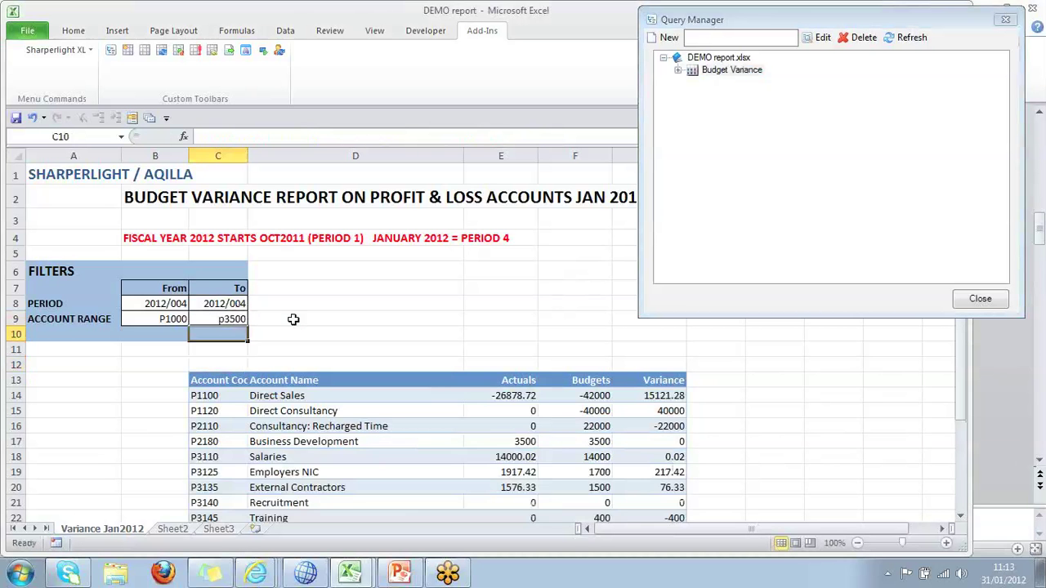
scroll(421, 448, "down", 3)
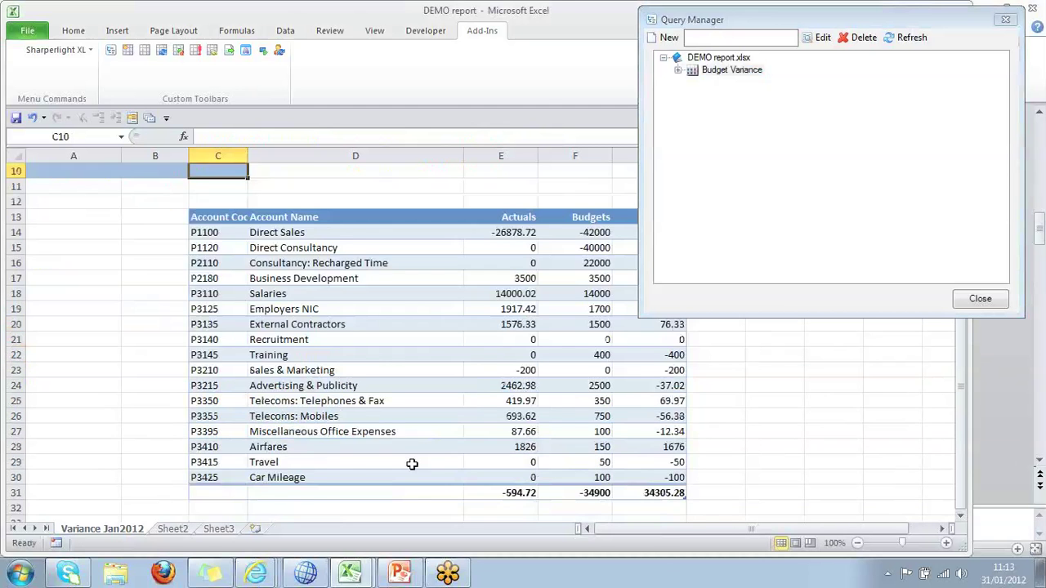
scroll(412, 465, "up", 2)
Enter 2012/1 in B8 as the period start and close the query list.
left_click(166, 237)
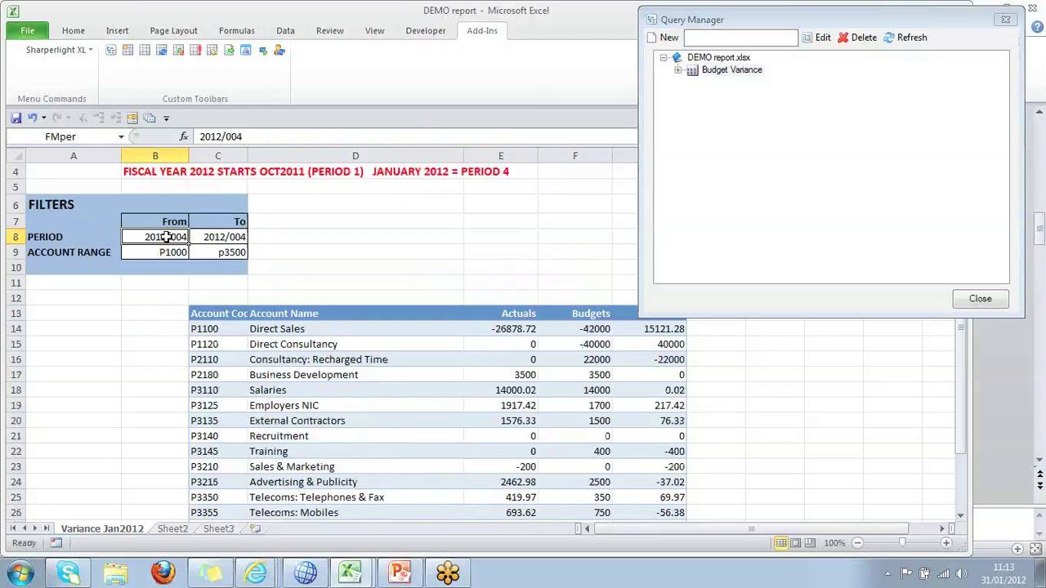
type("2012/1")
key("Tab")
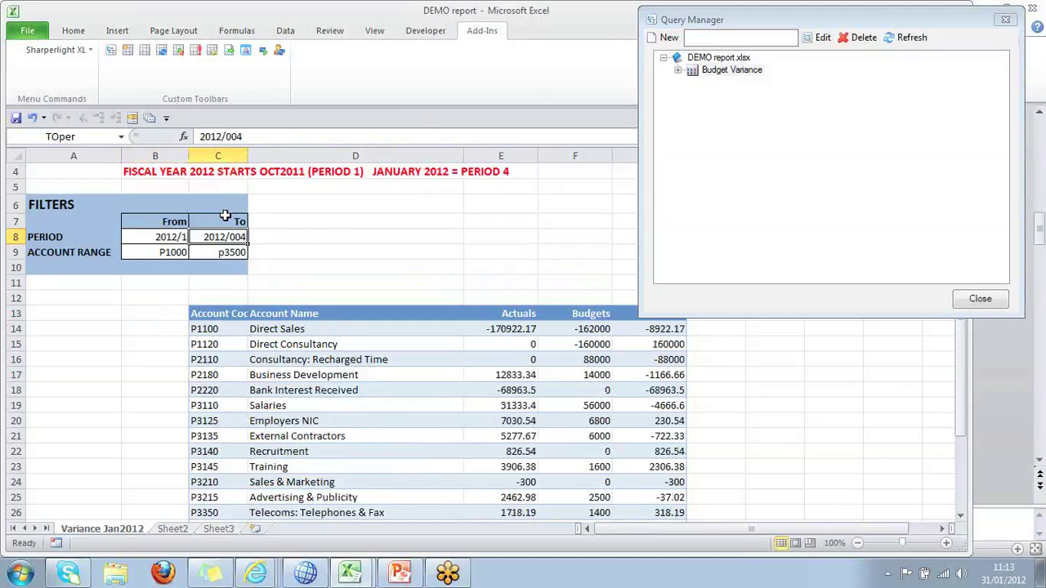
scroll(316, 402, "down", 3)
scroll(315, 411, "up", 1)
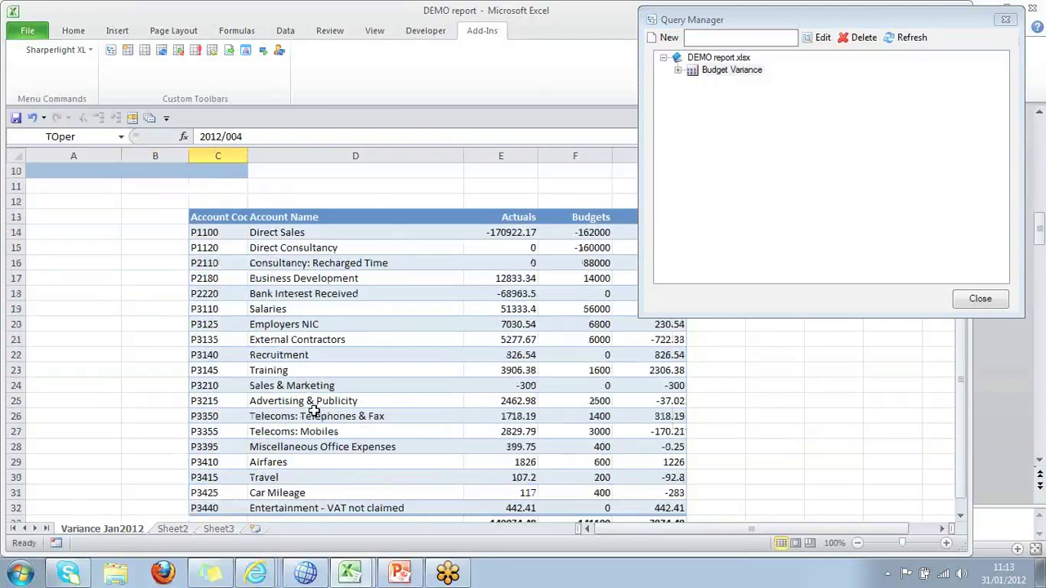
scroll(315, 411, "up", 1)
left_click(172, 186)
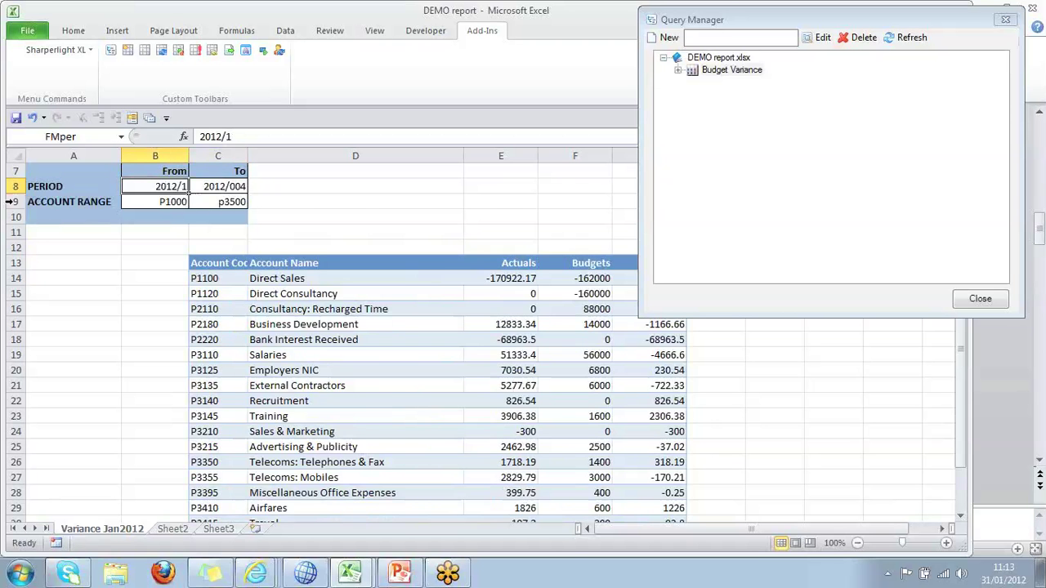
scroll(164, 299, "up", 2)
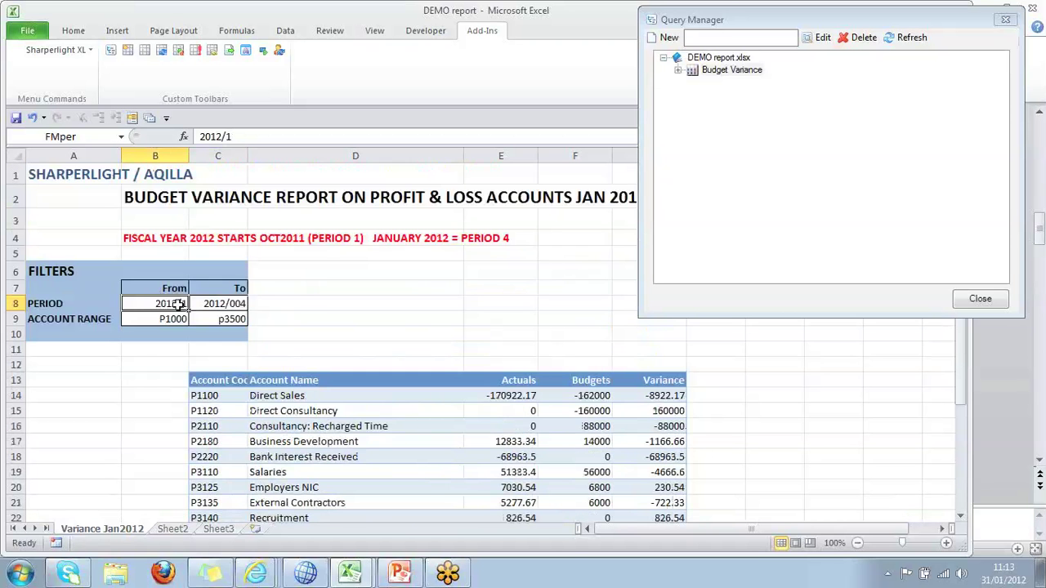
left_click(985, 303)
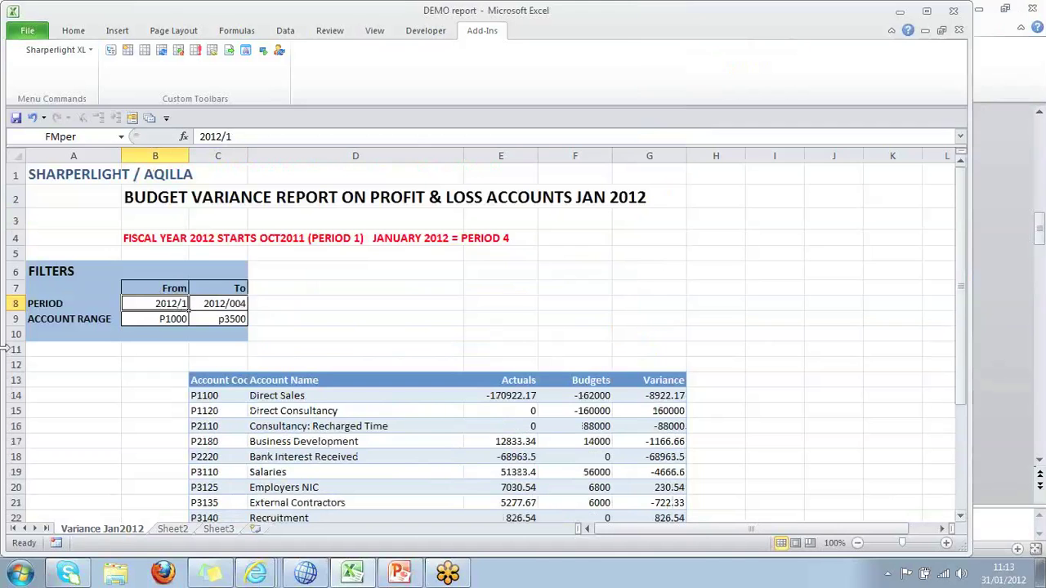
left_click(168, 320)
double_click(168, 320)
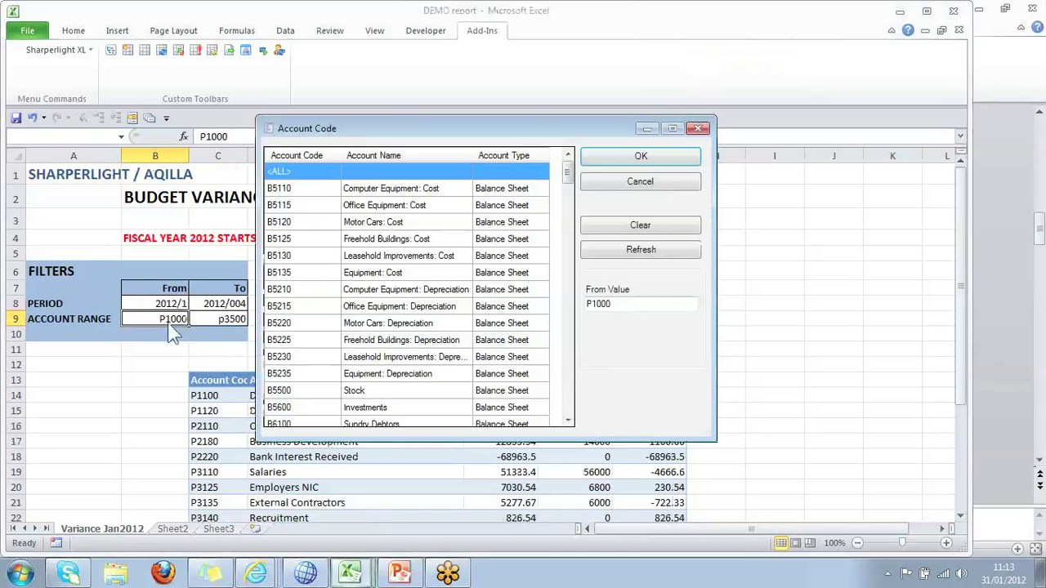
left_click_drag(570, 181, 572, 308)
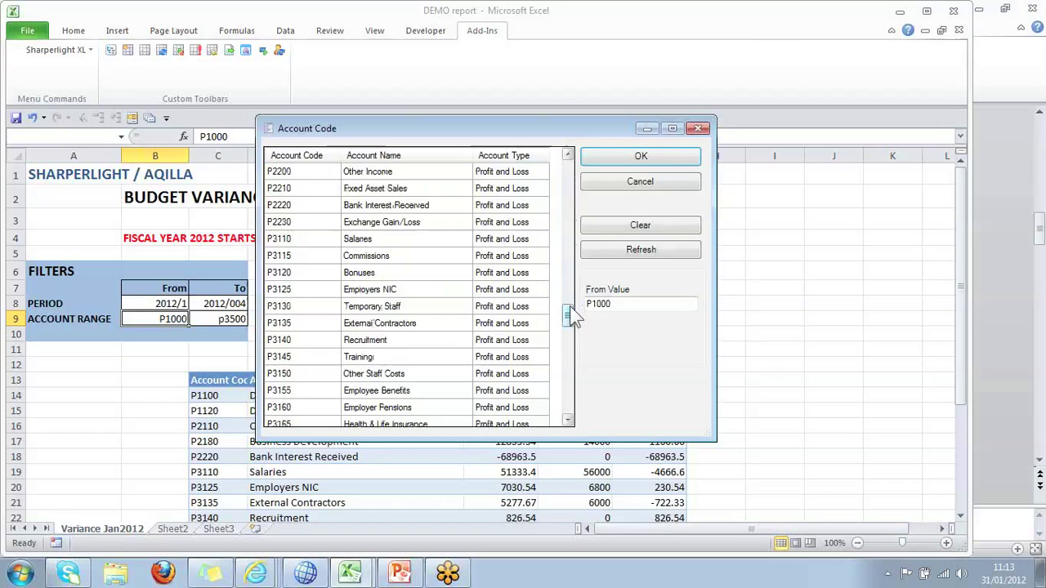
left_click(674, 181)
left_click(221, 318)
double_click(223, 318)
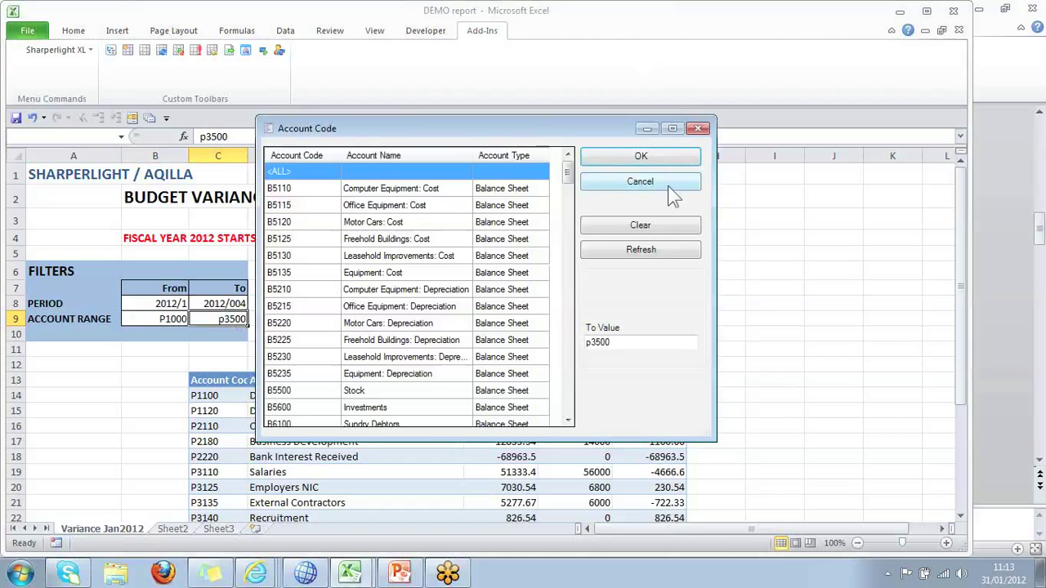
left_click(701, 129)
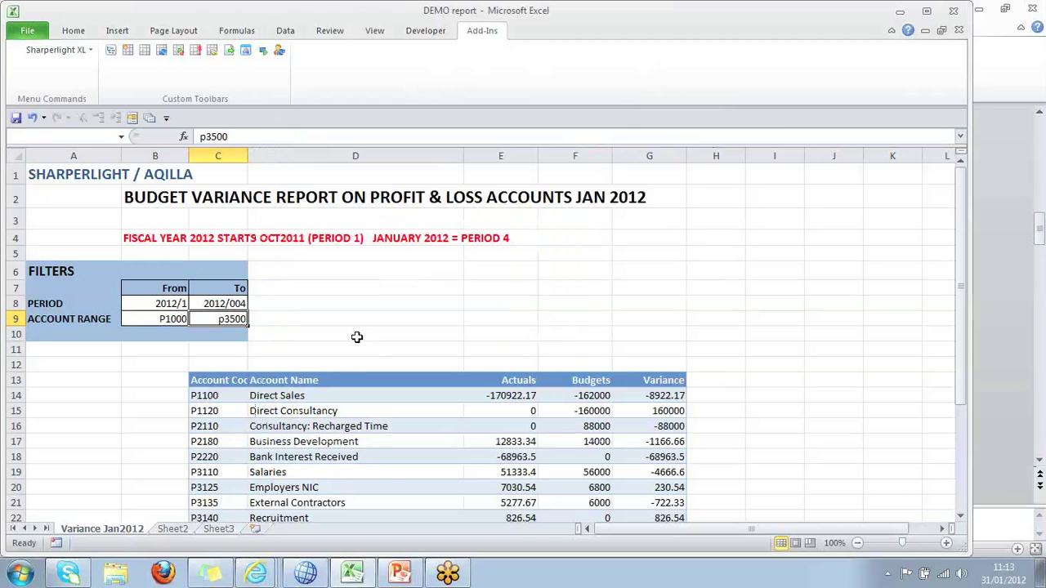
Run a summary drilldown on Business Development, adding Transaction Date and Transaction Reference fields.
scroll(343, 378, "down", 2)
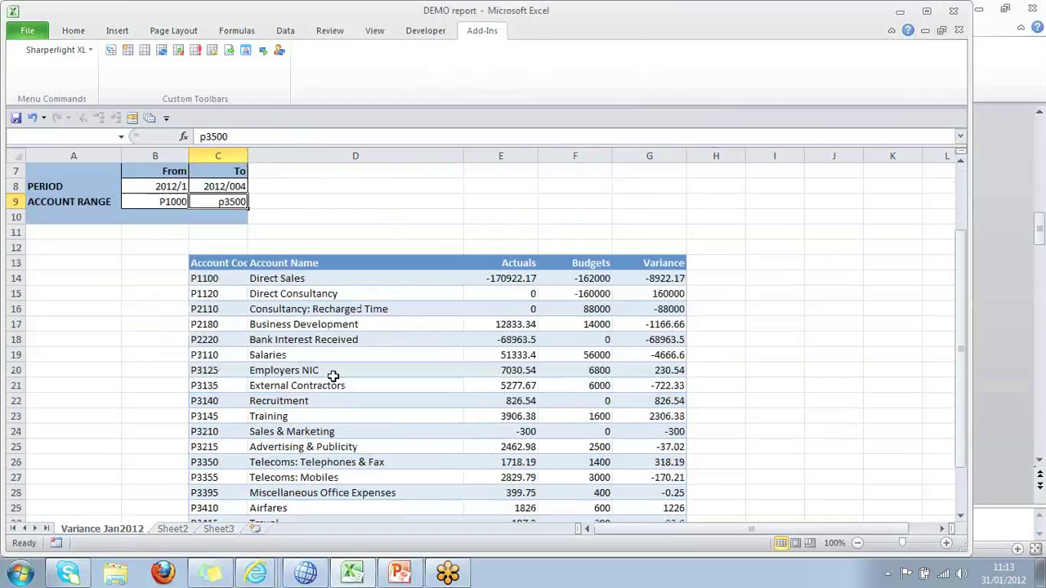
left_click(304, 278)
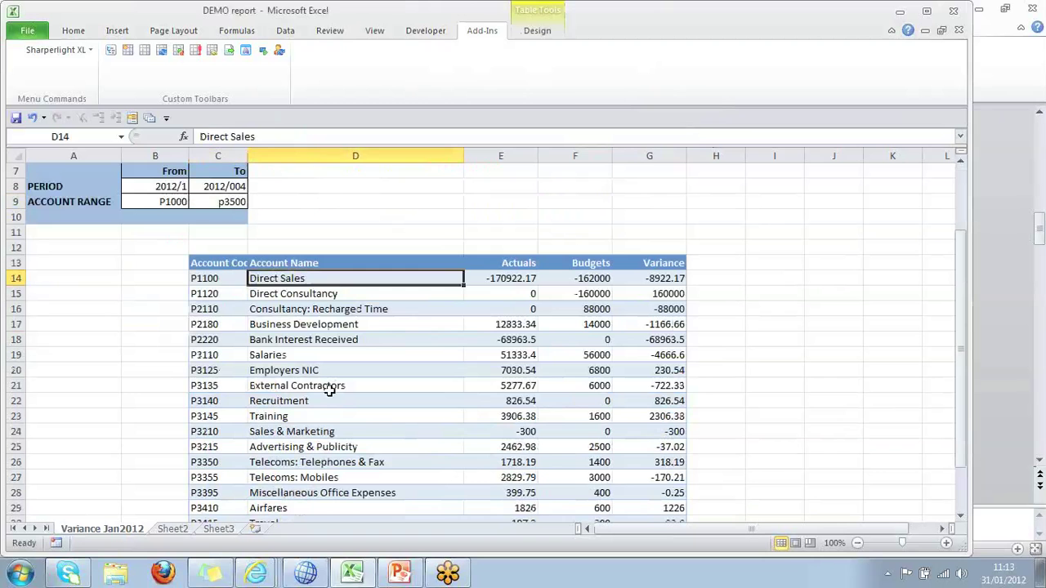
left_click(346, 325)
right_click(347, 325)
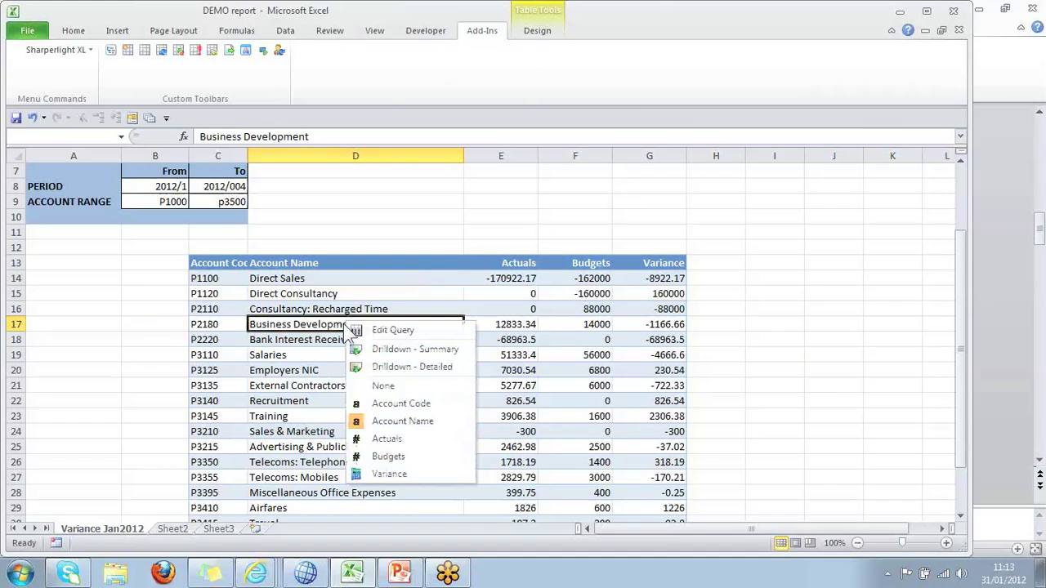
left_click(406, 349)
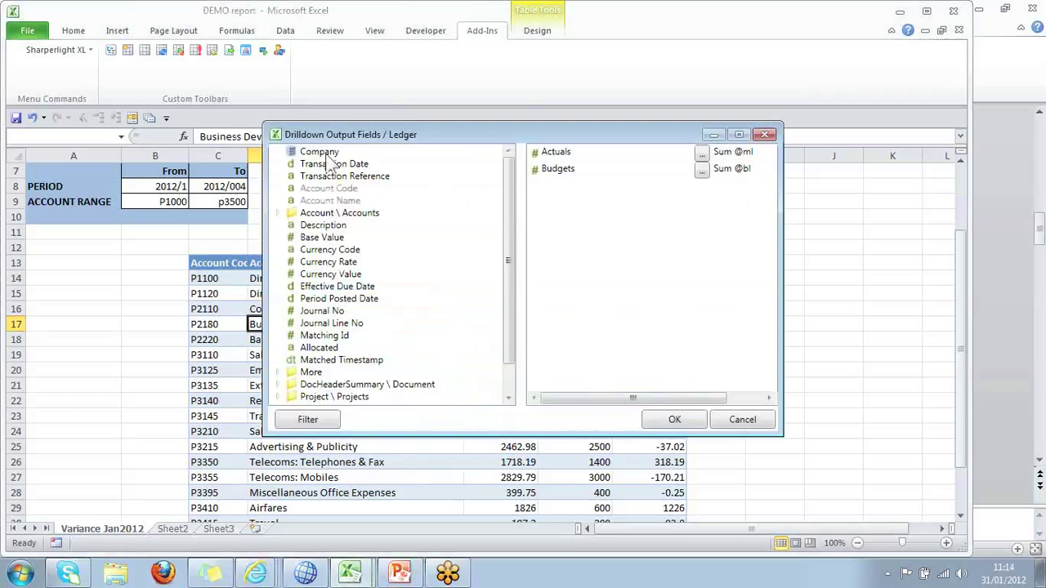
left_click(329, 163)
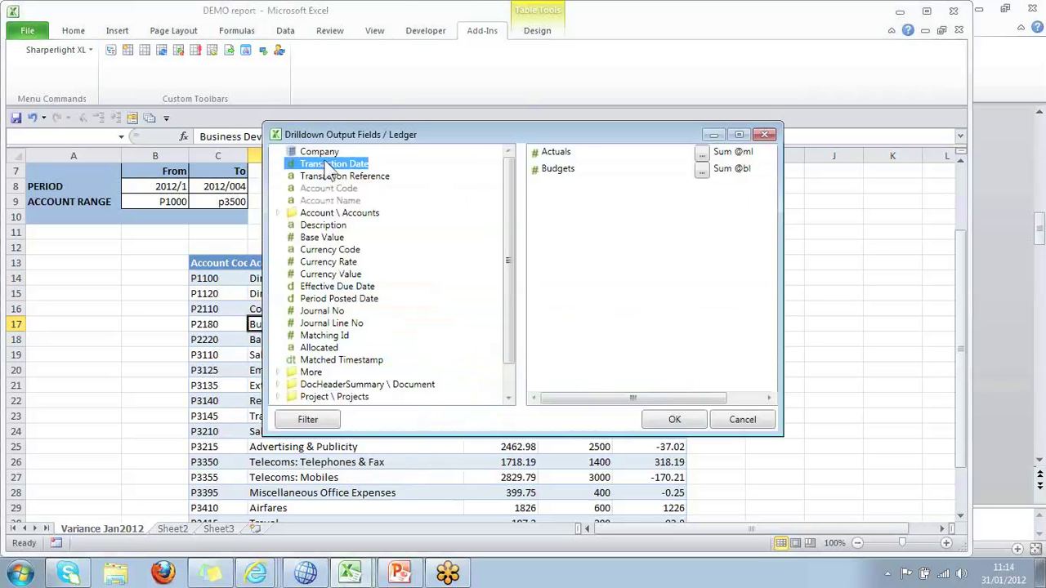
double_click(330, 165)
double_click(331, 175)
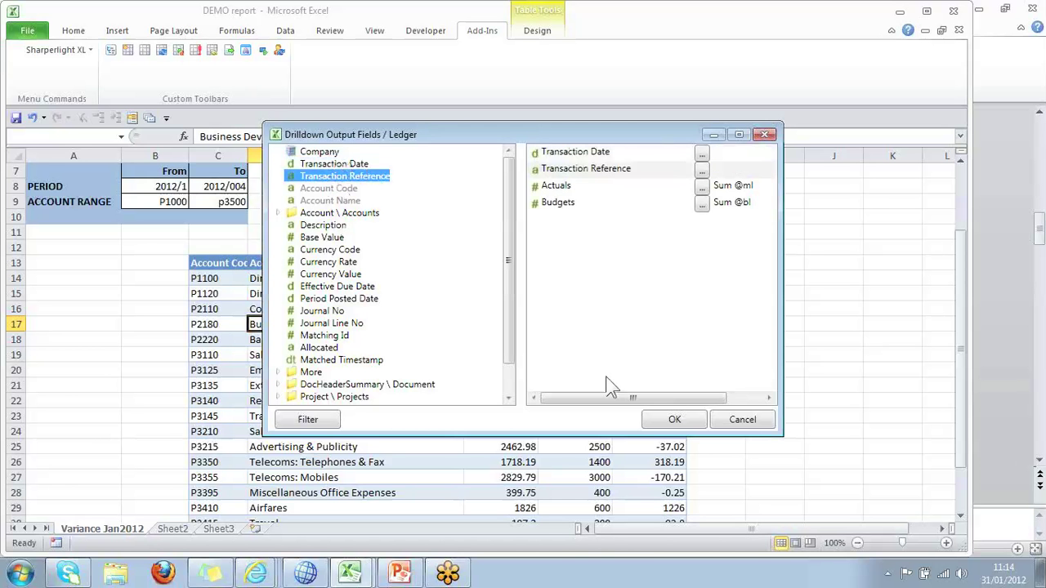
left_click(690, 424)
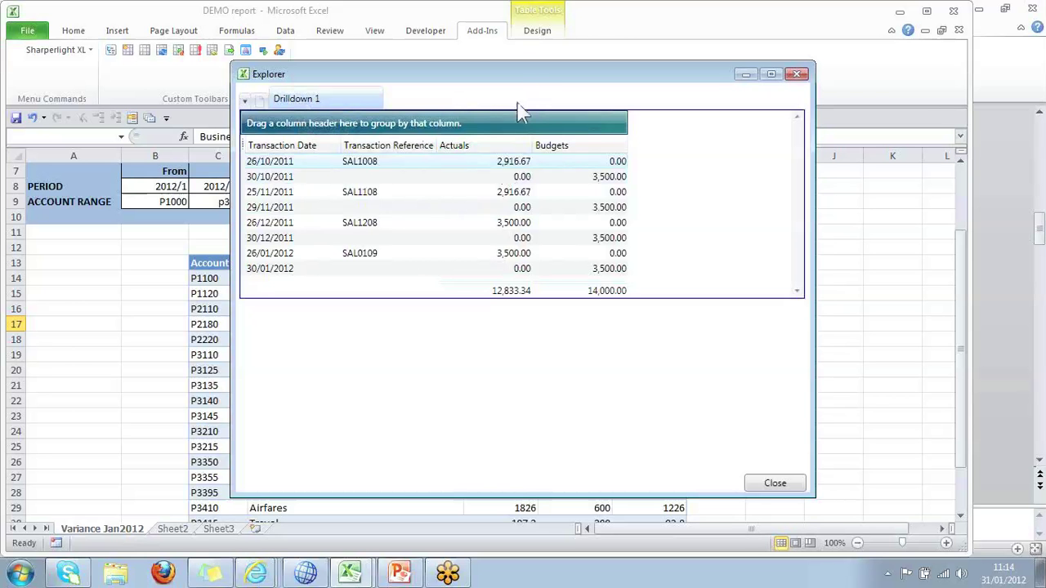
Inspect the drilldown grid's Save options, then close the Explorer window.
right_click(423, 181)
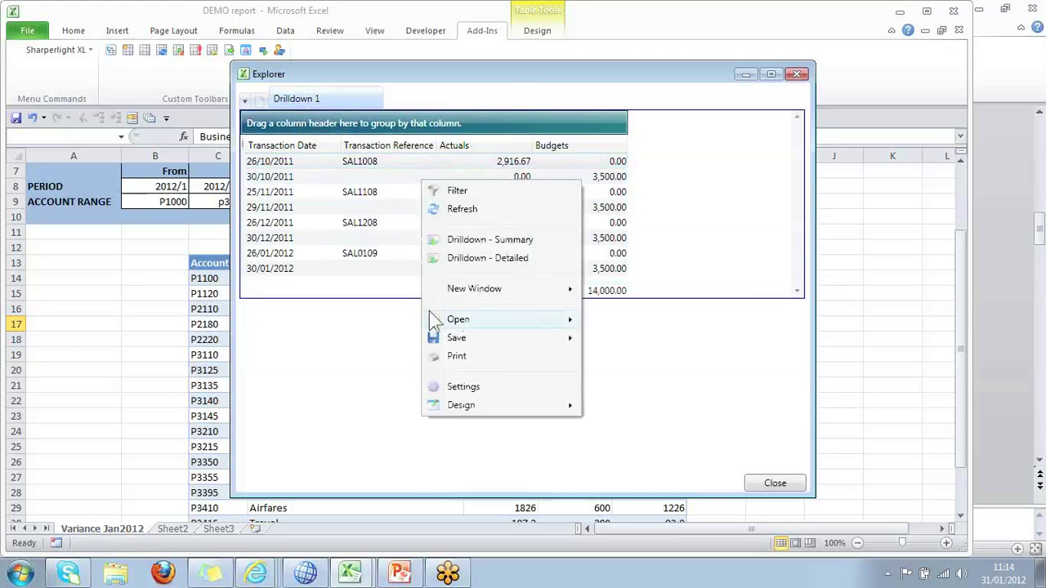
mouse_move(486, 343)
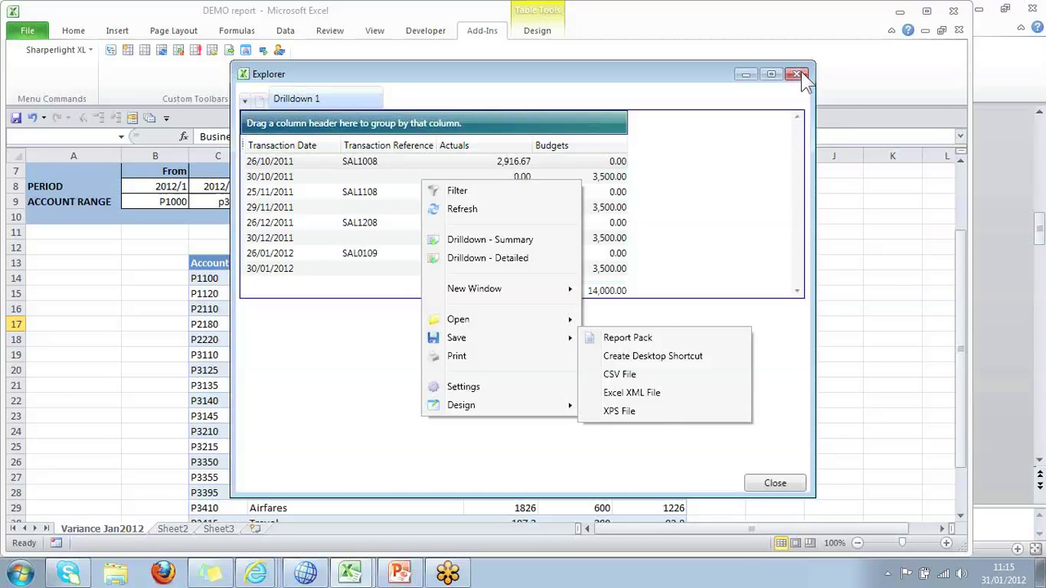
left_click(797, 74)
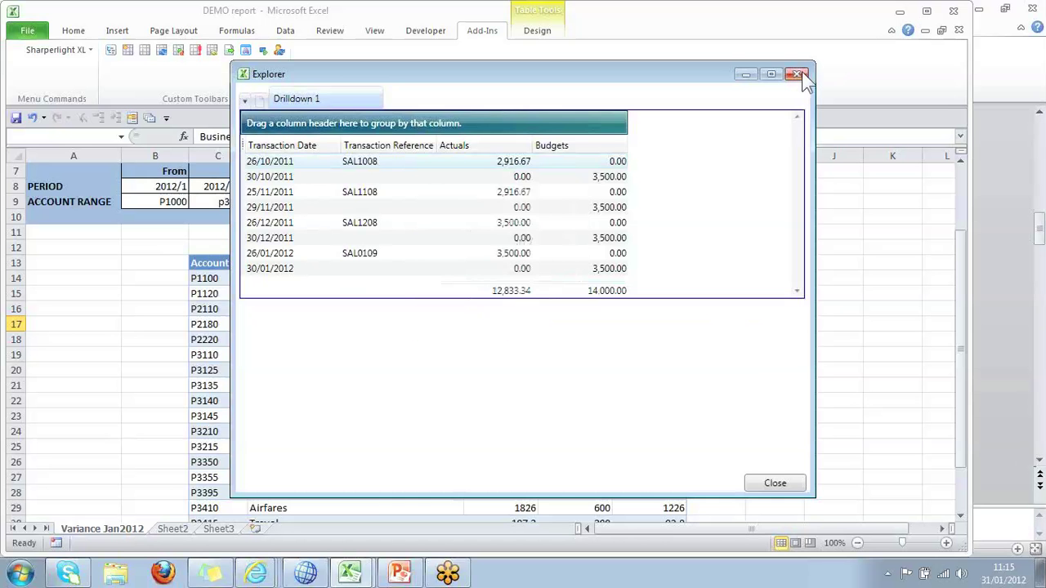
left_click(796, 74)
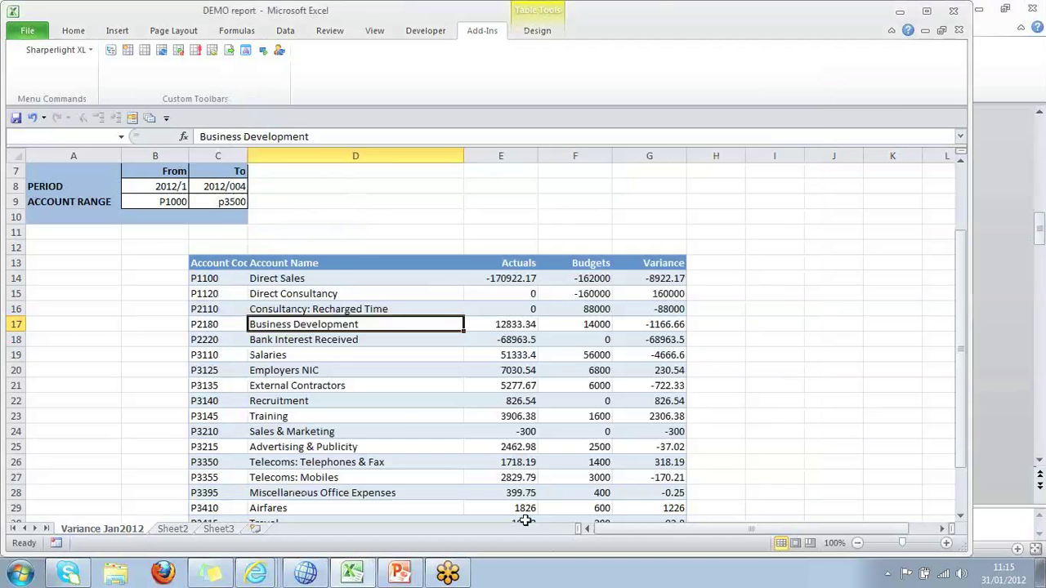
View C12's mdTable formula without changes, then open its Budget Variance query in Query Builder.
scroll(409, 428, "down", 4)
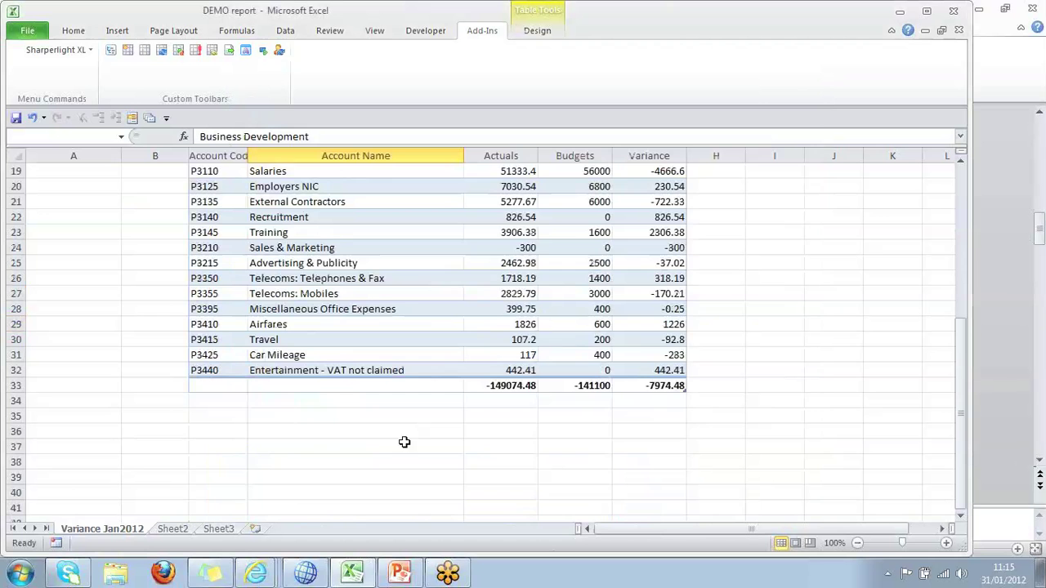
scroll(336, 258, "up", 5)
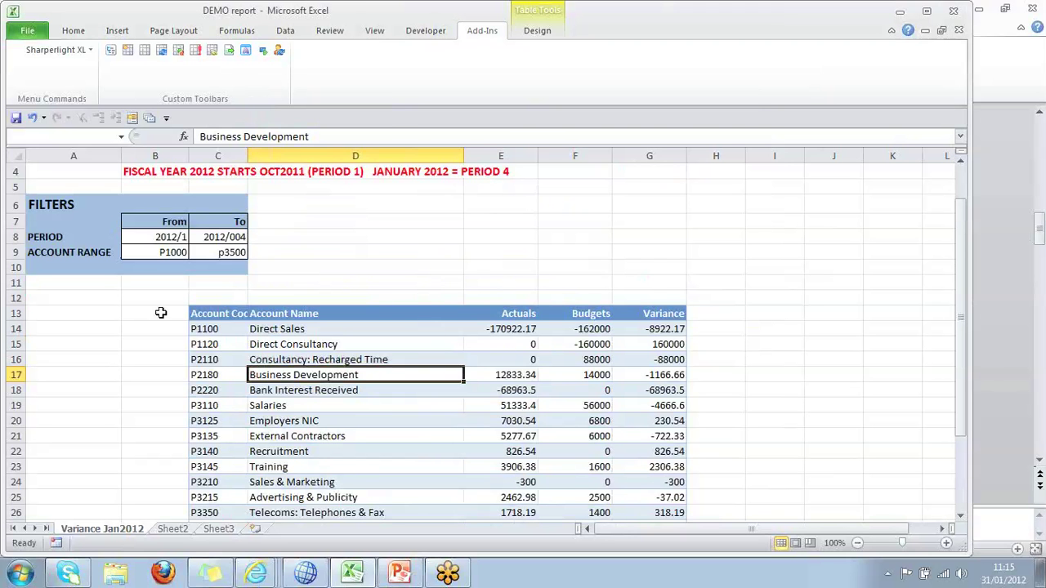
left_click(216, 293)
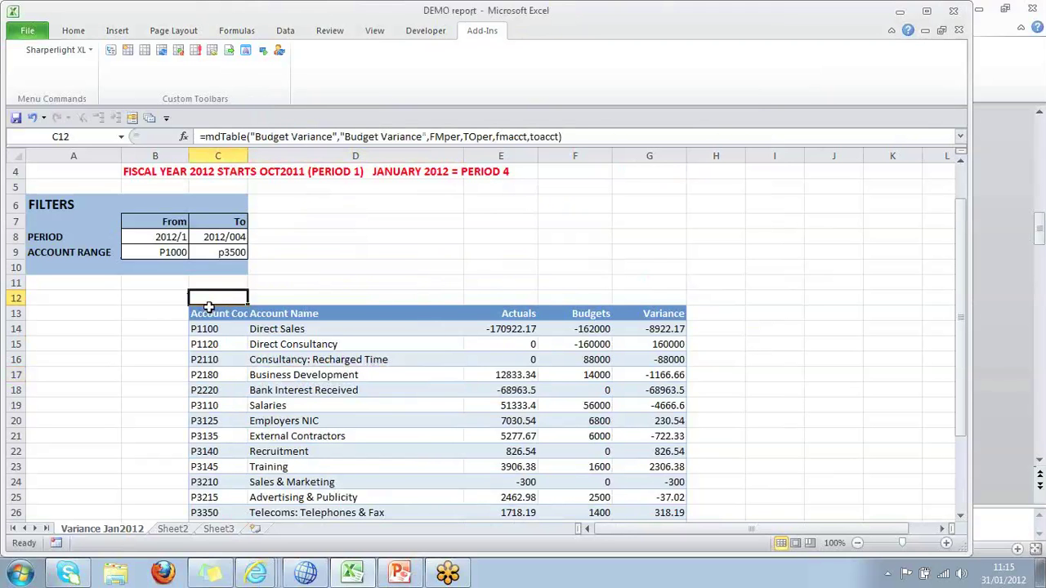
double_click(219, 299)
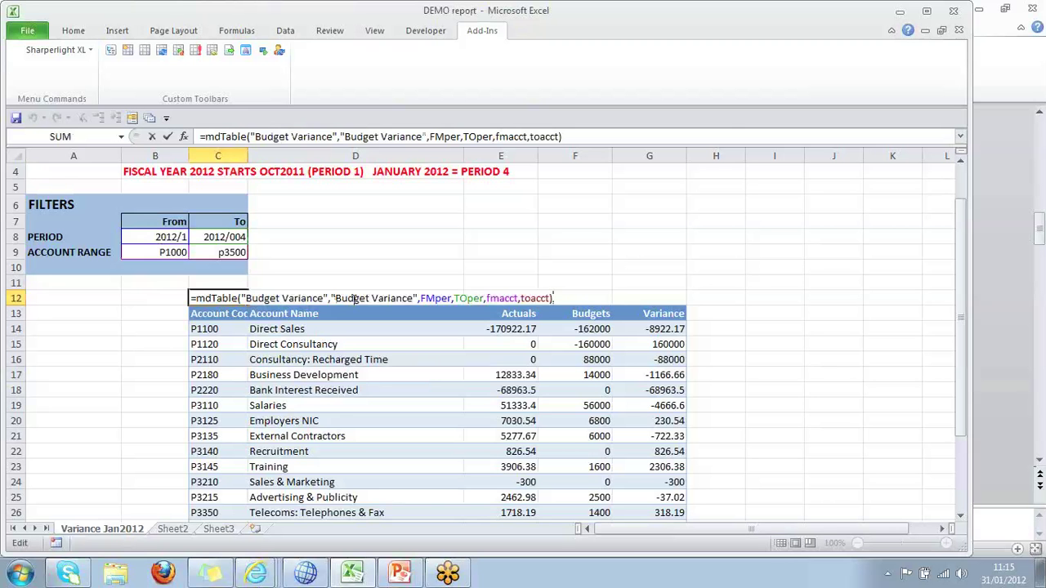
key("Escape")
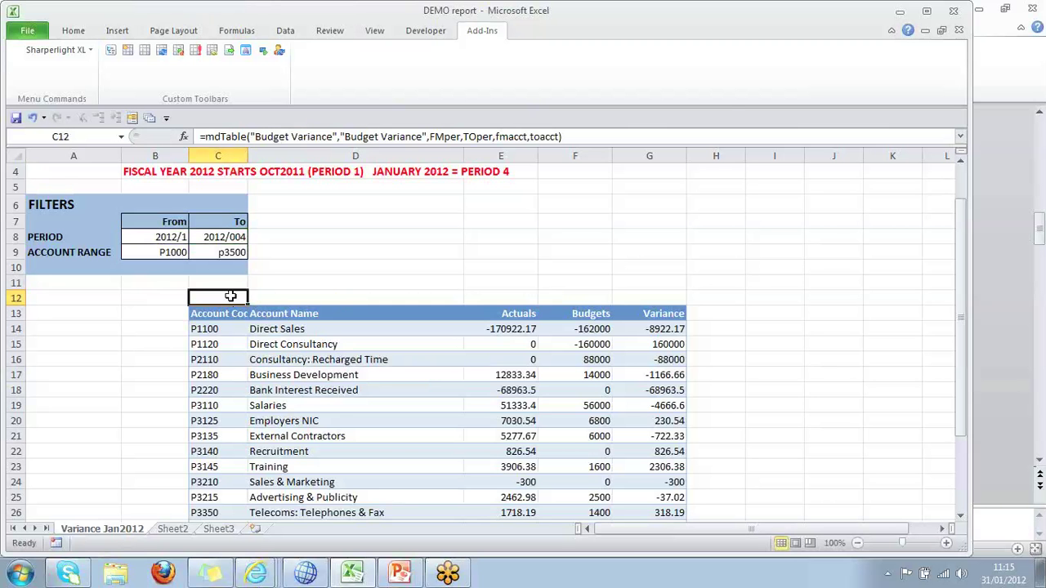
double_click(231, 296)
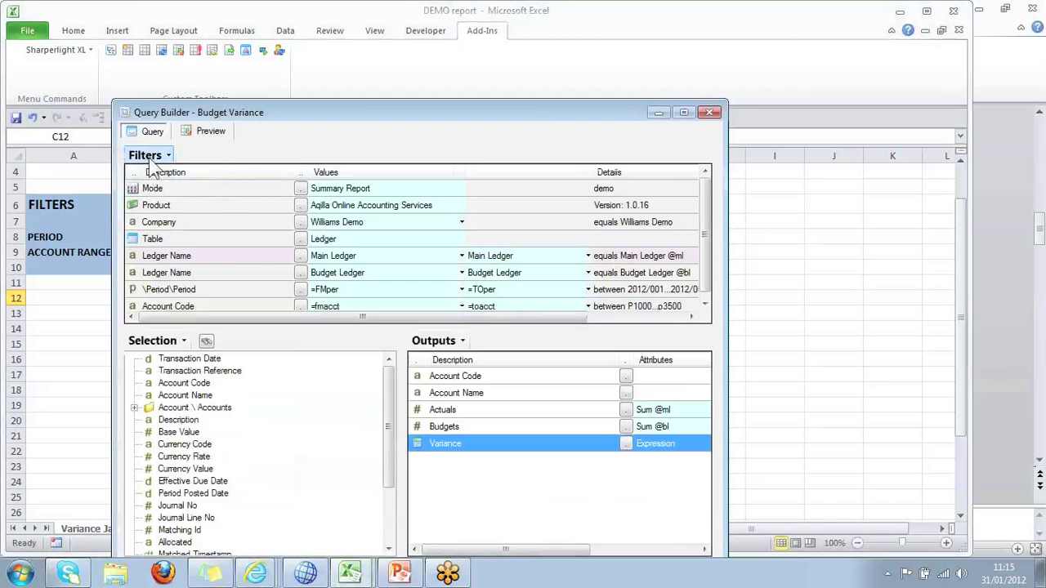
Delete the BUDGET VARIANCE entry from the Publisher and begin a new published query.
left_click(150, 157)
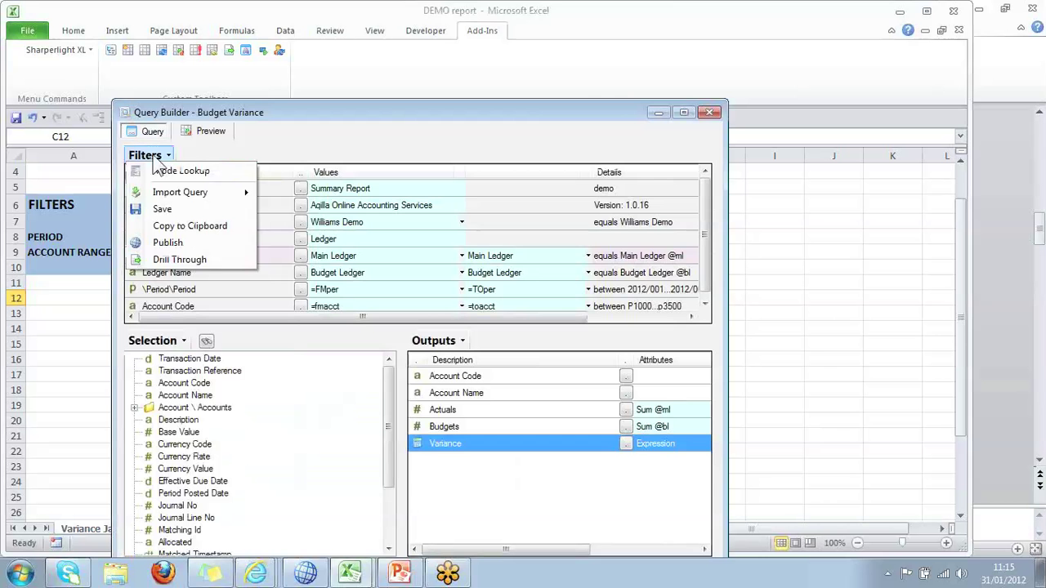
left_click(196, 245)
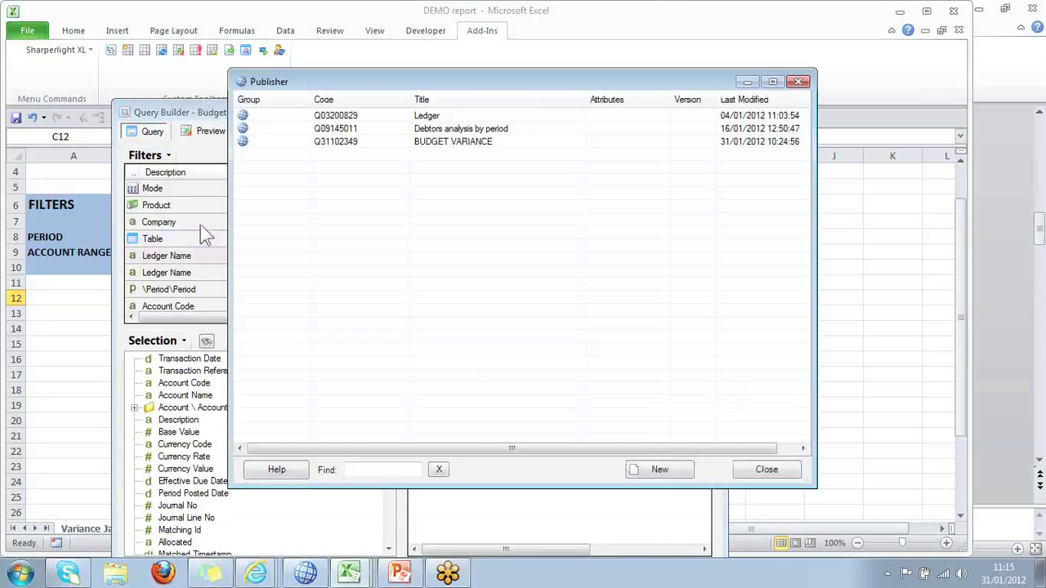
left_click(448, 143)
right_click(445, 142)
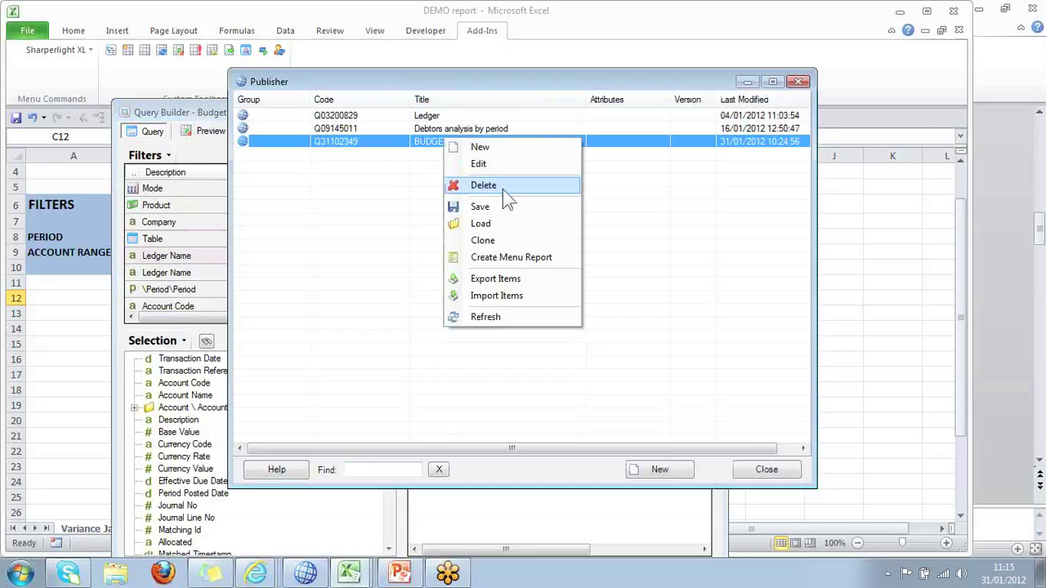
left_click(504, 188)
left_click(479, 339)
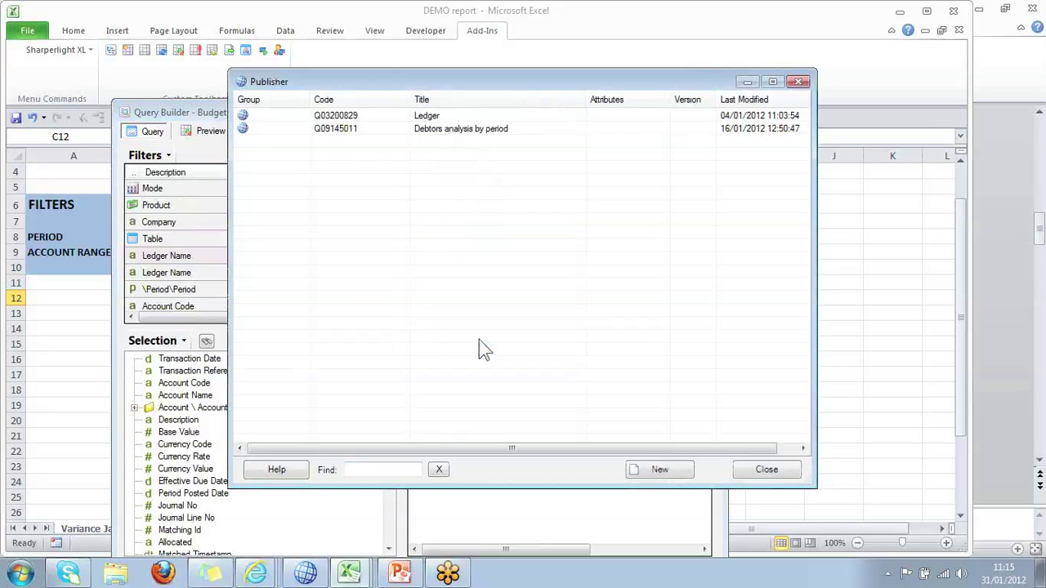
left_click(660, 470)
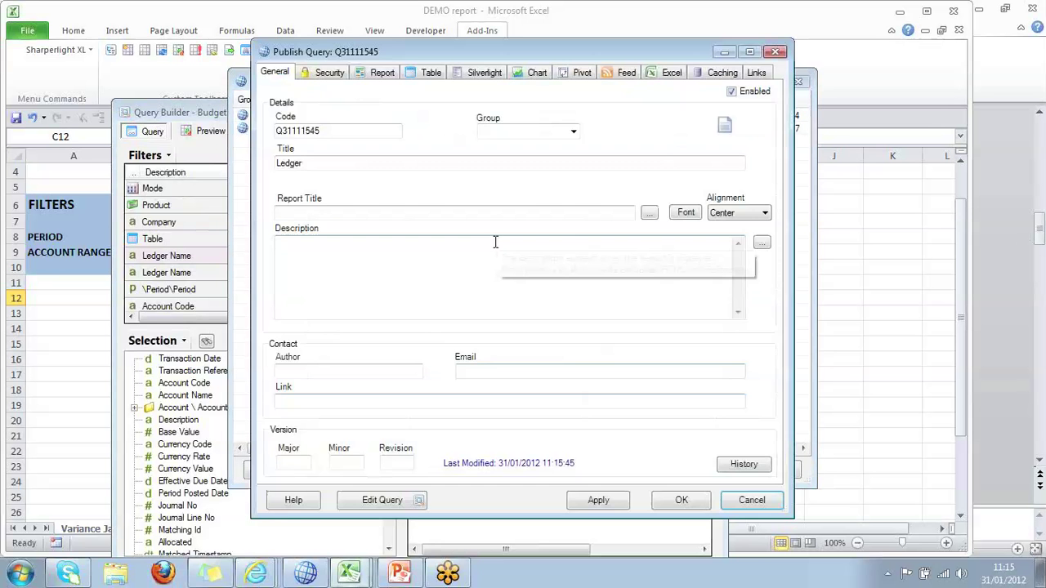
Title the new published query 'Budget Variance' and turn off user authentication.
left_click(322, 160)
key("BackSpace")
key("BackSpace")
key("BackSpace")
key("BackSpace")
type("g")
key("BackSpace")
key("BackSpace")
key("BackSpace")
type("Budget")
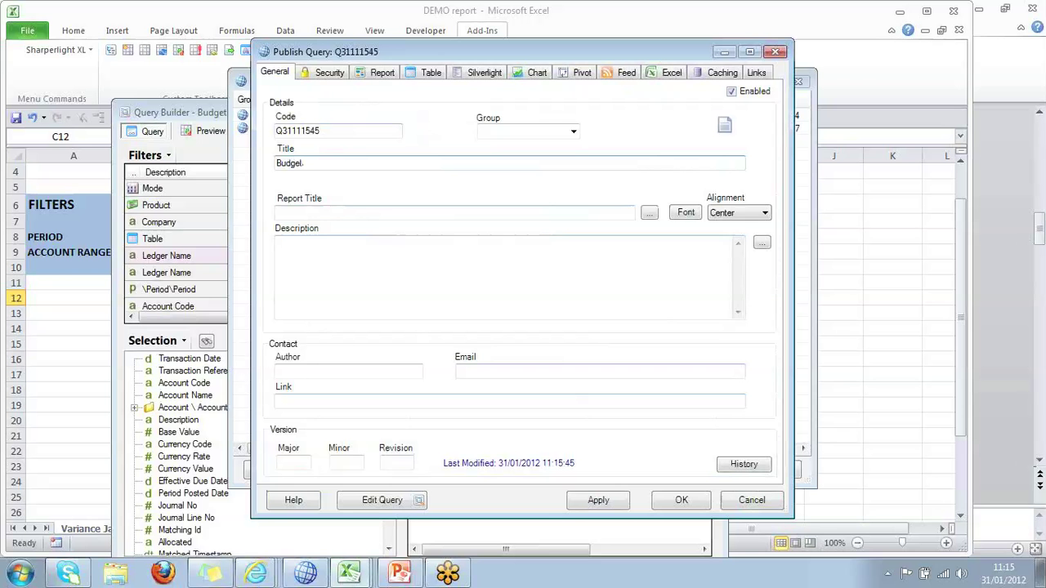
type(" Variance")
key("Tab")
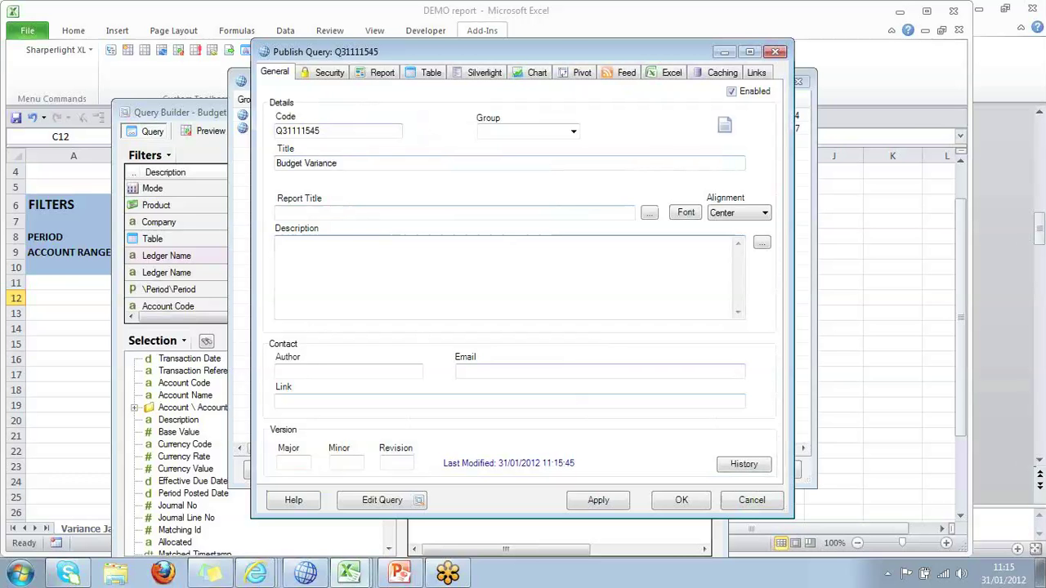
left_click(335, 75)
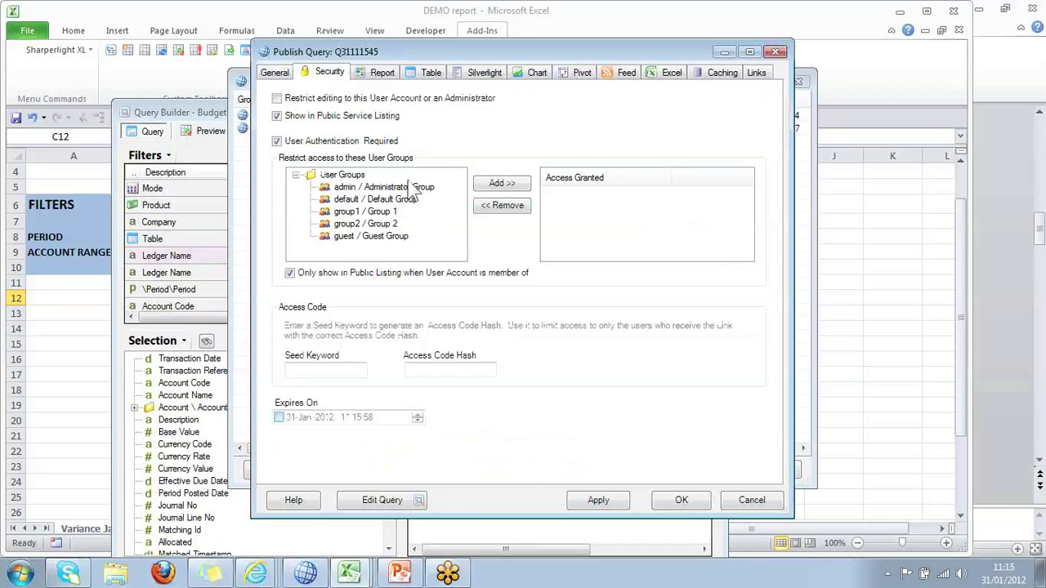
left_click(278, 142)
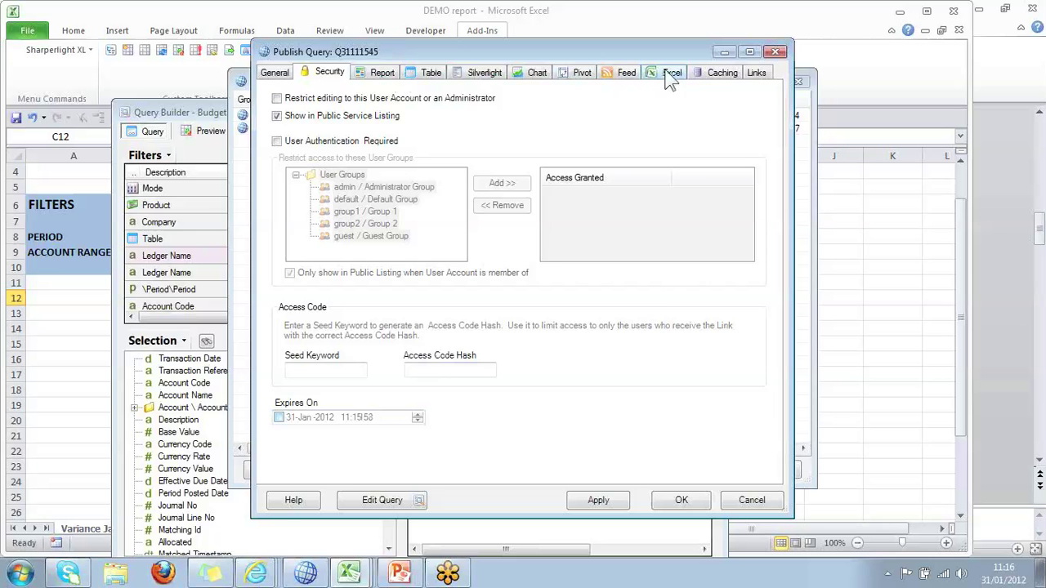
Review the Report, Table, Silverlight, Chart and Pivot settings, keeping the chart type Bar.
left_click(382, 73)
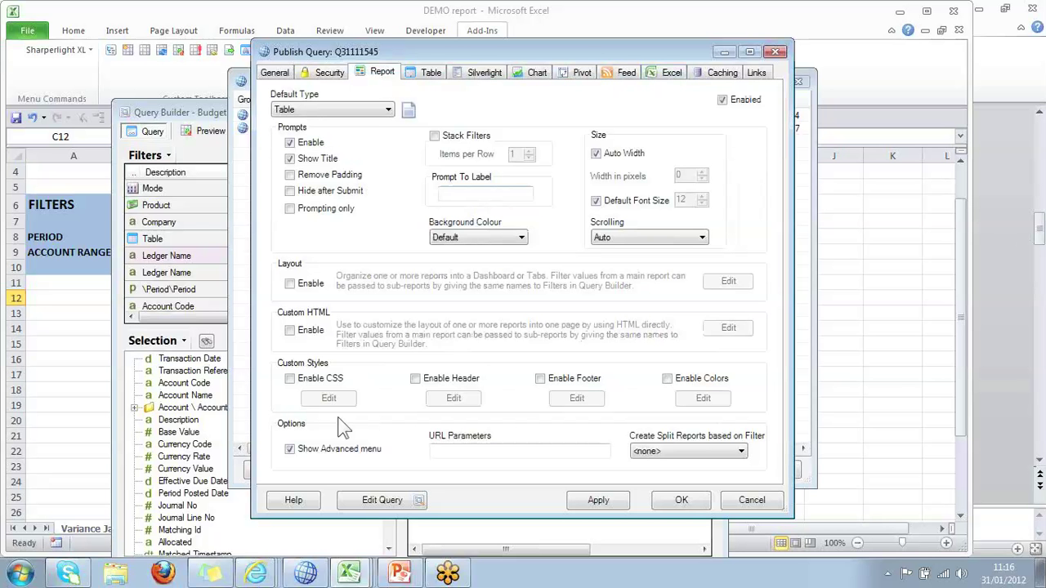
left_click(431, 73)
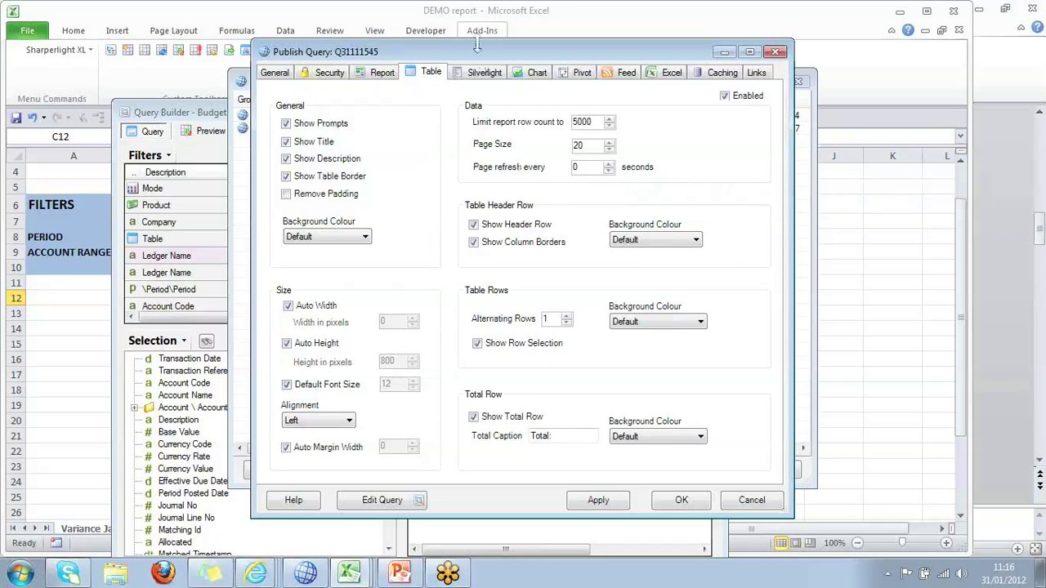
left_click(485, 72)
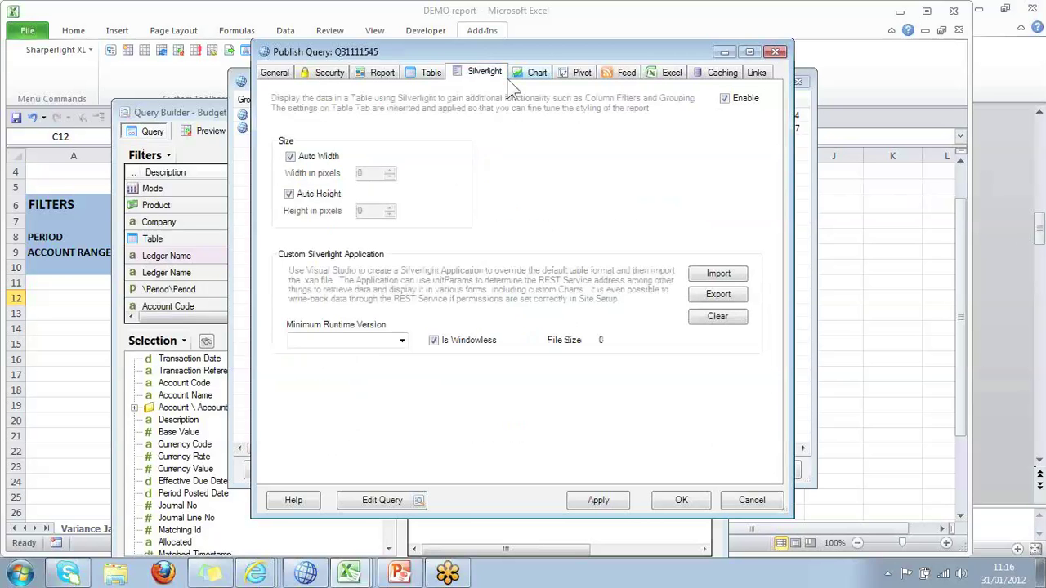
left_click(538, 73)
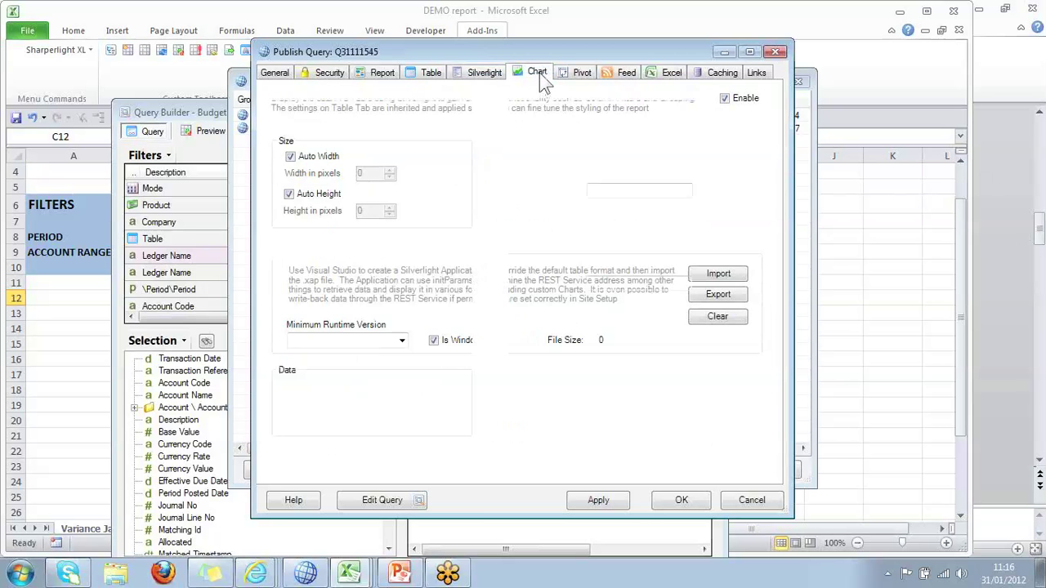
left_click(345, 142)
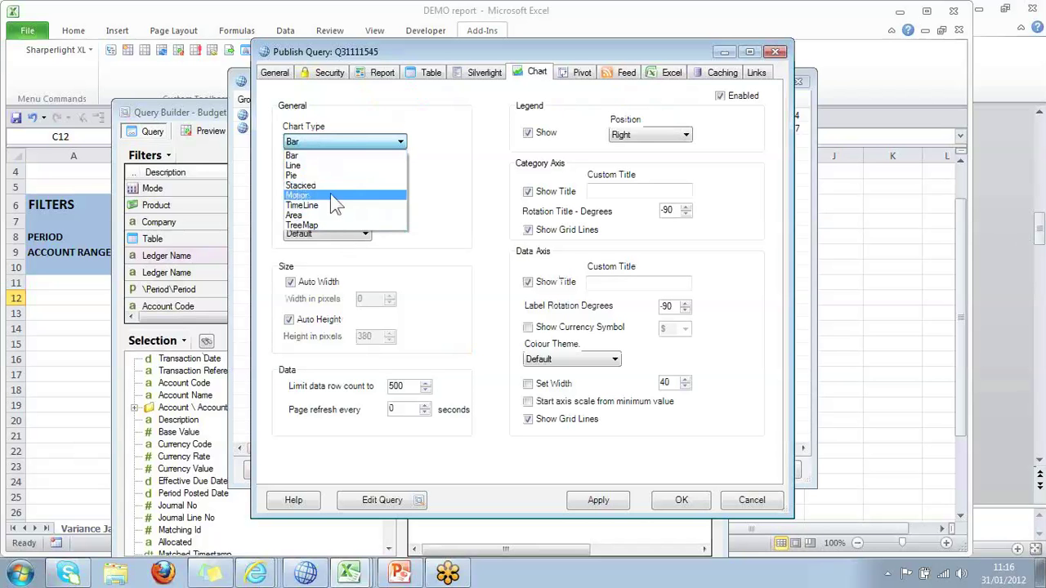
left_click(432, 286)
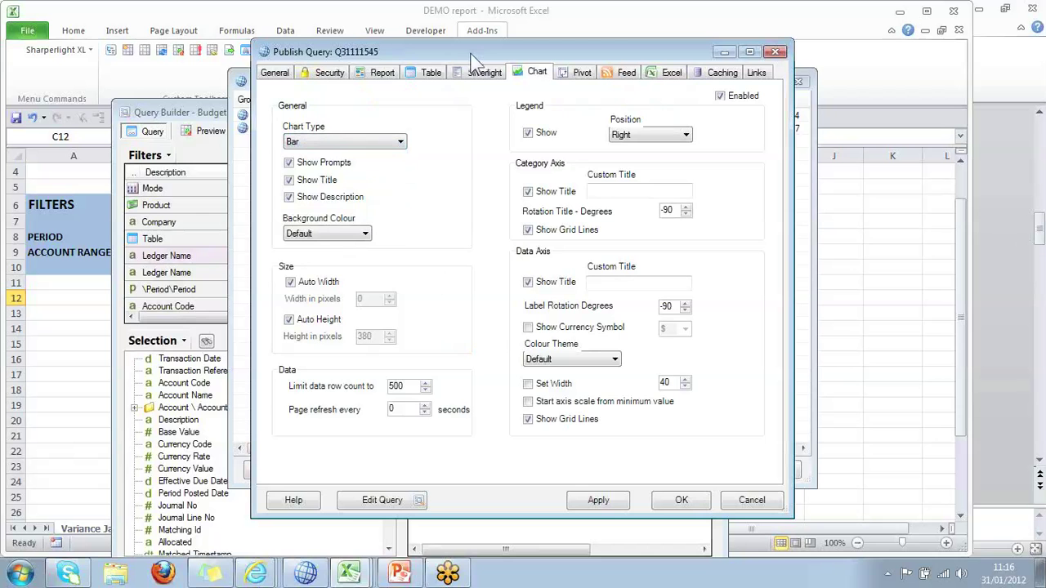
left_click(580, 75)
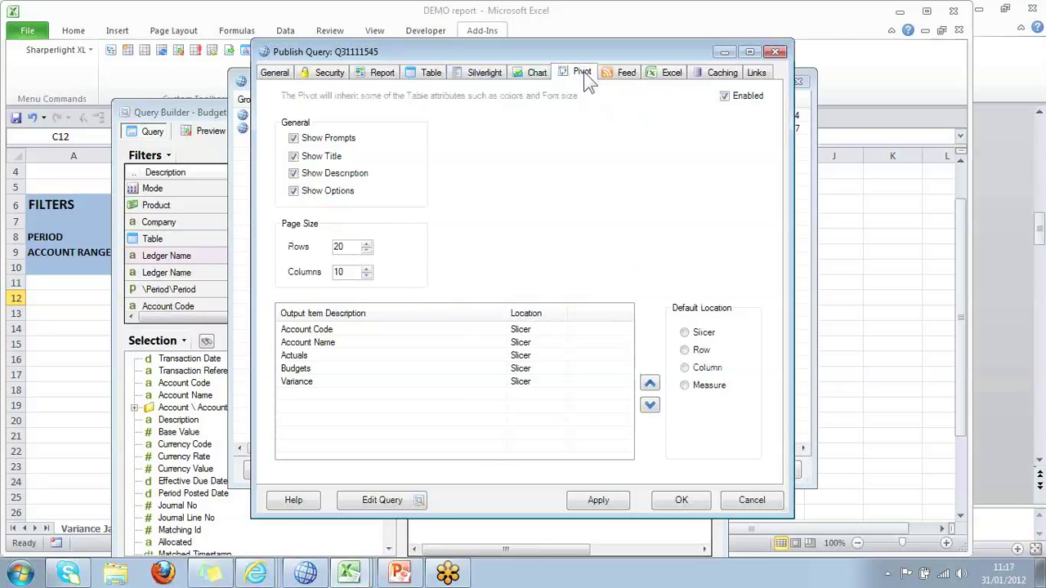
Check the Feed and Excel settings, revisit earlier tabs, and finish on the Caching options.
left_click(624, 80)
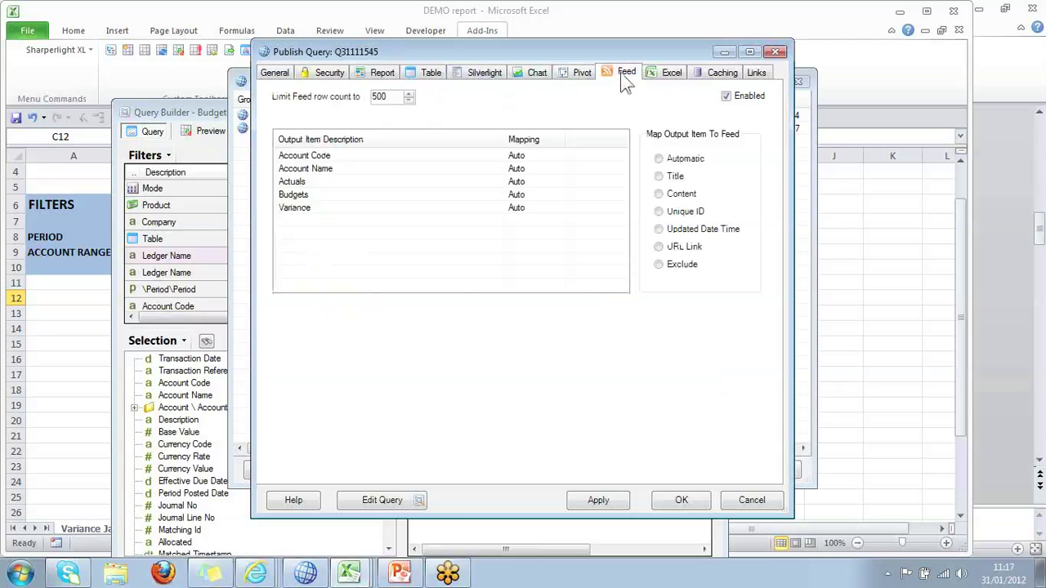
left_click(674, 73)
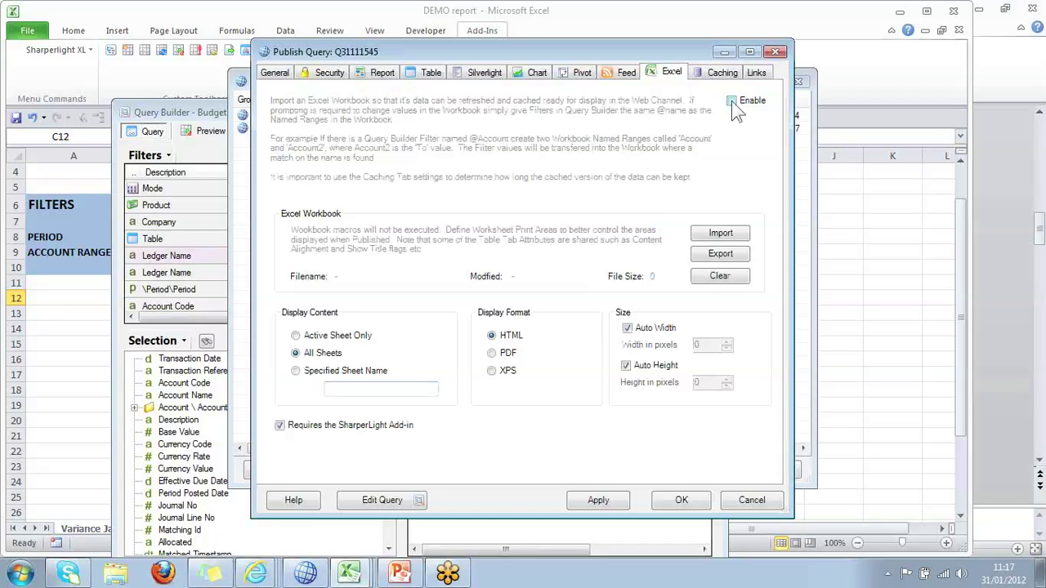
left_click(612, 75)
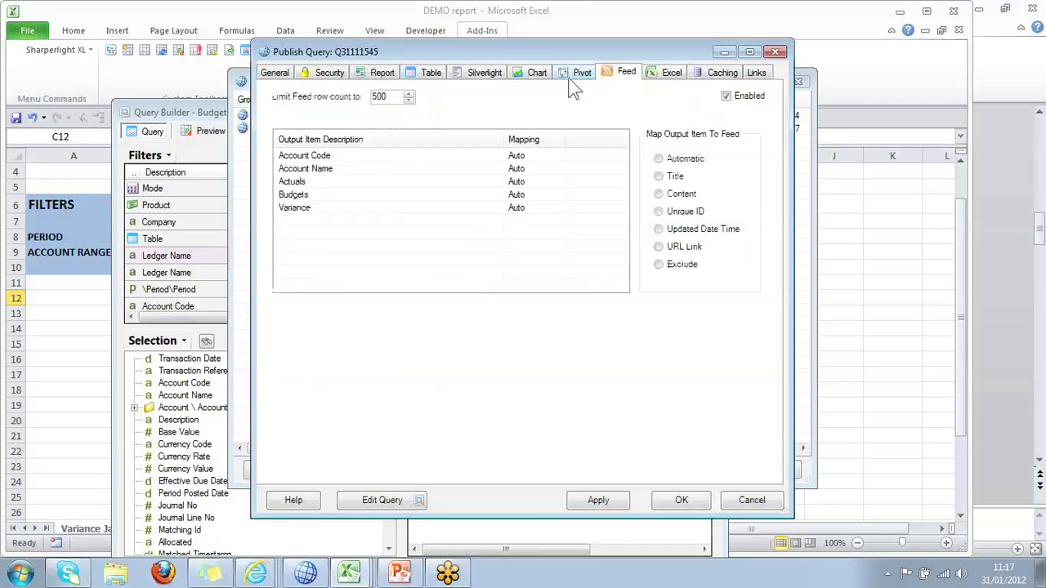
left_click(579, 74)
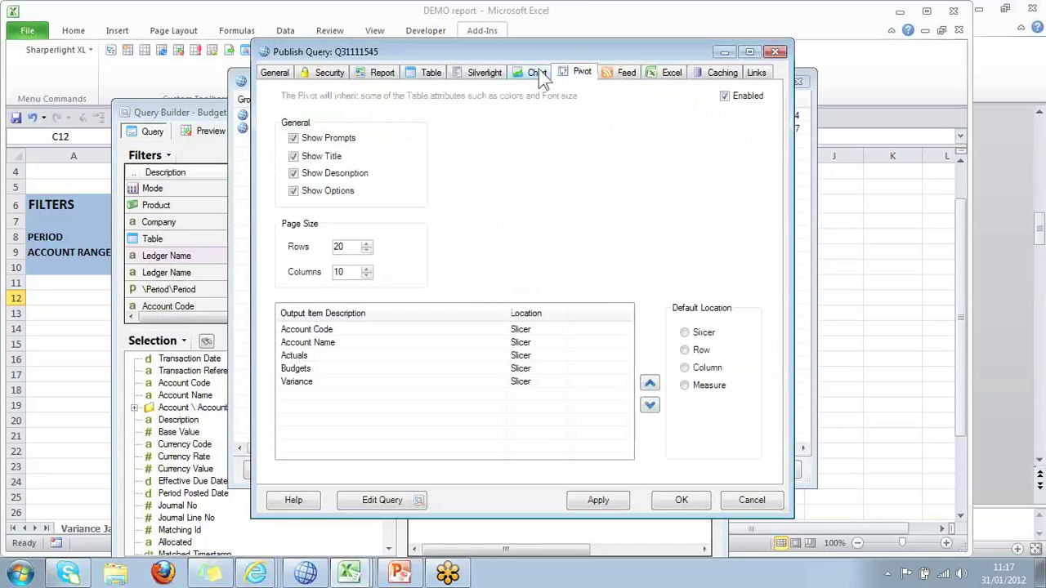
left_click(537, 72)
left_click(482, 73)
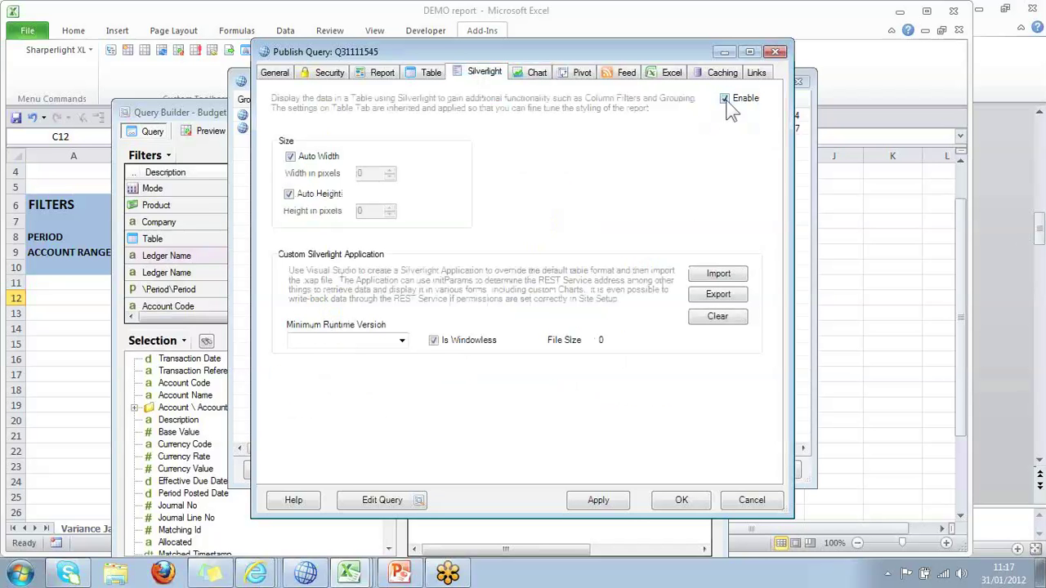
left_click(537, 72)
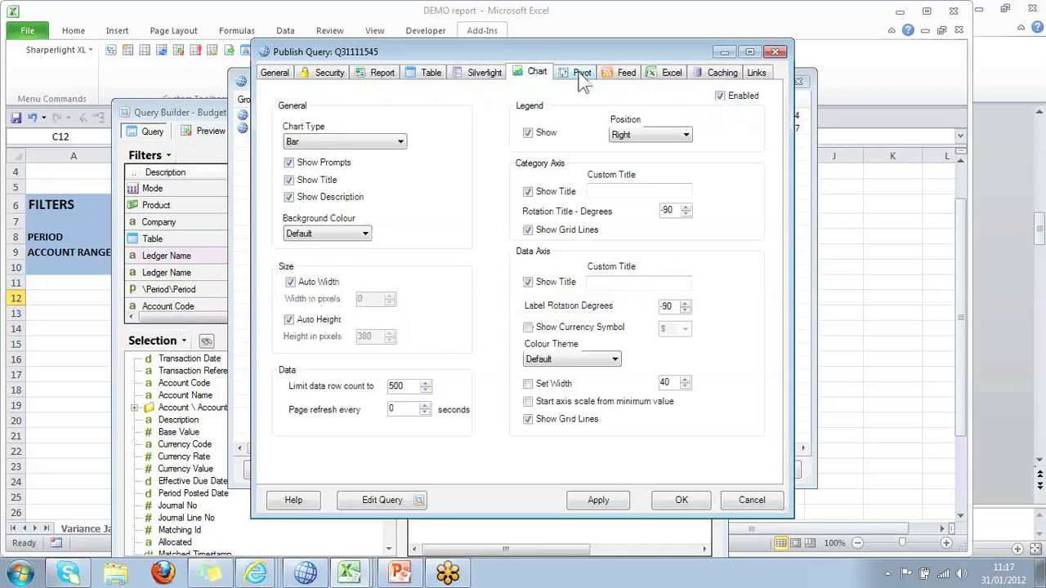
left_click(582, 74)
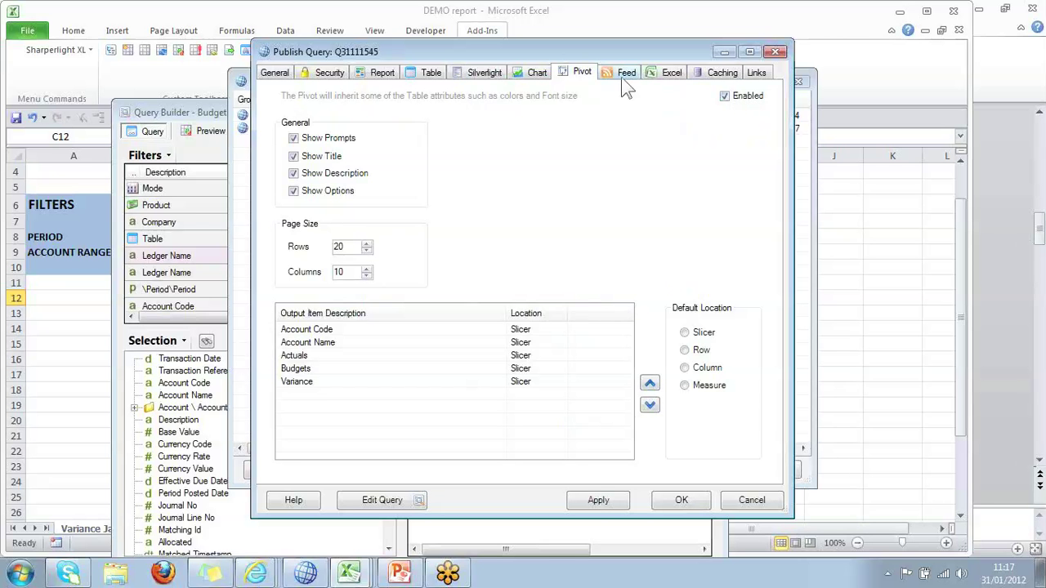
left_click(723, 73)
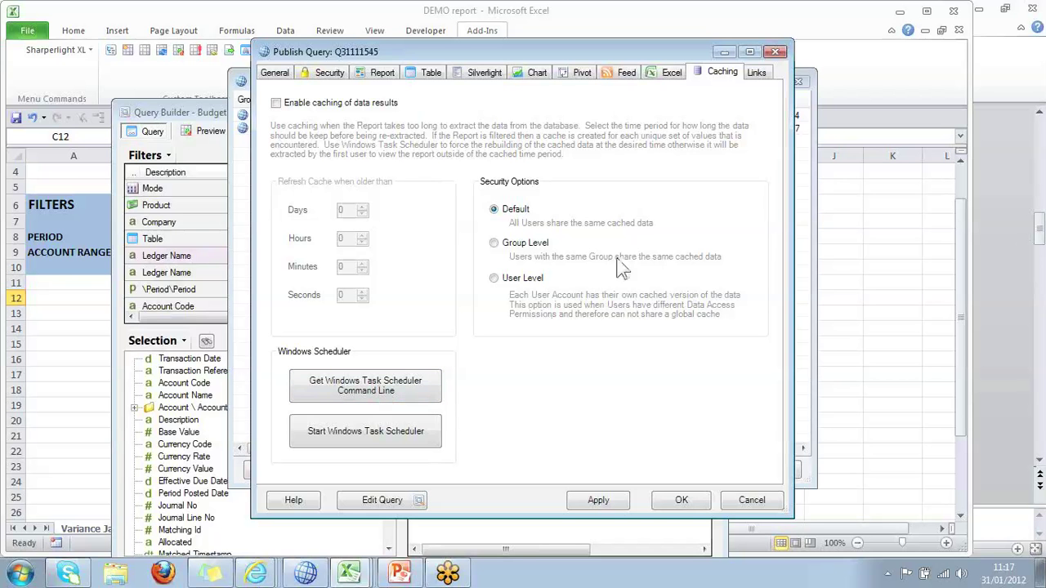
Select the Table, Silverlight Table and List All Menu URLs on the Links tab, then accept.
left_click(758, 73)
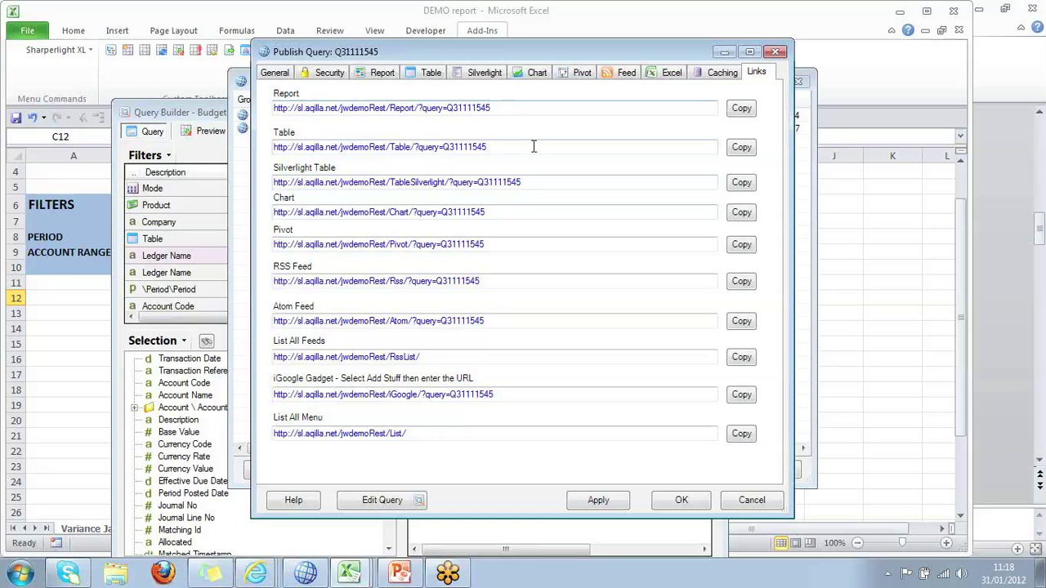
left_click_drag(505, 145, 276, 150)
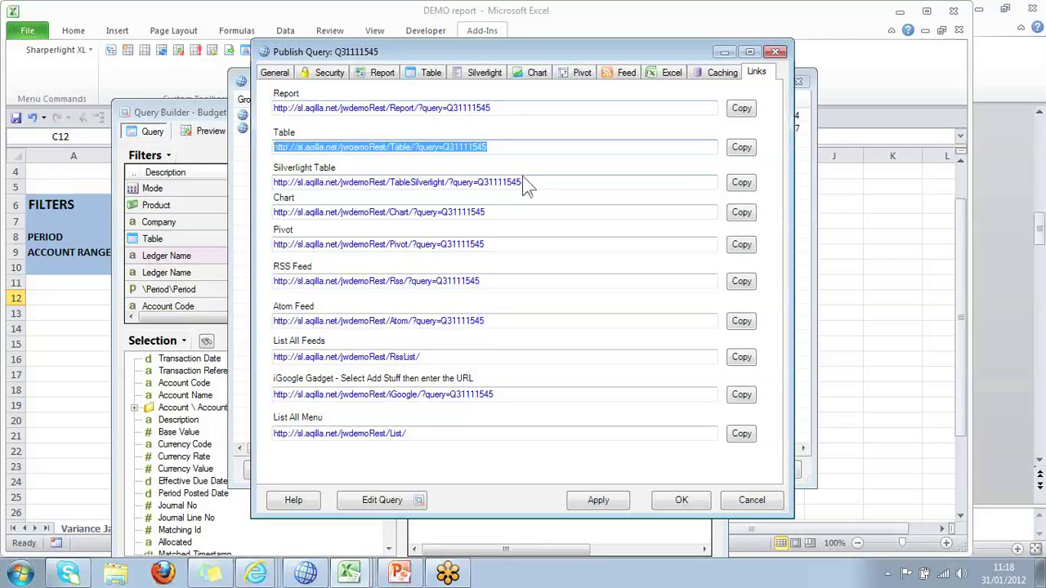
left_click_drag(522, 181, 280, 244)
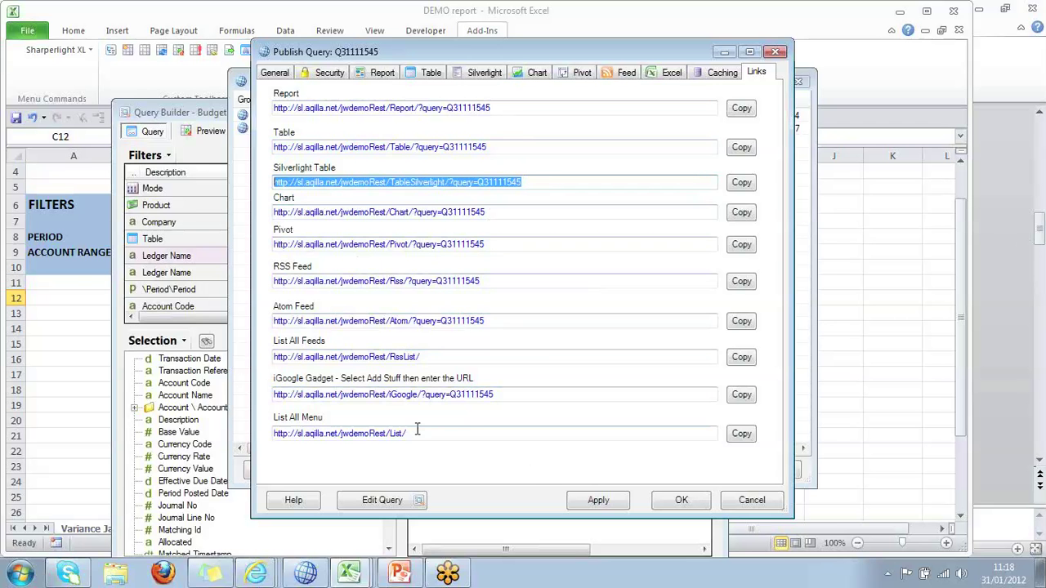
left_click_drag(417, 431, 274, 433)
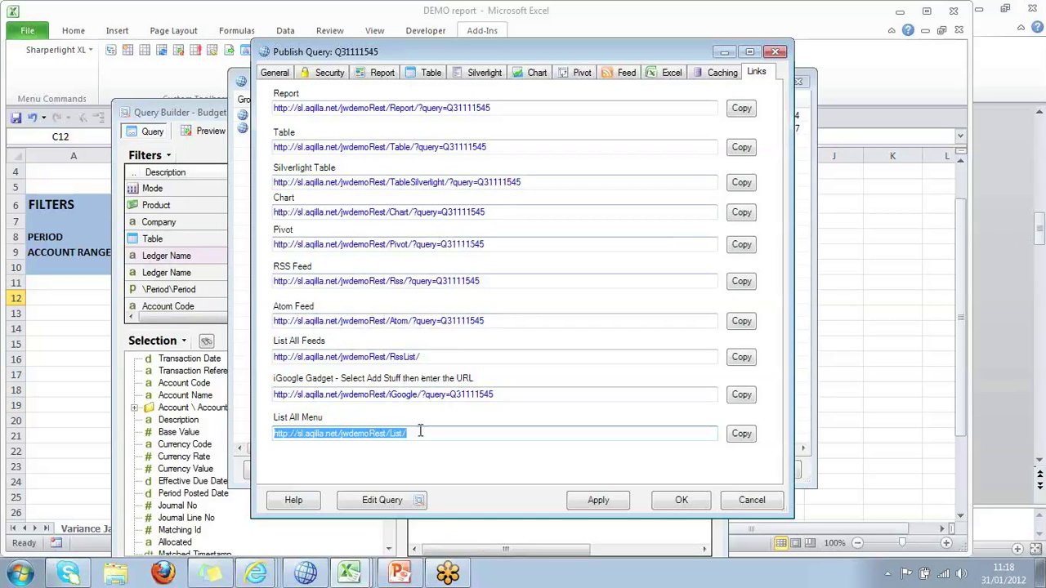
left_click(681, 500)
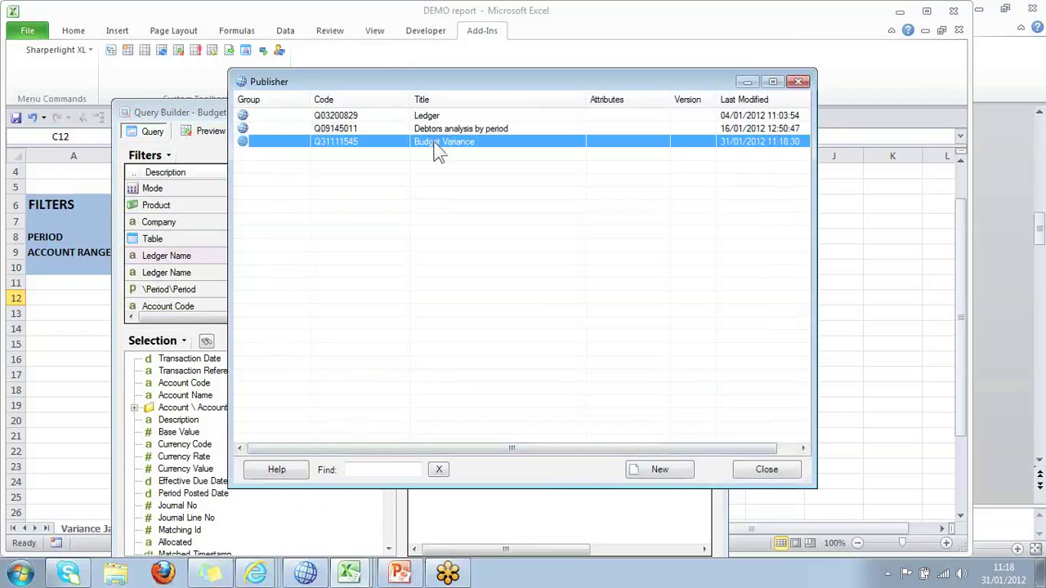
Reopen the Budget Variance query for editing and hide the \Period\Period filter.
double_click(439, 144)
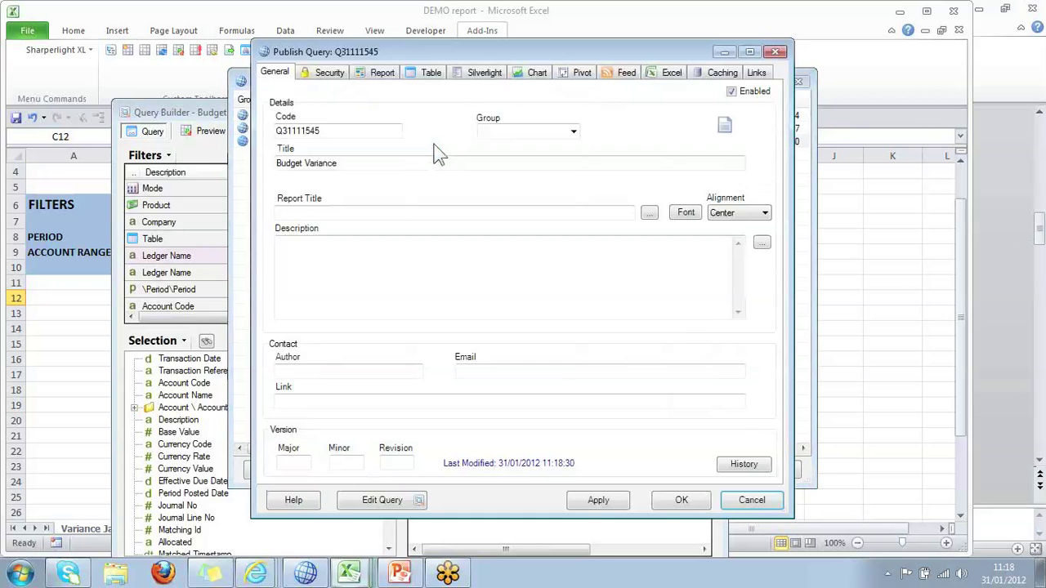
left_click(382, 500)
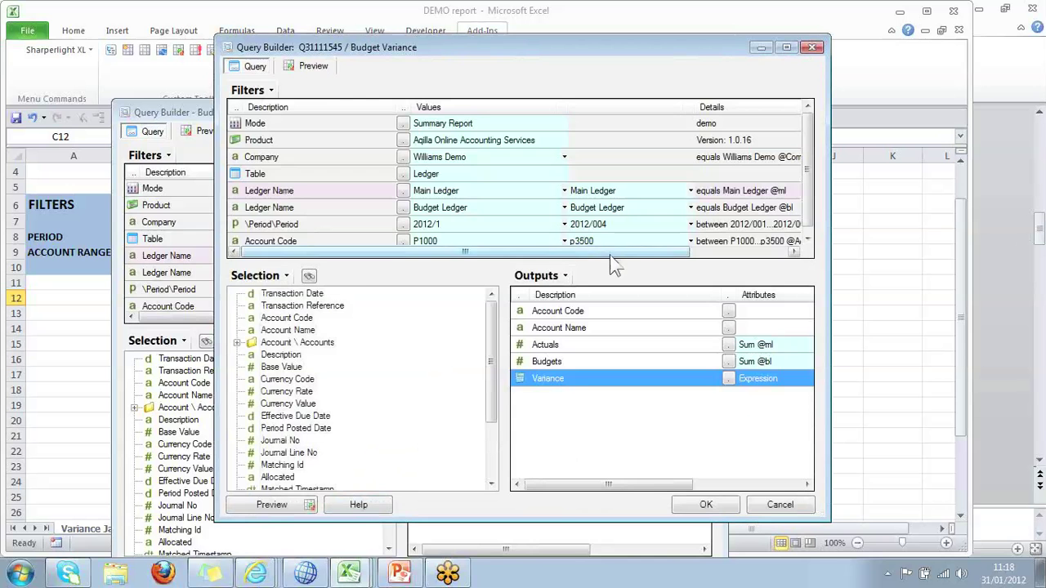
right_click(310, 232)
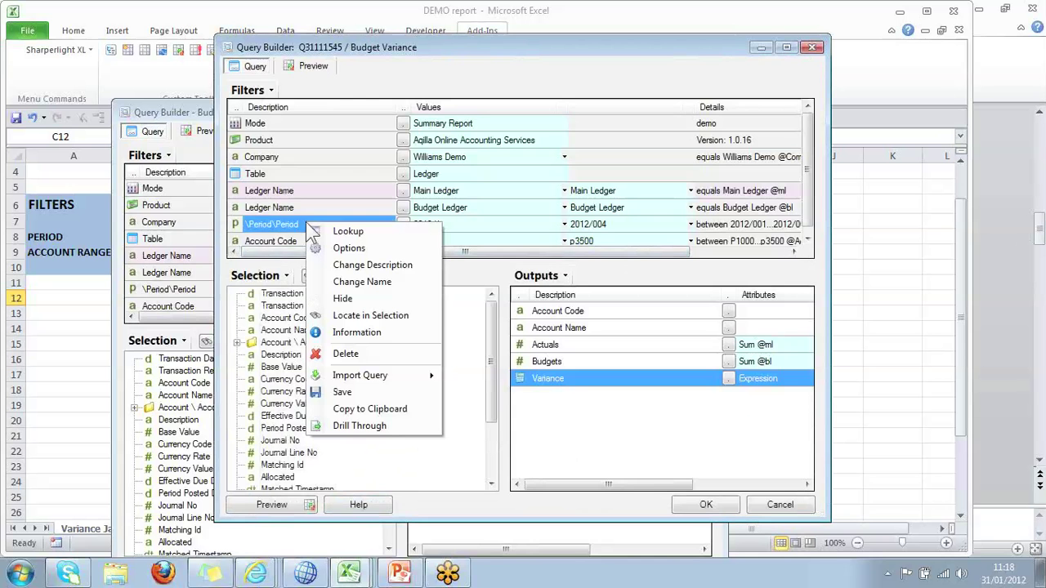
left_click(370, 299)
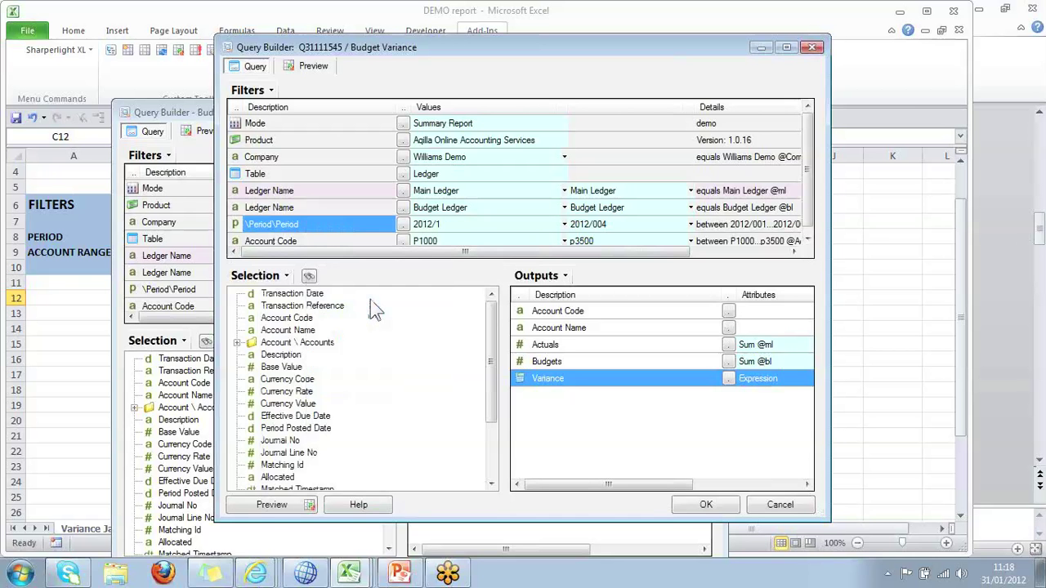
left_click(361, 206)
left_click(362, 224)
Unhide \Period\Period, cancel both dialogs, and bring up the Ledger Pivot Internet Explorer window.
right_click(365, 231)
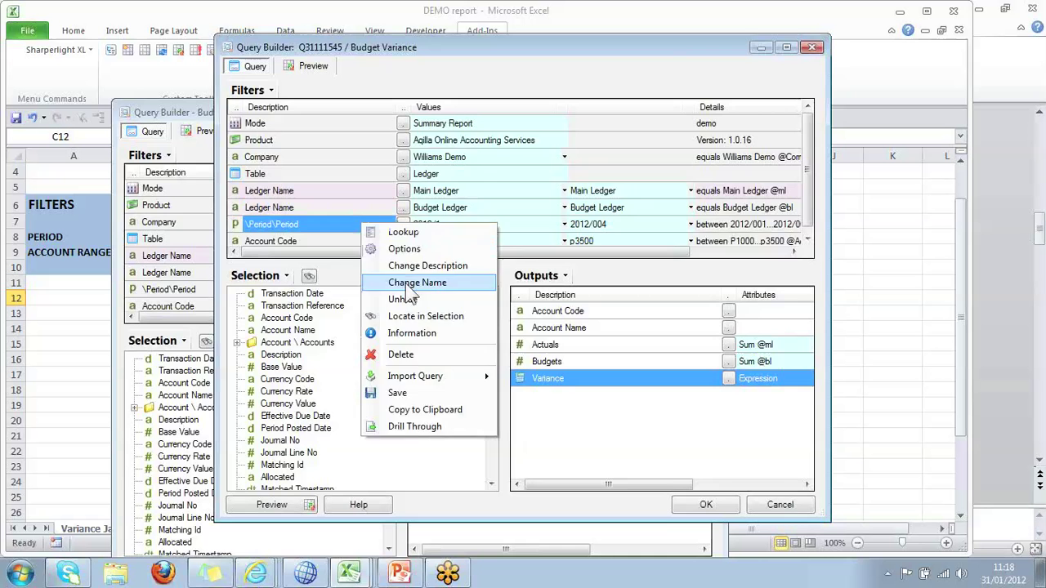
left_click(418, 297)
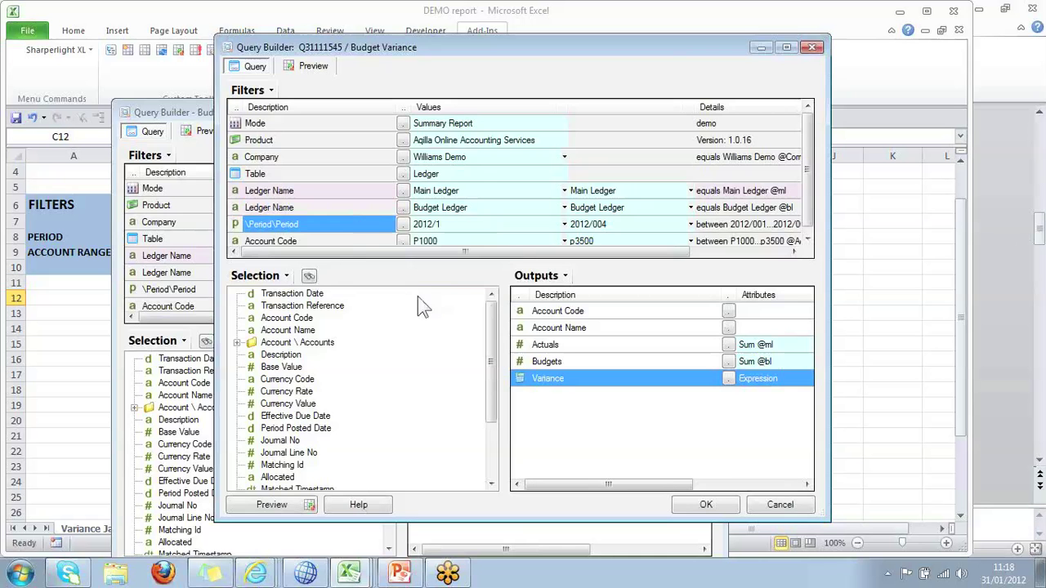
left_click(361, 243)
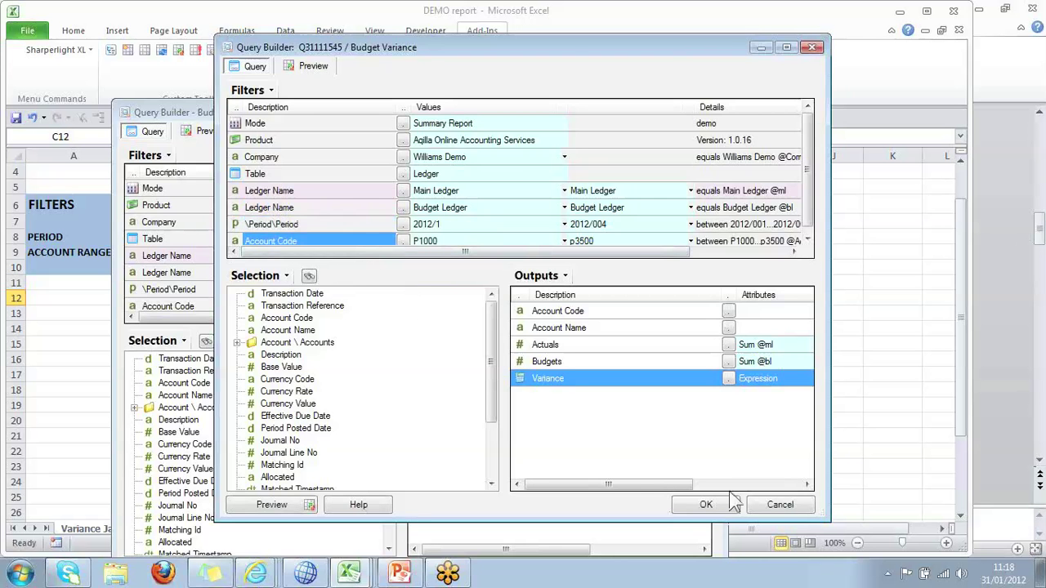
left_click(812, 504)
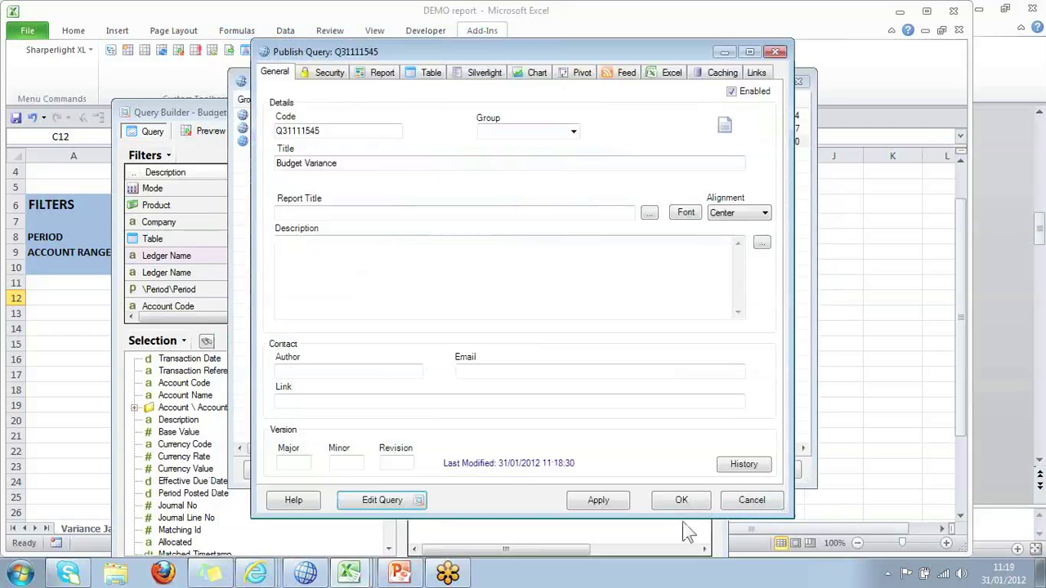
left_click(752, 502)
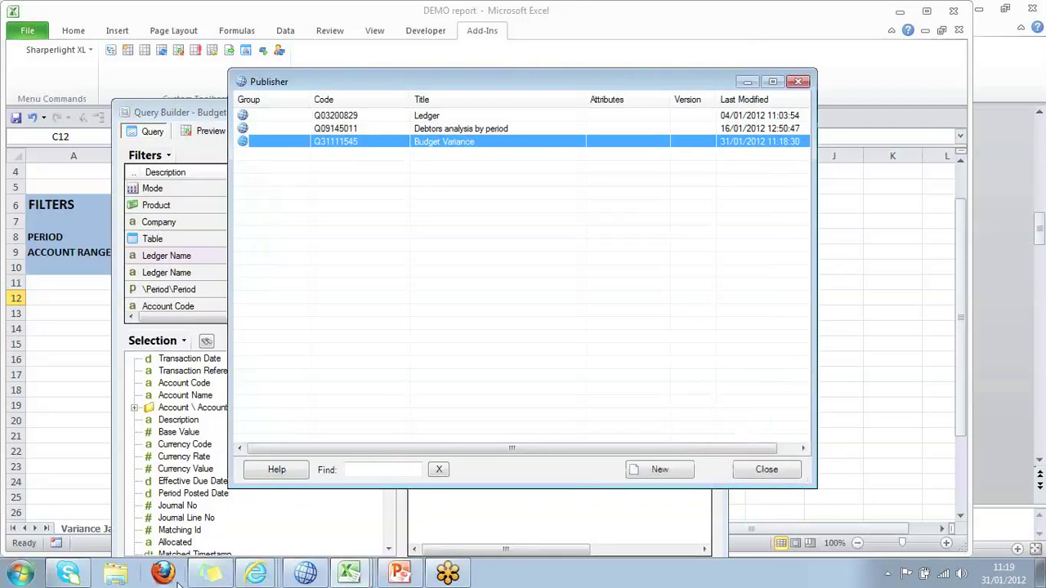
left_click(256, 574)
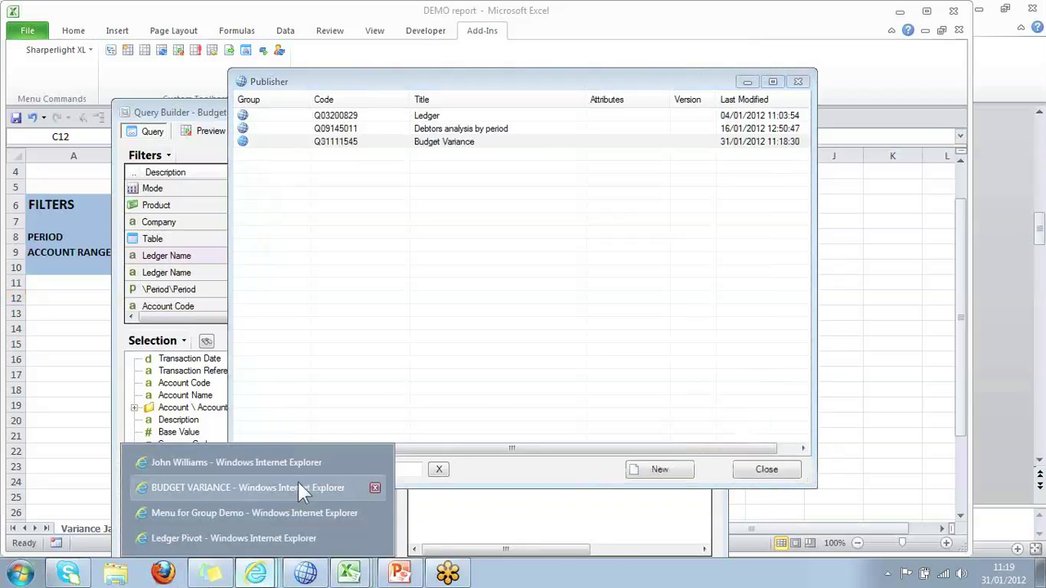
left_click(258, 537)
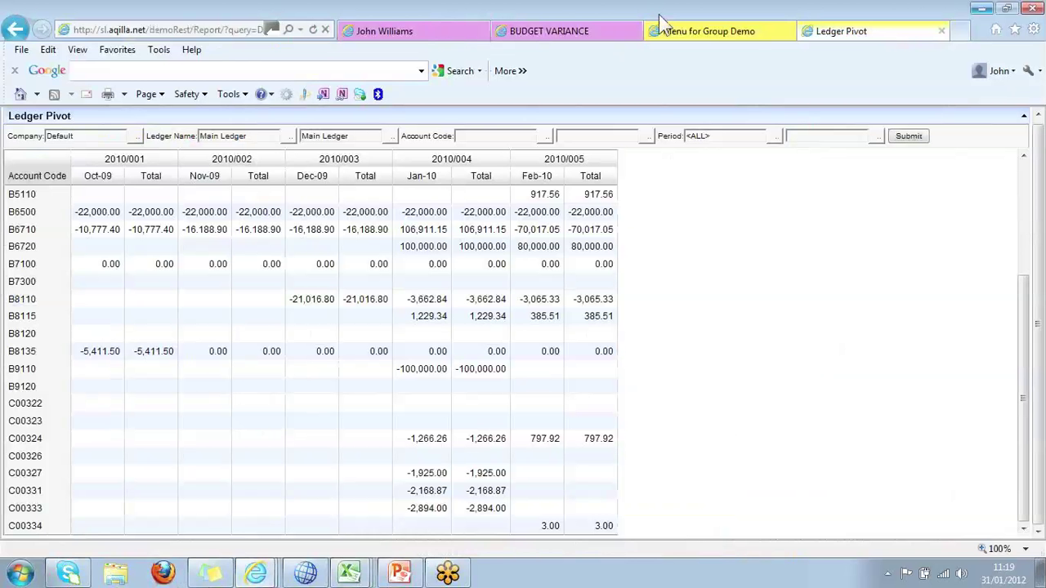
Return to the Published Queries tab, refresh it, and open Budget Variance's table view.
left_click(634, 32)
left_click(410, 37)
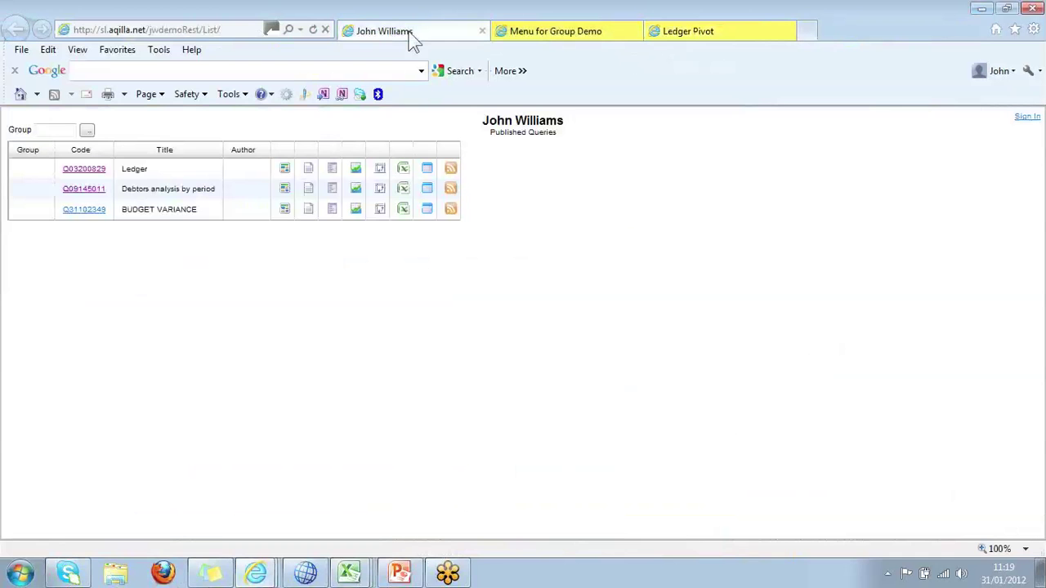
left_click(180, 217)
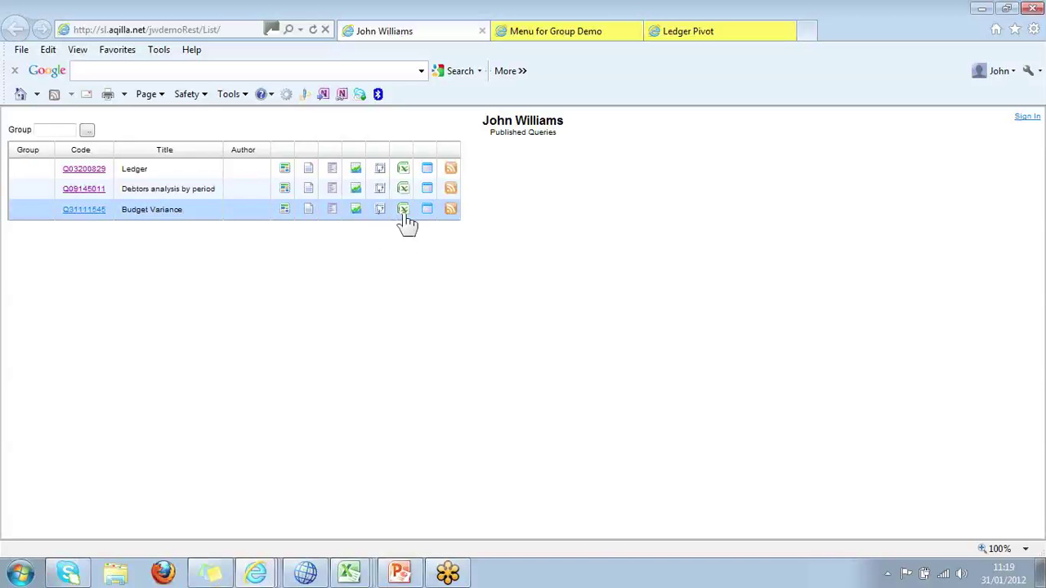
left_click(308, 210)
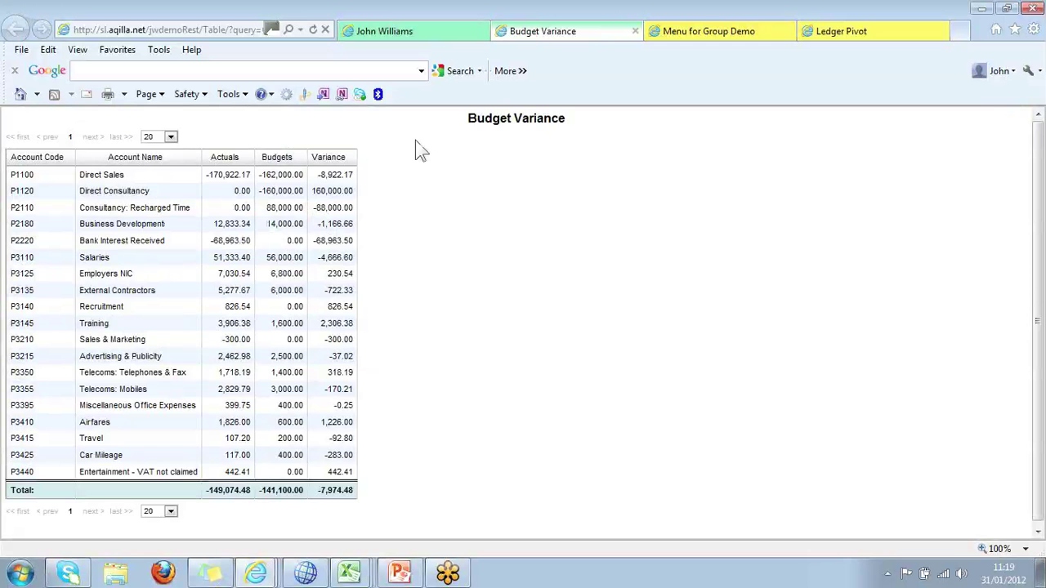
Close the Budget Variance table, run Budget Variance as a filtered report, review the results, and close it.
left_click(635, 31)
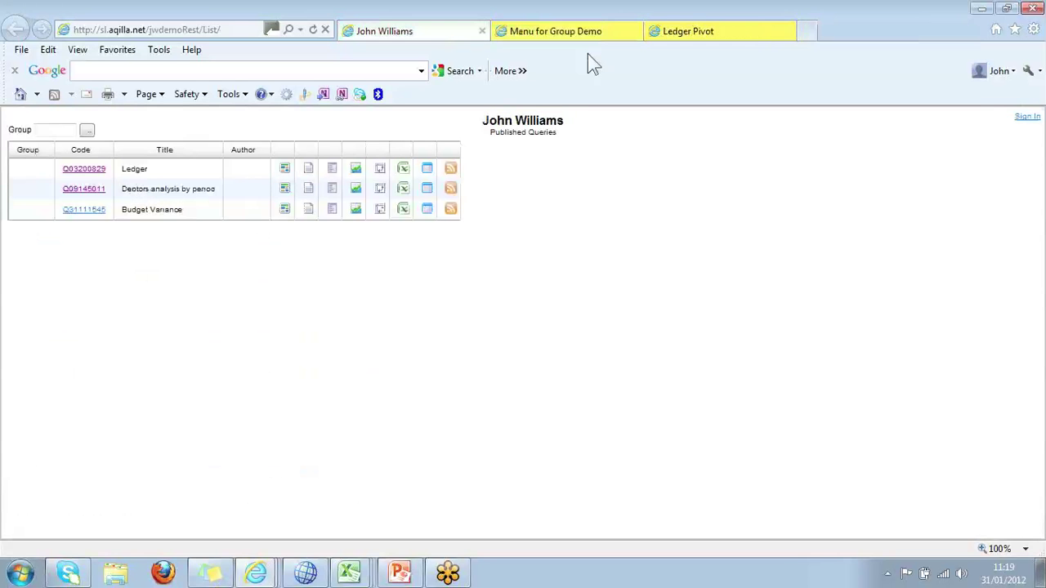
left_click(285, 211)
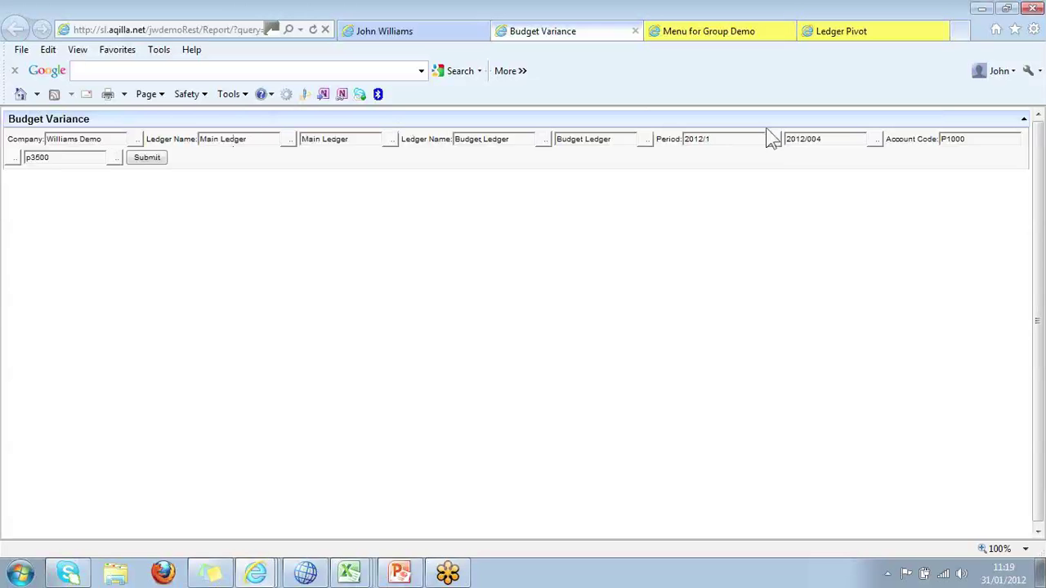
left_click(145, 159)
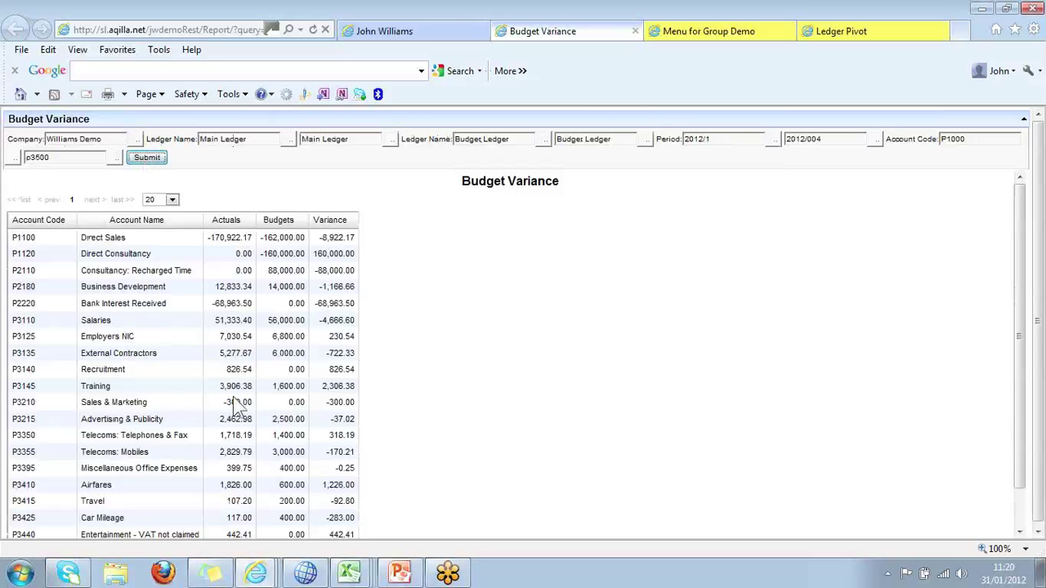
scroll(173, 290, "down", 1)
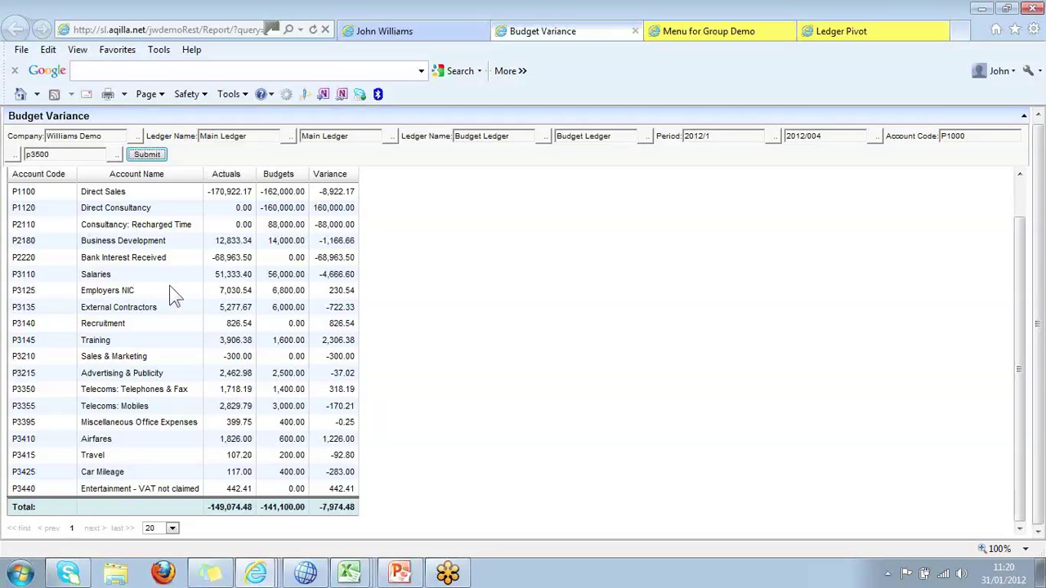
scroll(170, 286, "up", 2)
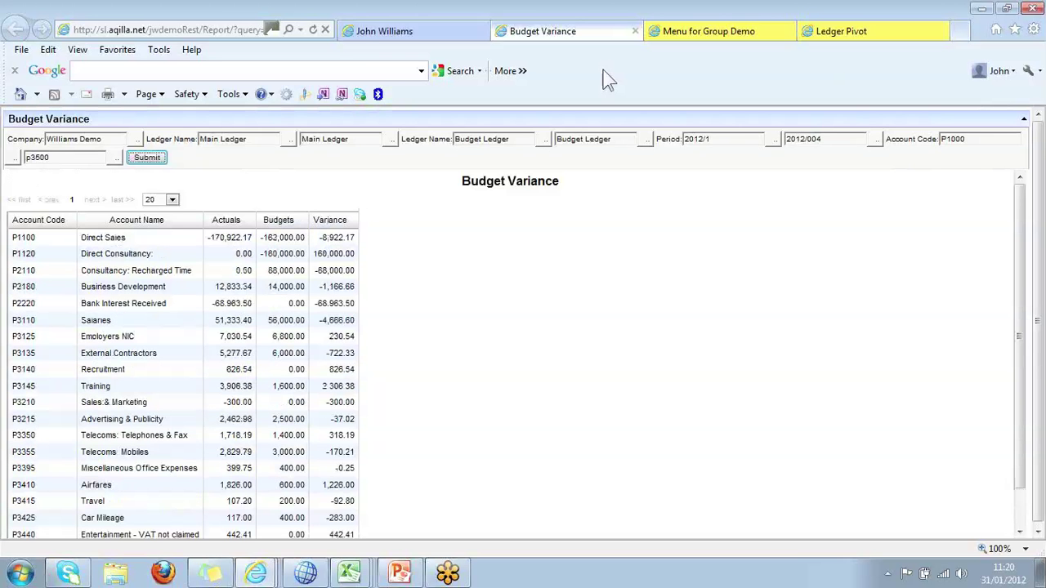
left_click(634, 31)
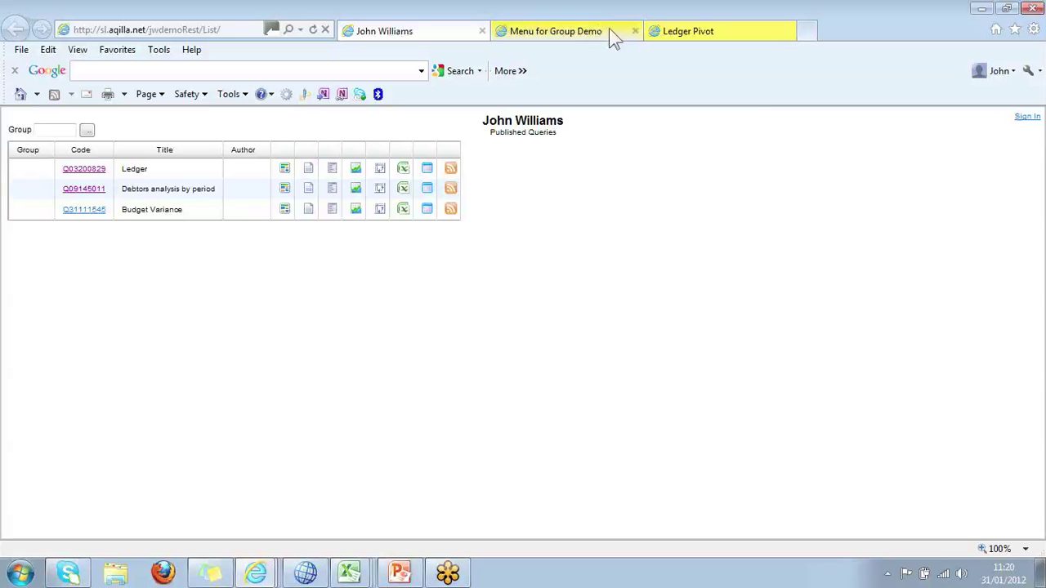
Open the Ledger Pivot report from the Group Demo menu and load its configuration.
left_click(609, 30)
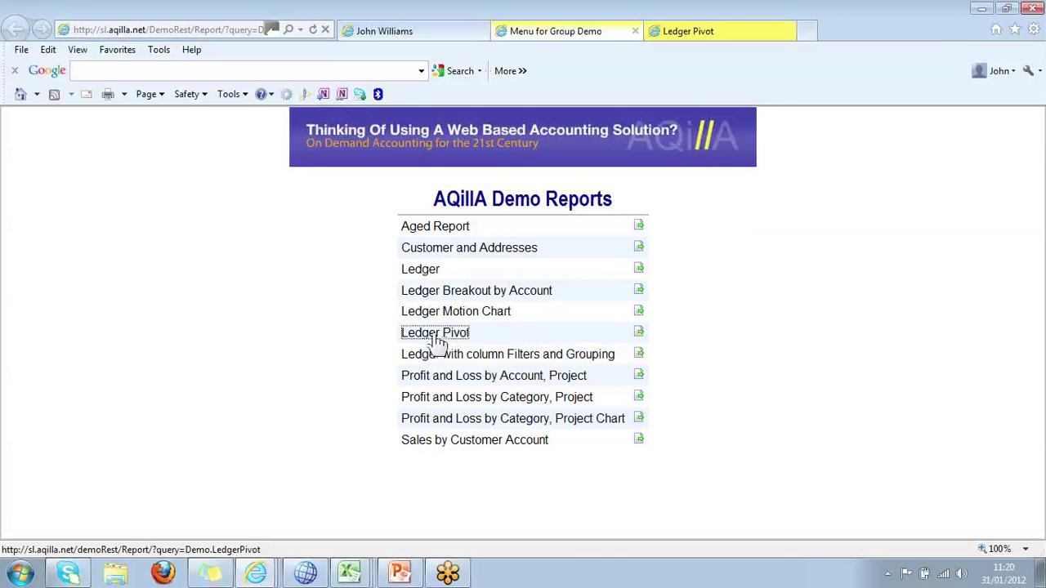
left_click(439, 341)
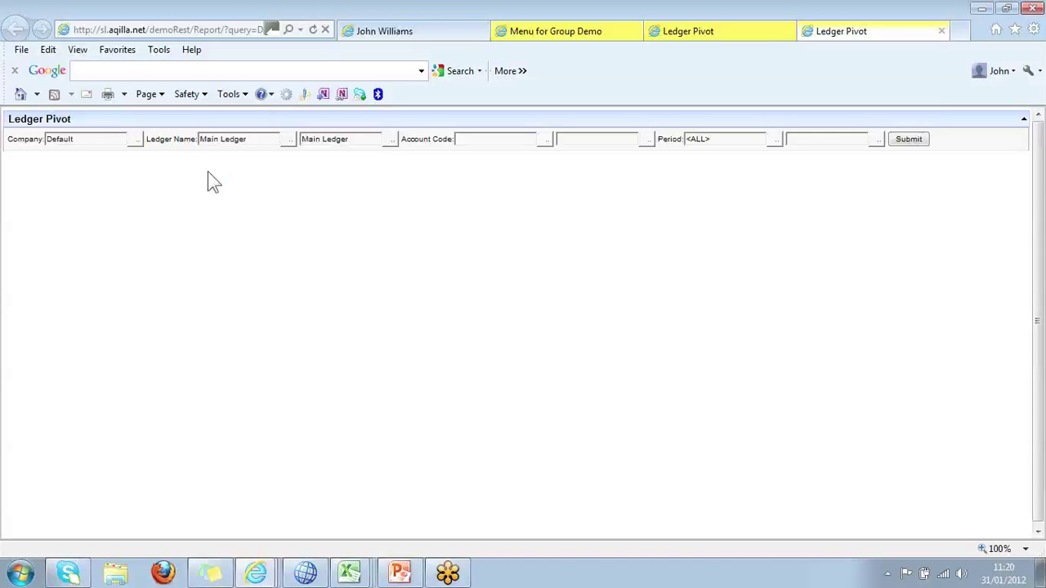
left_click(909, 141)
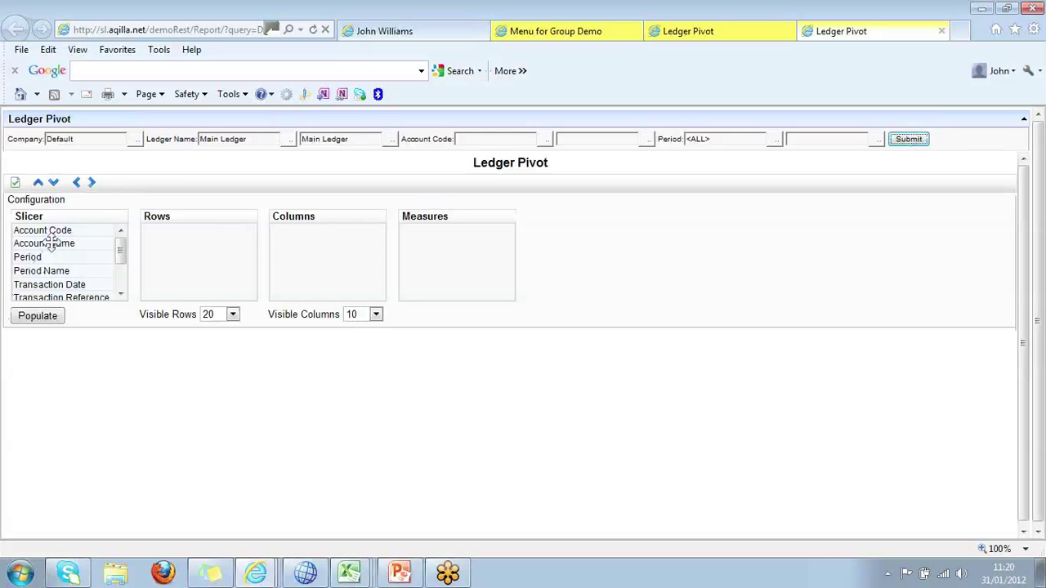
Pivot Account Code on rows, Period and Period Name on columns, and Base Value as the measure, then populate.
left_click_drag(51, 235, 204, 236)
left_click_drag(74, 248, 333, 242)
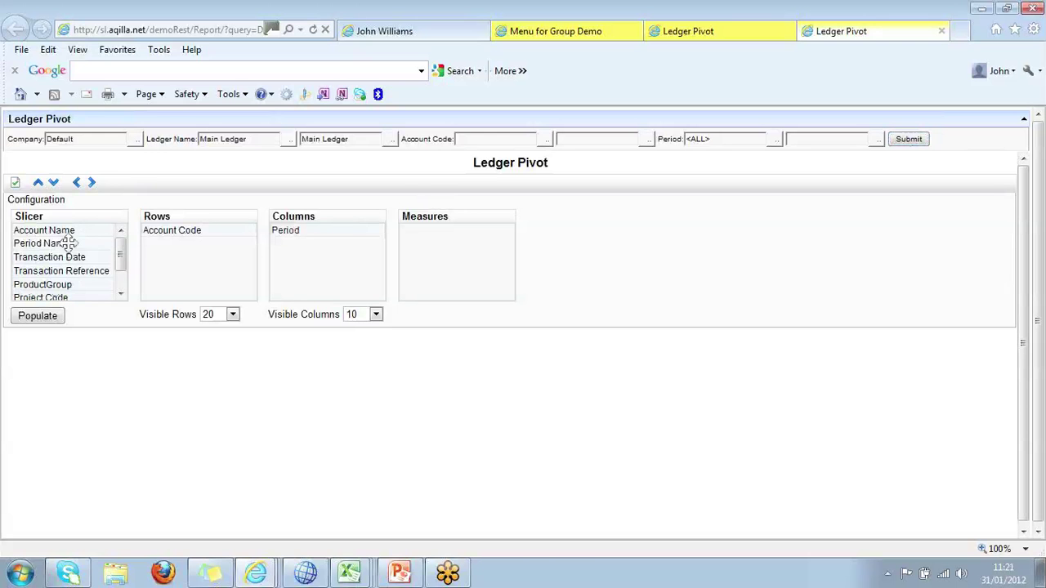
left_click_drag(68, 244, 337, 247)
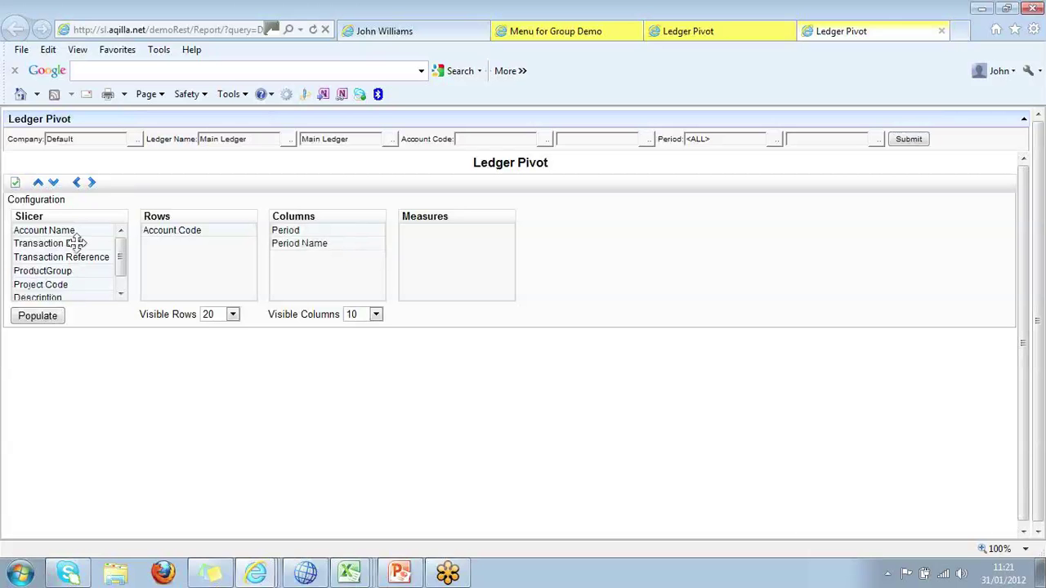
left_click(122, 293)
left_click_drag(82, 292, 475, 243)
left_click(38, 315)
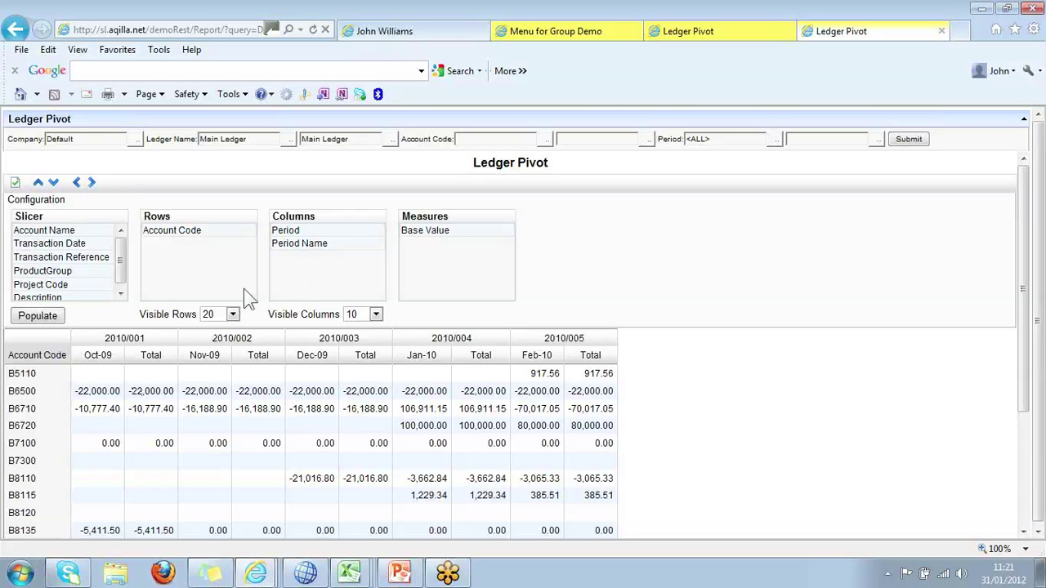
left_click(789, 28)
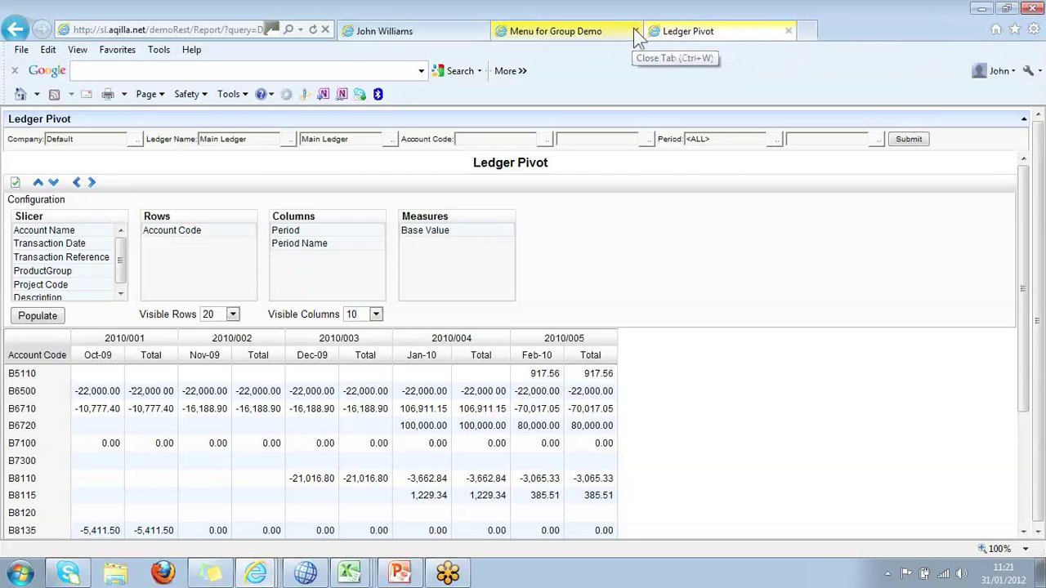
Close the demo reports page and switch to the DEMO SAMPLES workbook via Excel's recent list.
left_click(633, 31)
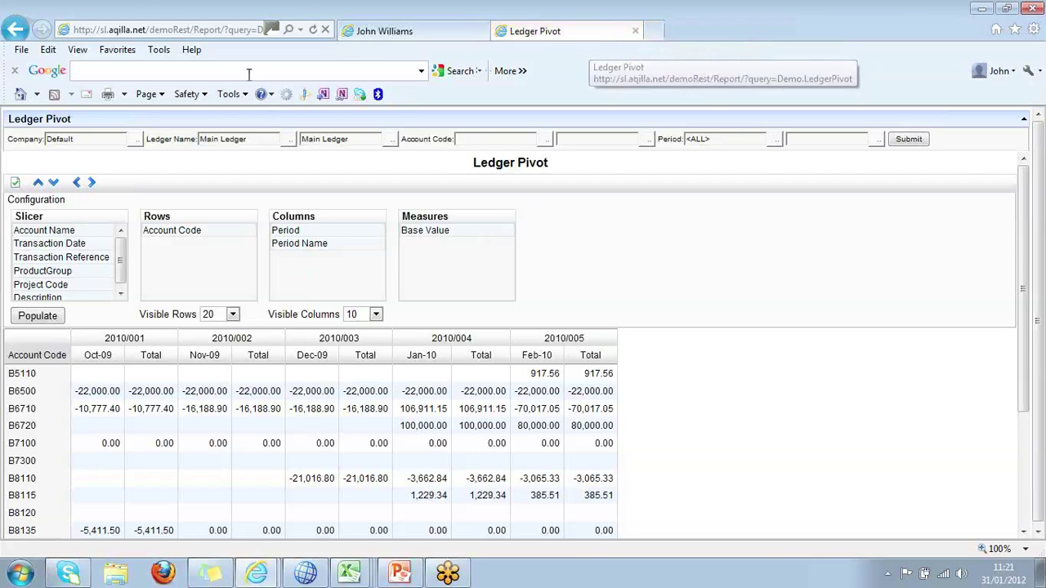
right_click(350, 572)
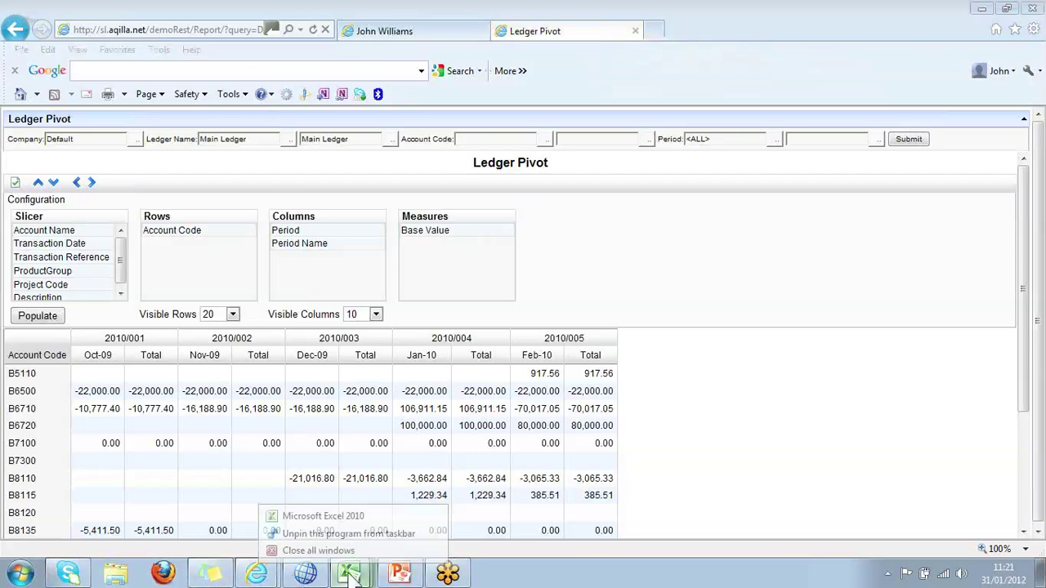
left_click(368, 320)
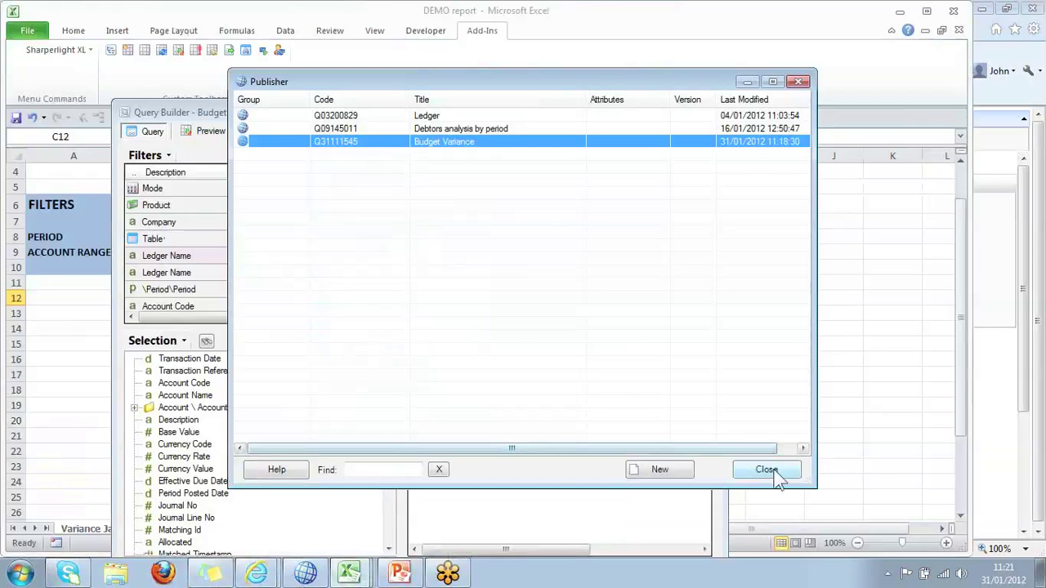
Close the Publisher and Budget Variance Query Builder windows and maximize Excel.
left_click(768, 472)
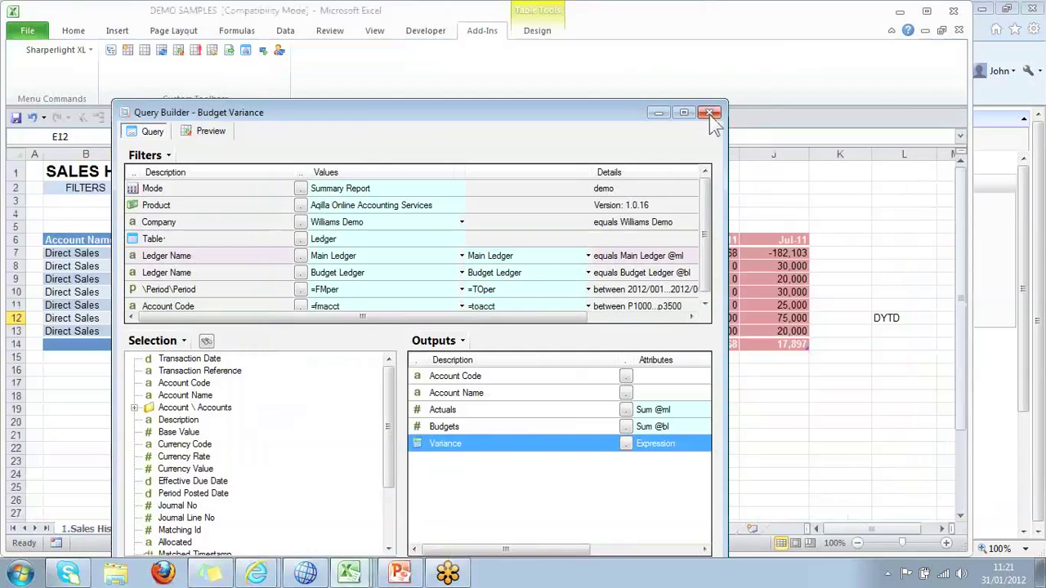
left_click(711, 113)
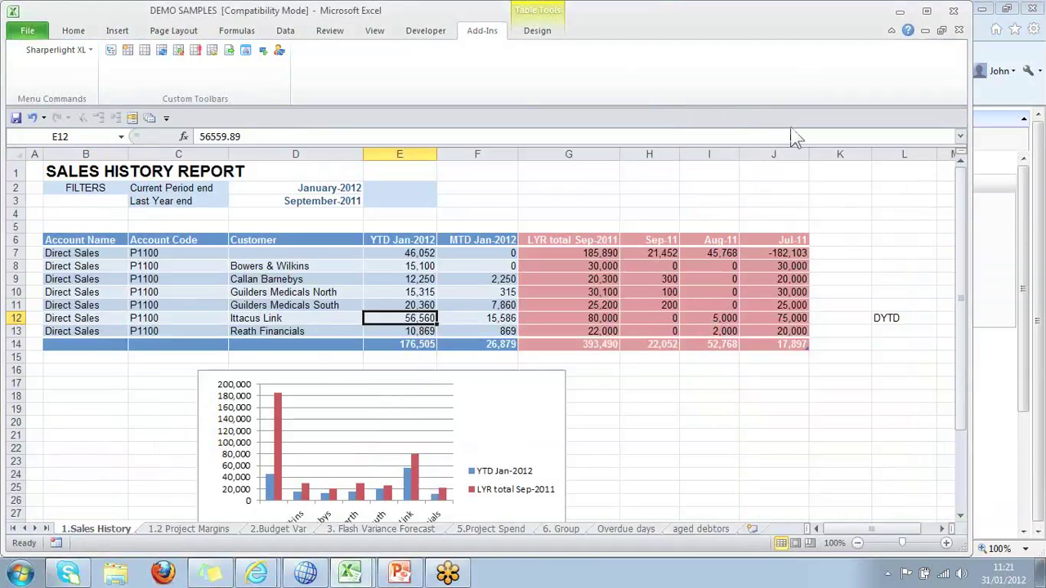
left_click(927, 12)
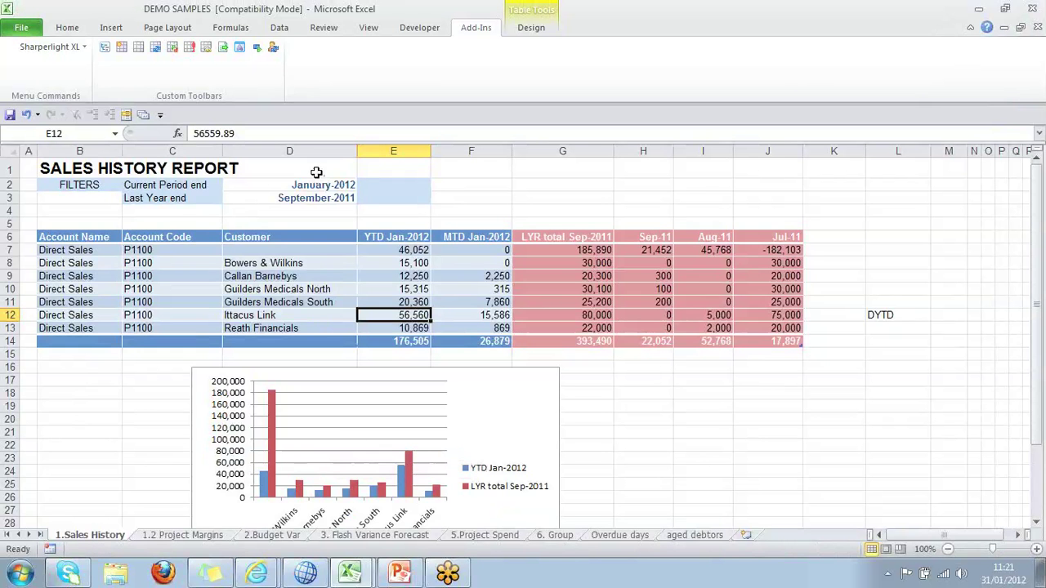
Enter dec12 as the current period end in D2, then check Ittacus Link's year-to-date value.
left_click(317, 187)
left_click(315, 198)
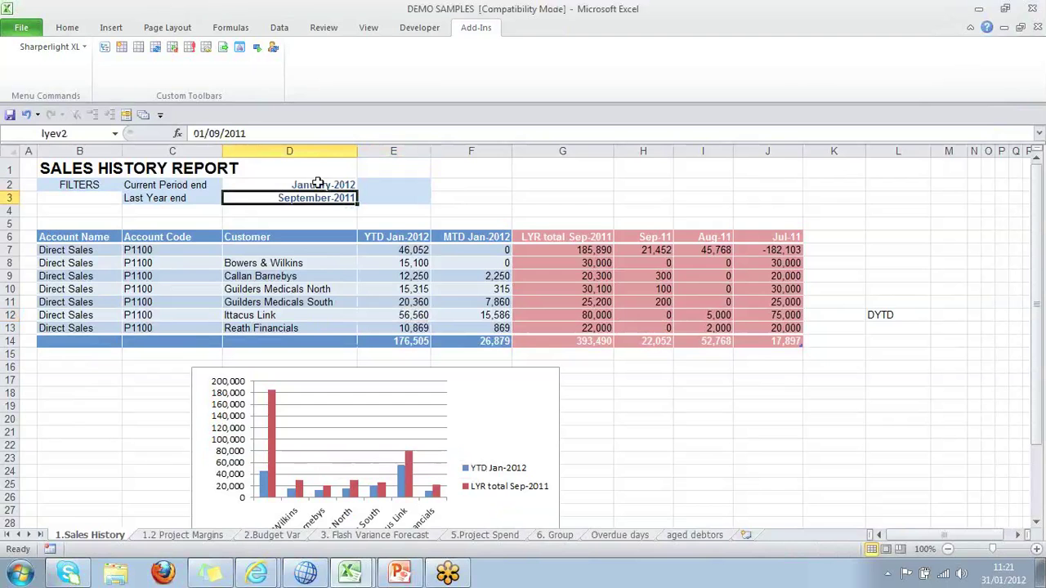
left_click(317, 184)
type("dec12")
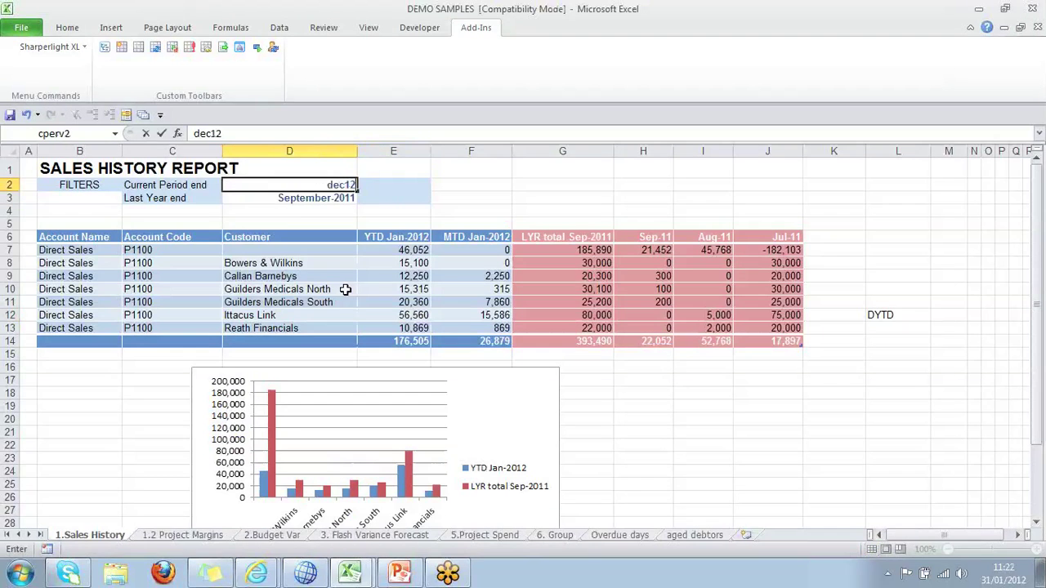
key("Return")
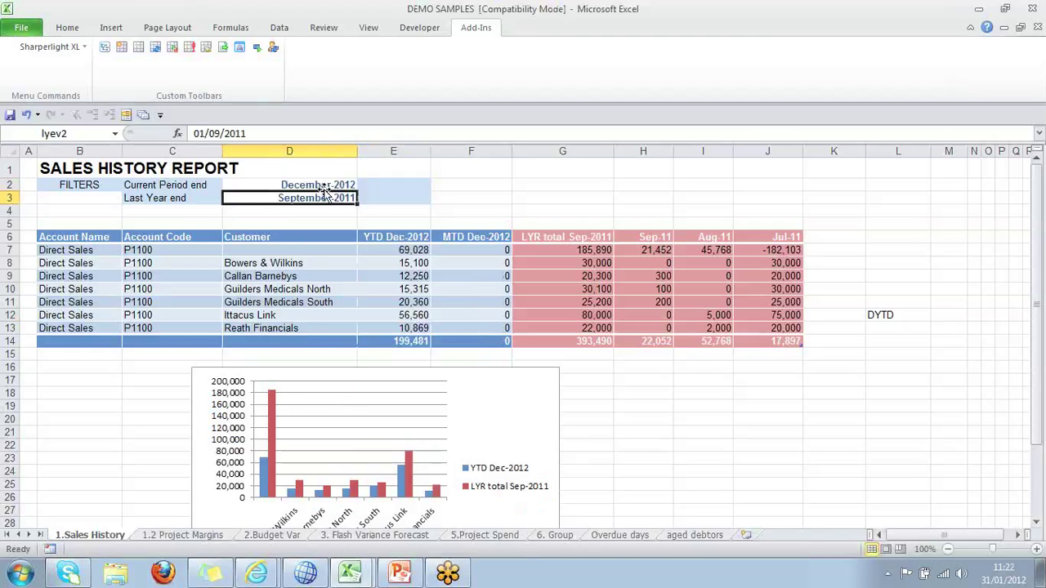
left_click(405, 318)
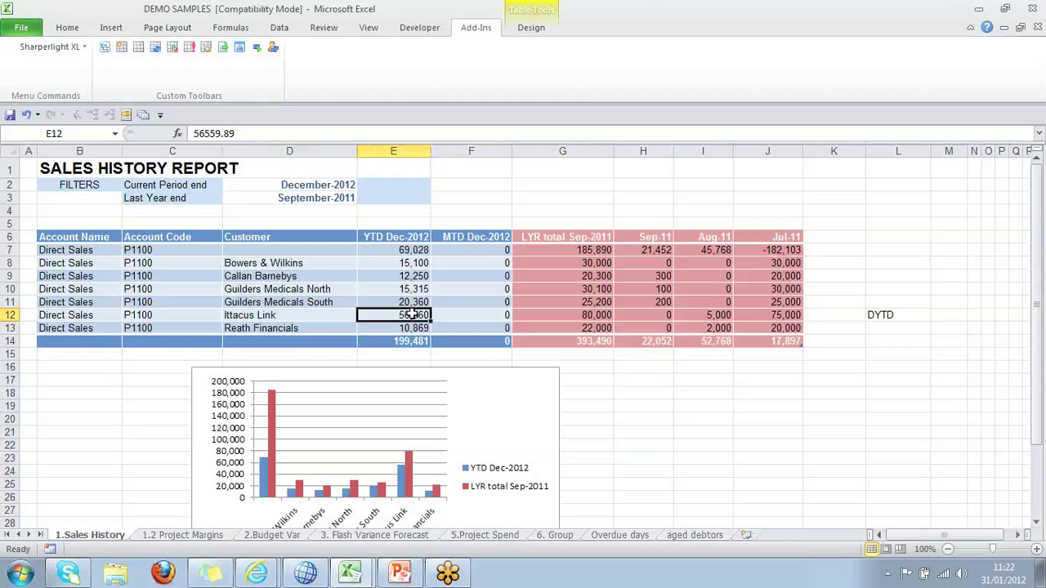
right_click(416, 322)
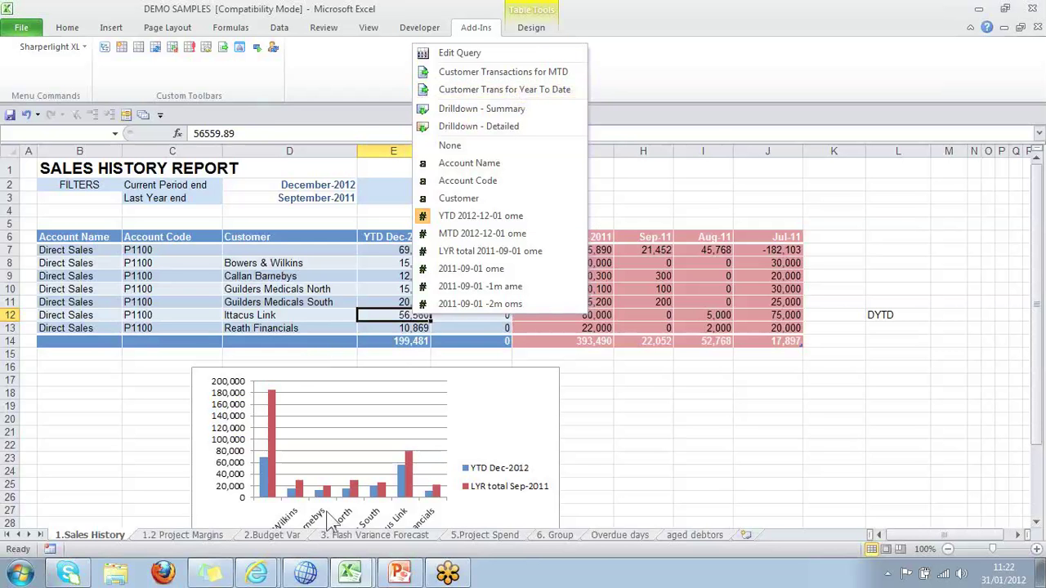
left_click(527, 85)
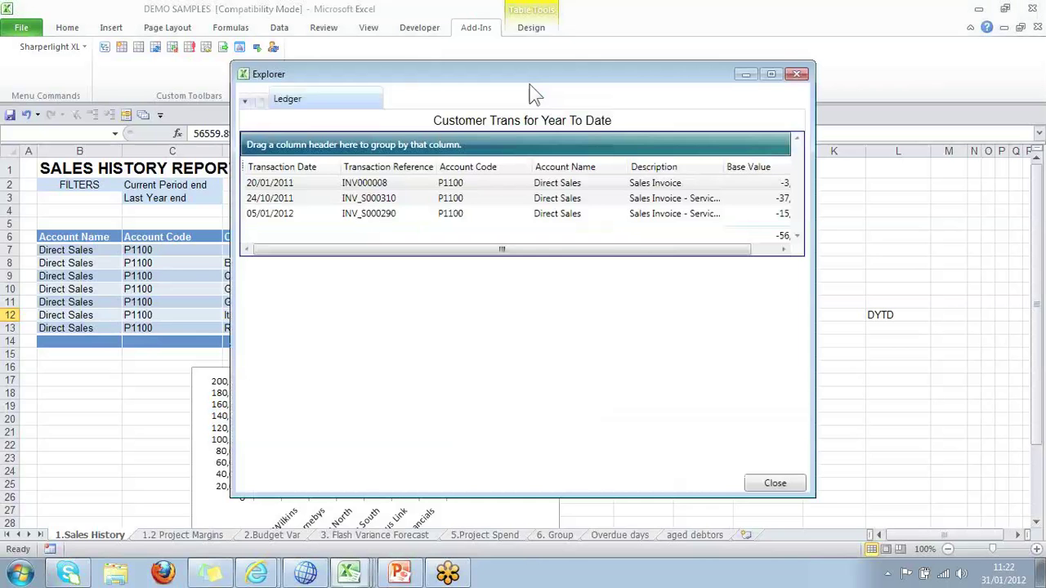
left_click_drag(631, 249, 722, 262)
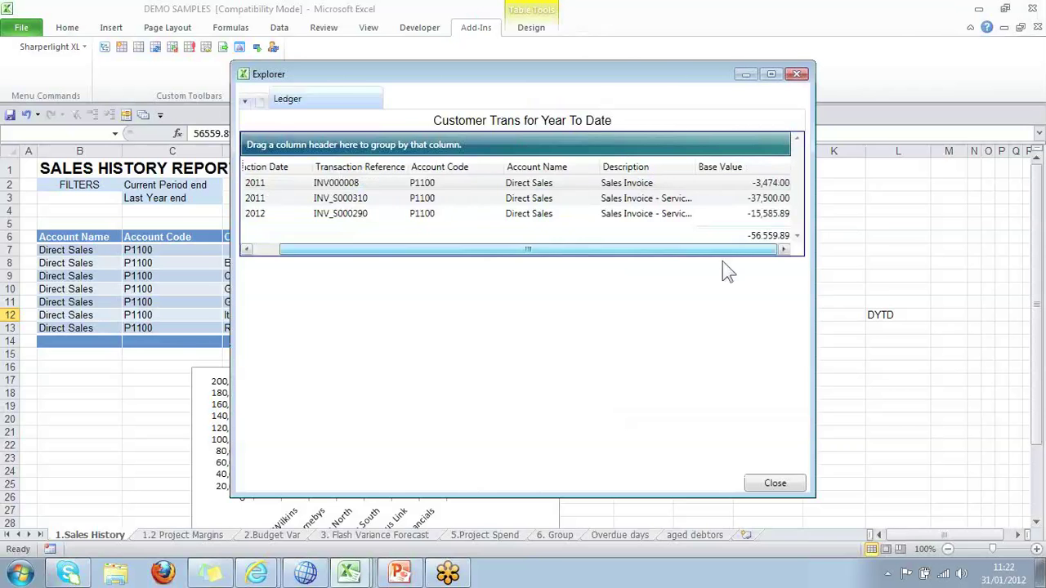
left_click_drag(622, 71, 815, 77)
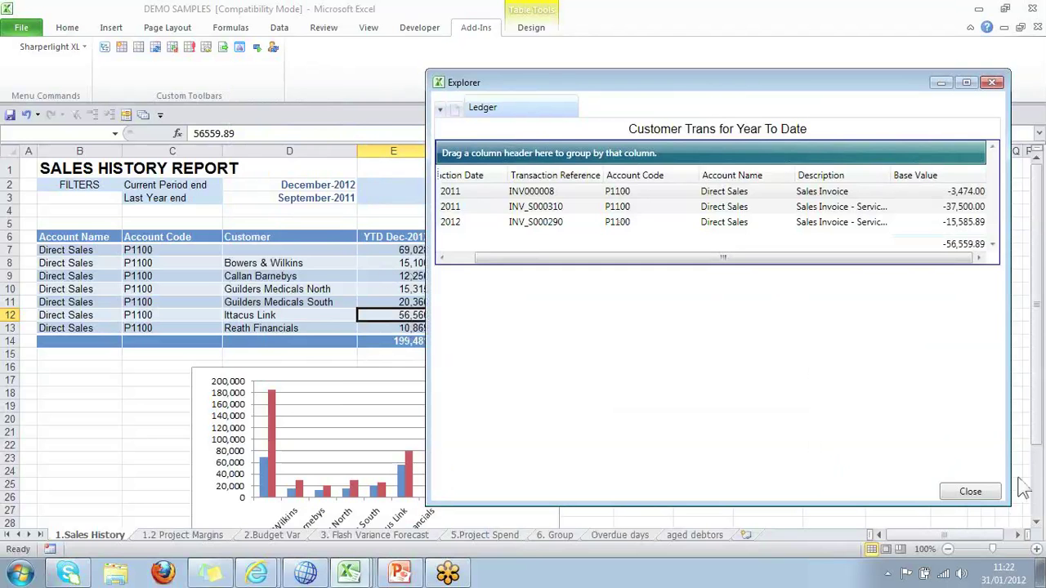
left_click(984, 496)
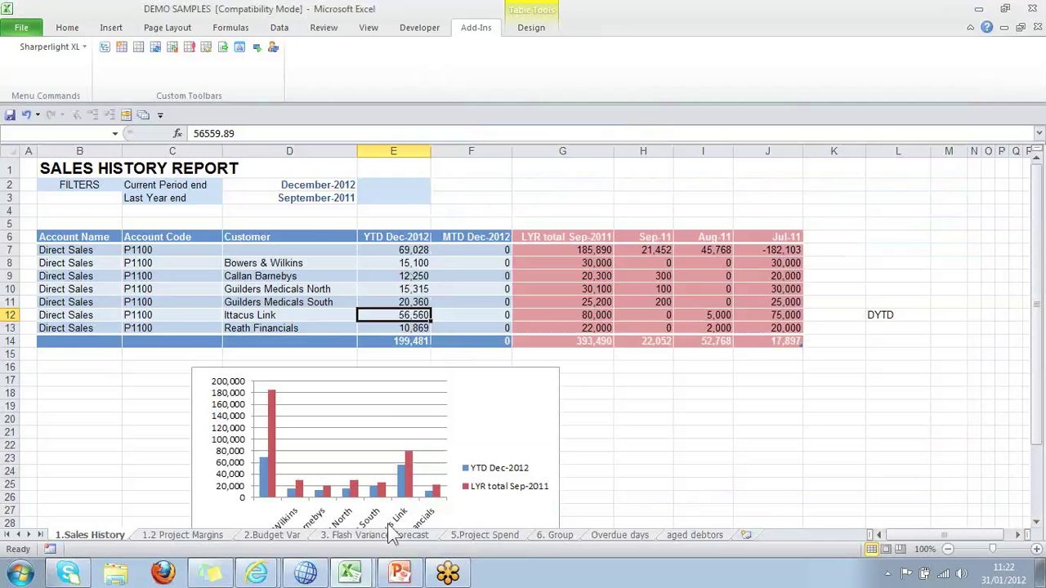
Review the 1.2 Project Margins sheet's project names B8:B19 and filters, then switch to 2.Budget Var.
left_click(183, 535)
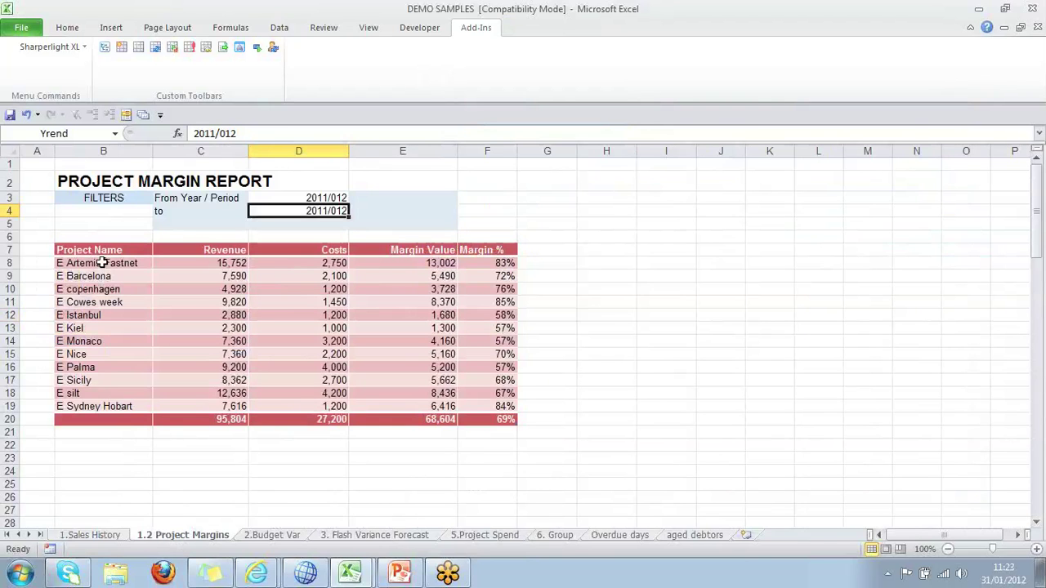
left_click(101, 263)
left_click_drag(101, 263, 122, 407)
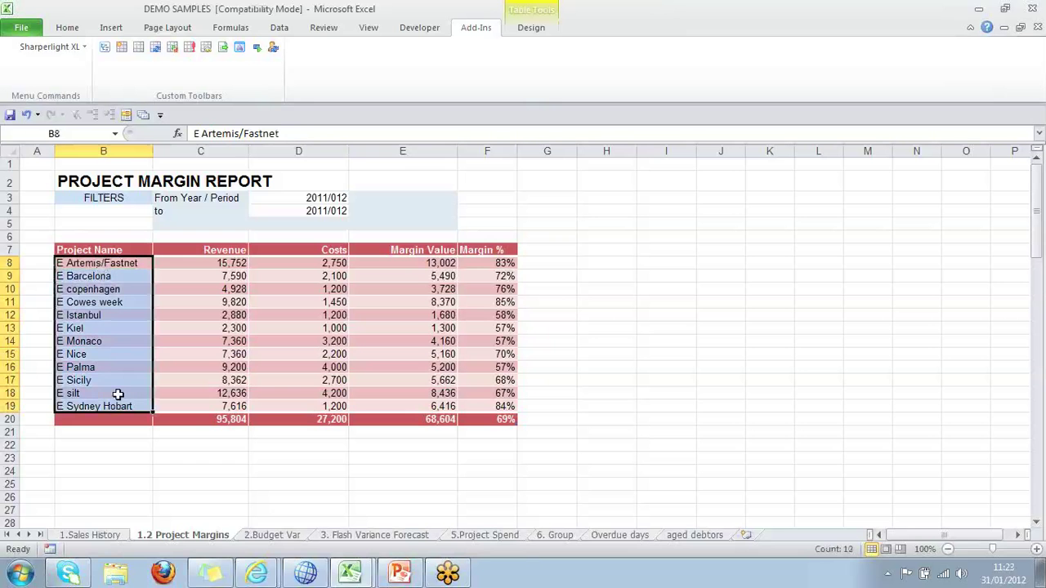
left_click(333, 196)
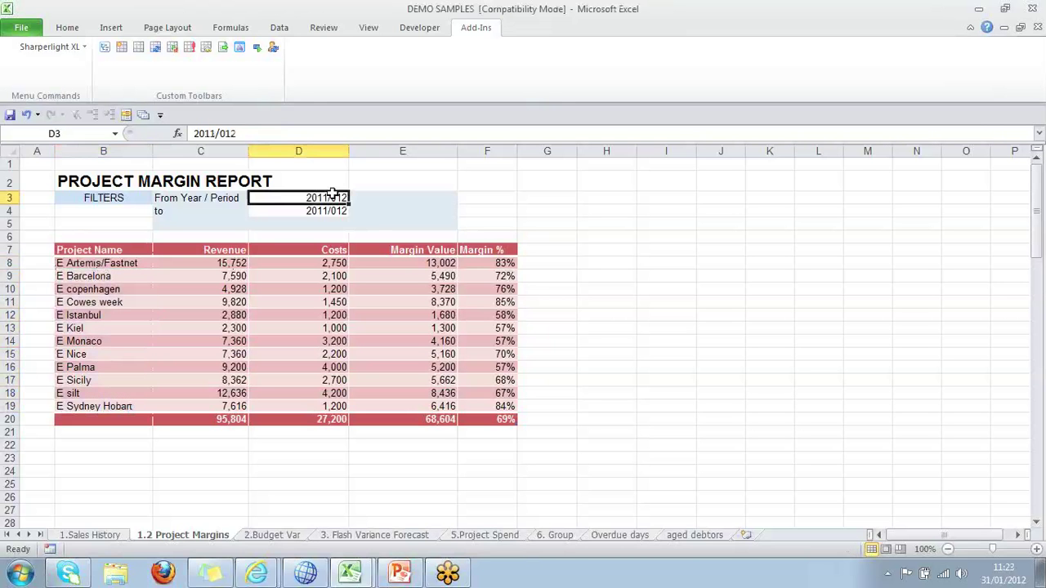
left_click(222, 249)
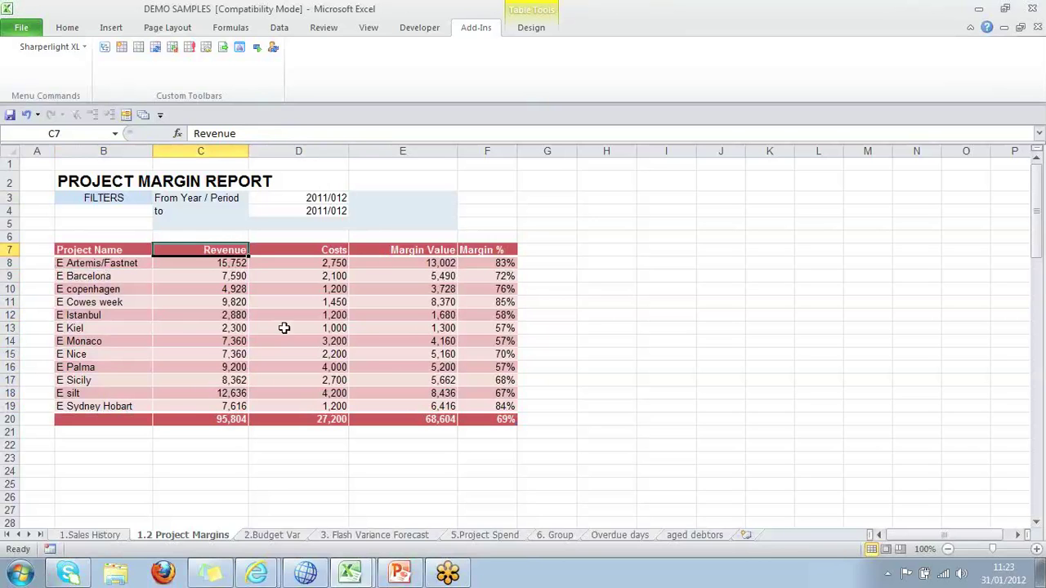
left_click(274, 535)
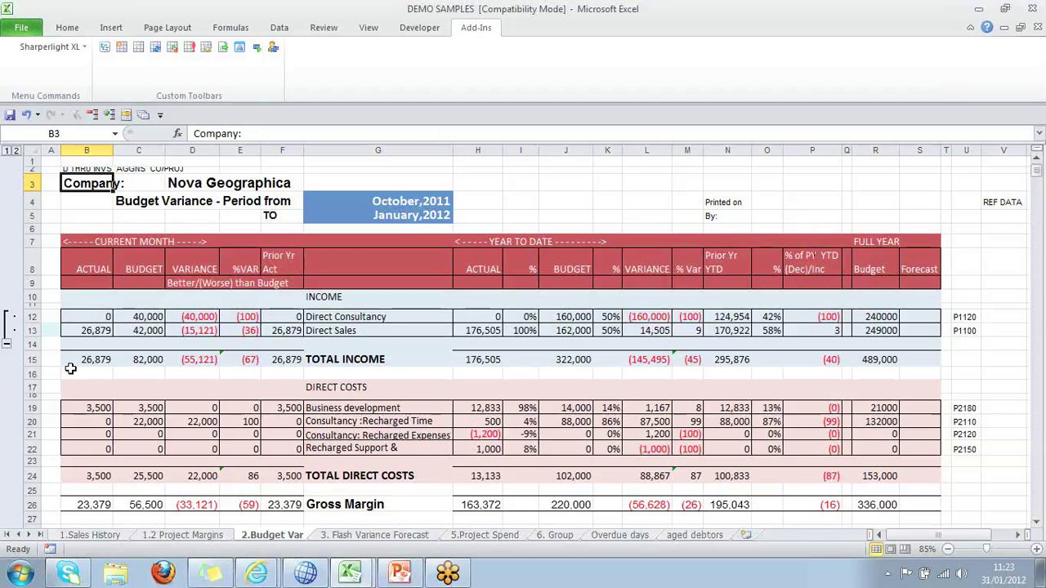
Drill down on Direct Sales' current-month actual in B13 via Sharperlight XL to list its Invoices.
left_click(76, 329)
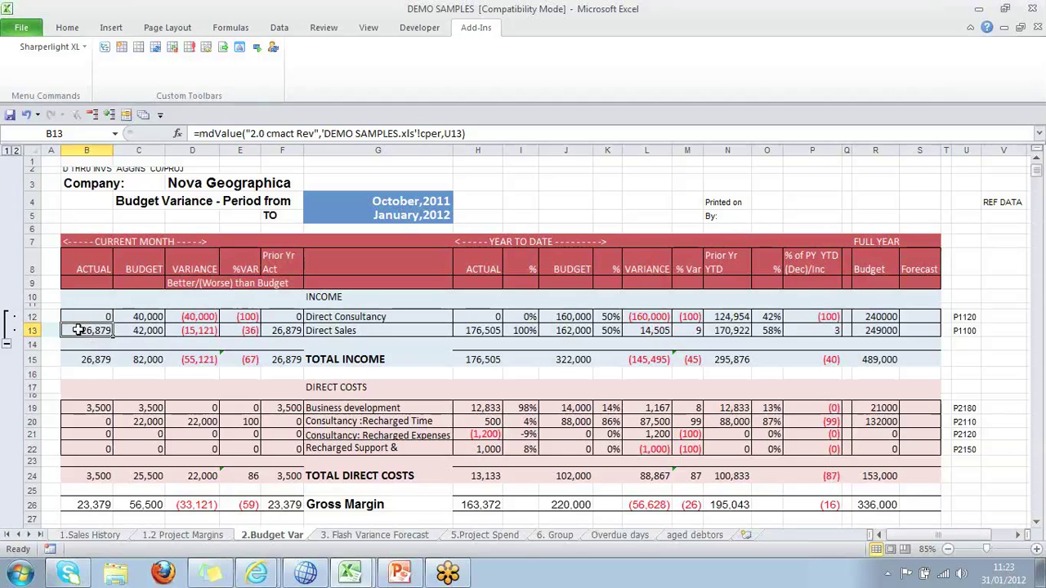
right_click(80, 333)
mouse_move(119, 323)
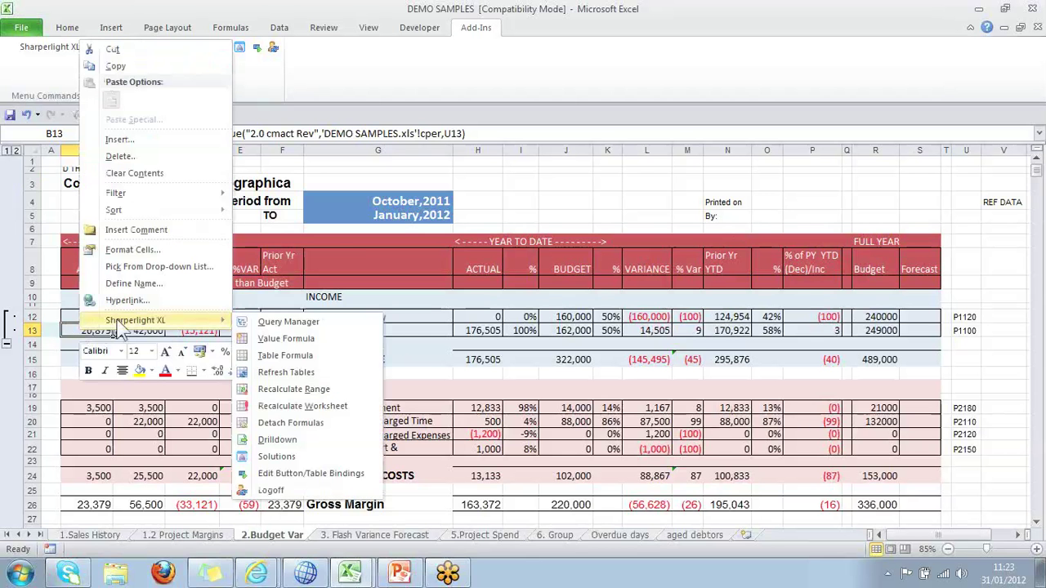
left_click(303, 439)
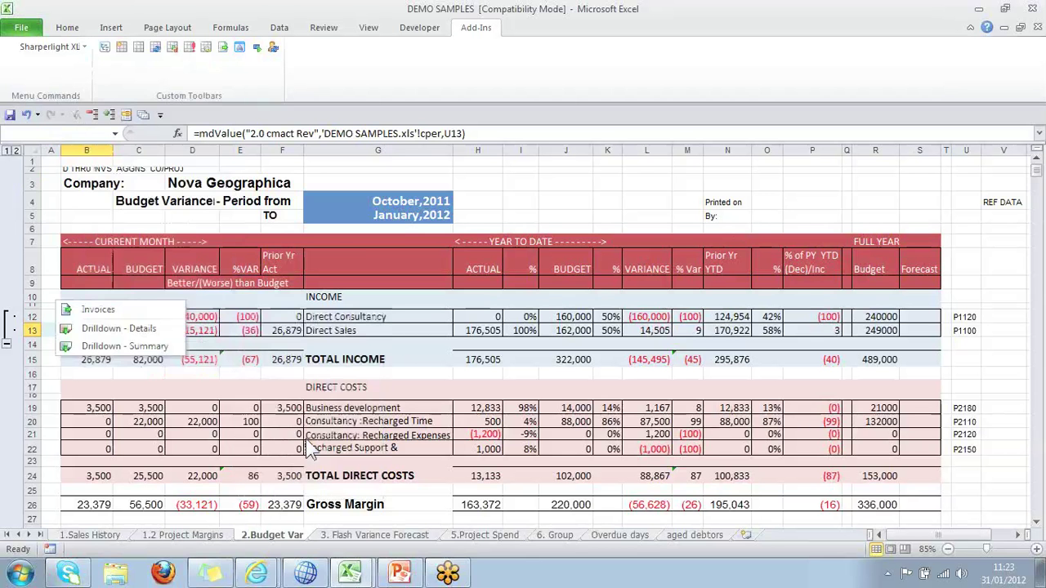
left_click(100, 308)
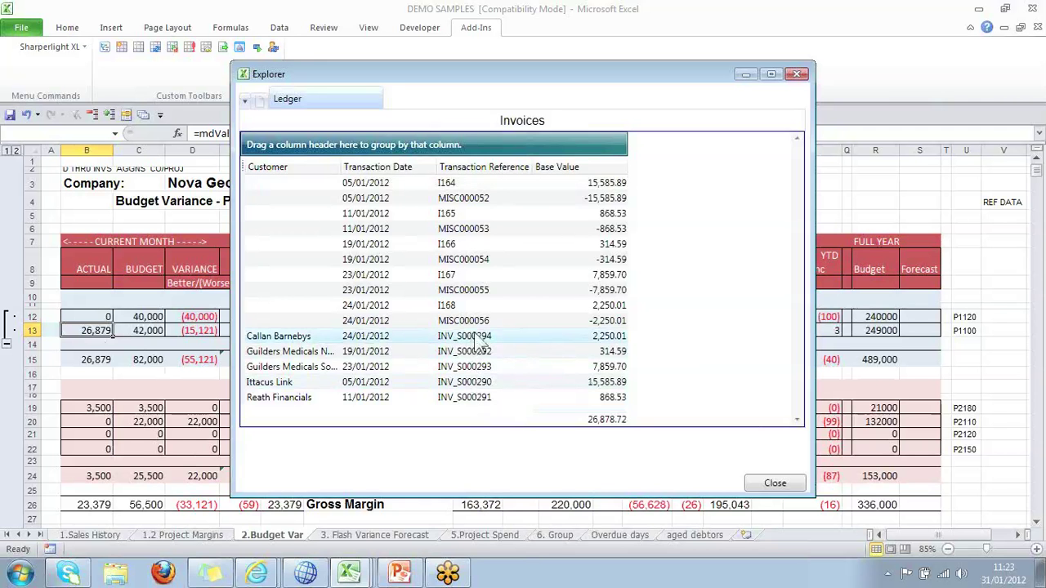
Summarise one invoice by Description, return to the Ledger listing, and close the invoice explorer.
right_click(478, 336)
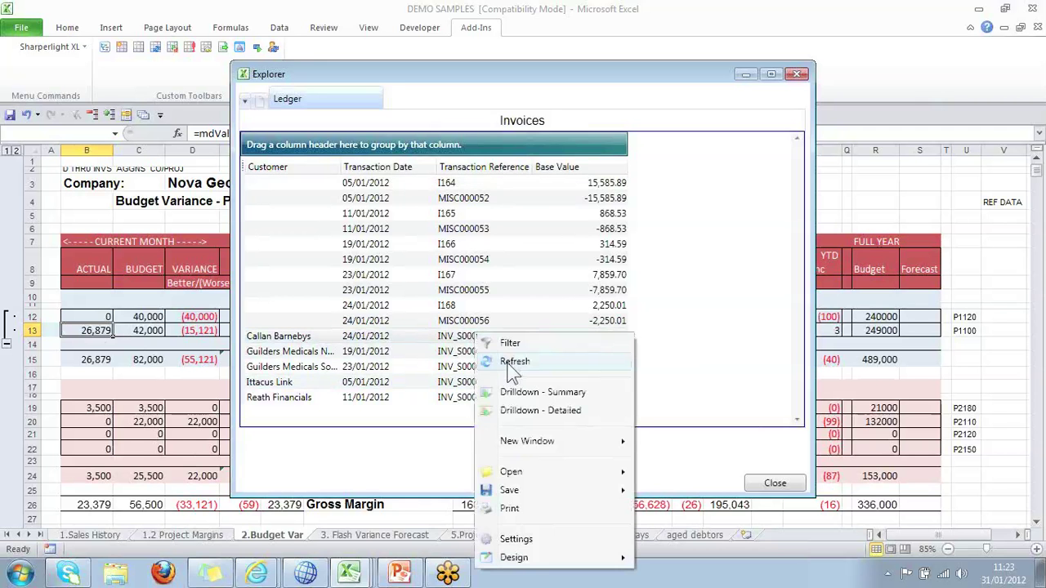
left_click(566, 394)
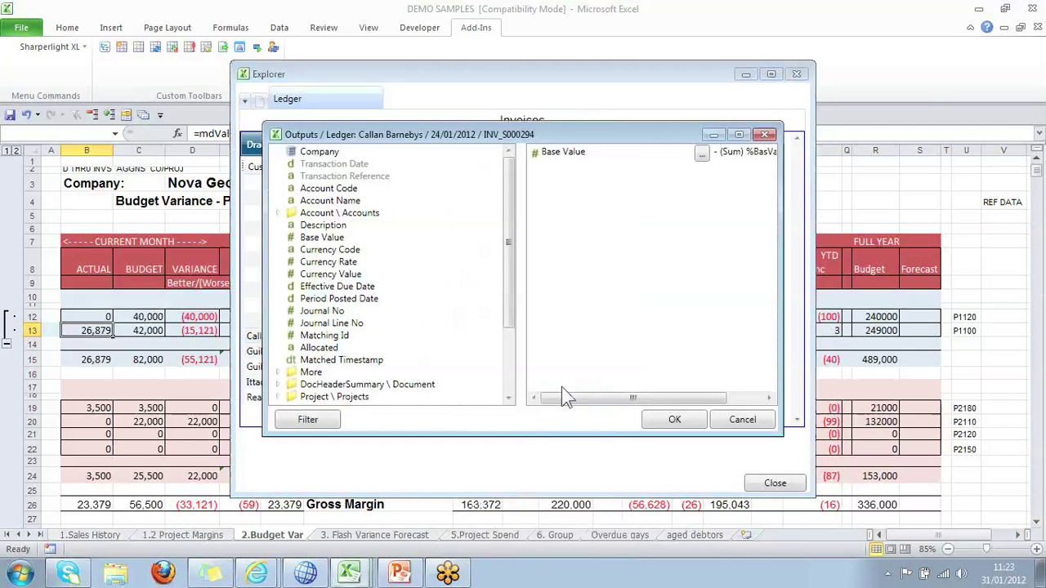
double_click(343, 229)
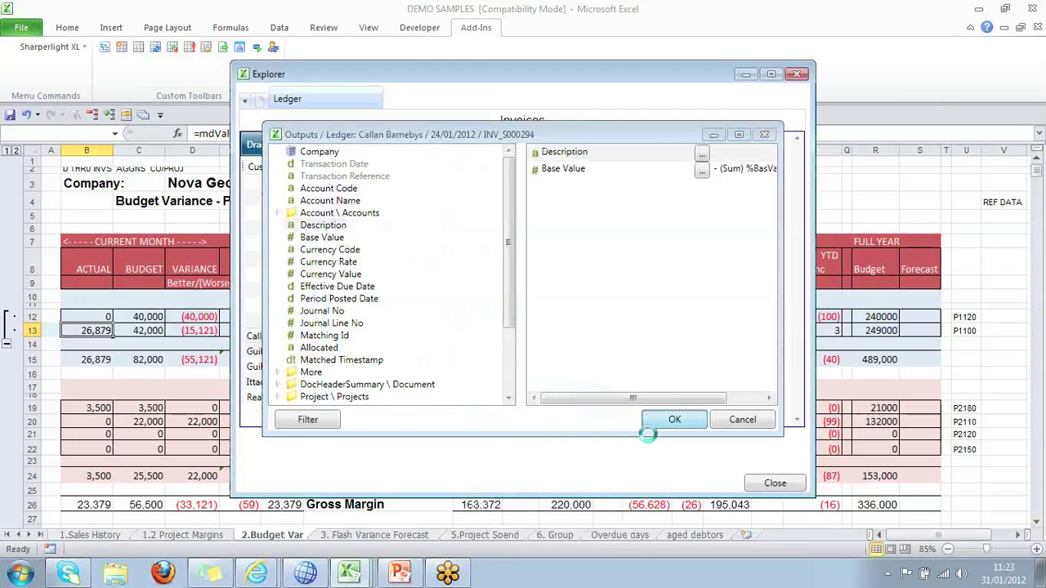
left_click(674, 419)
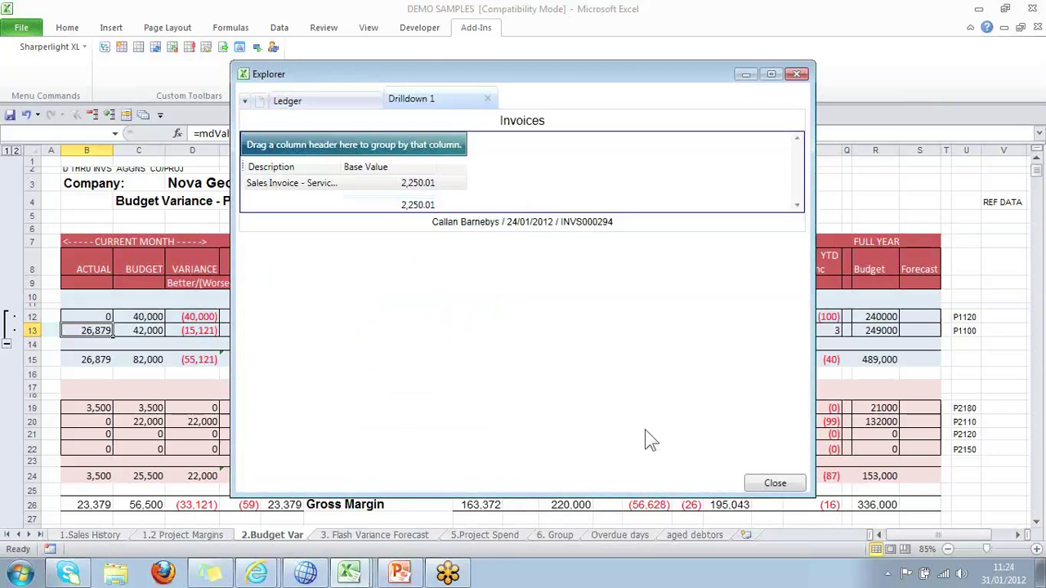
left_click(327, 96)
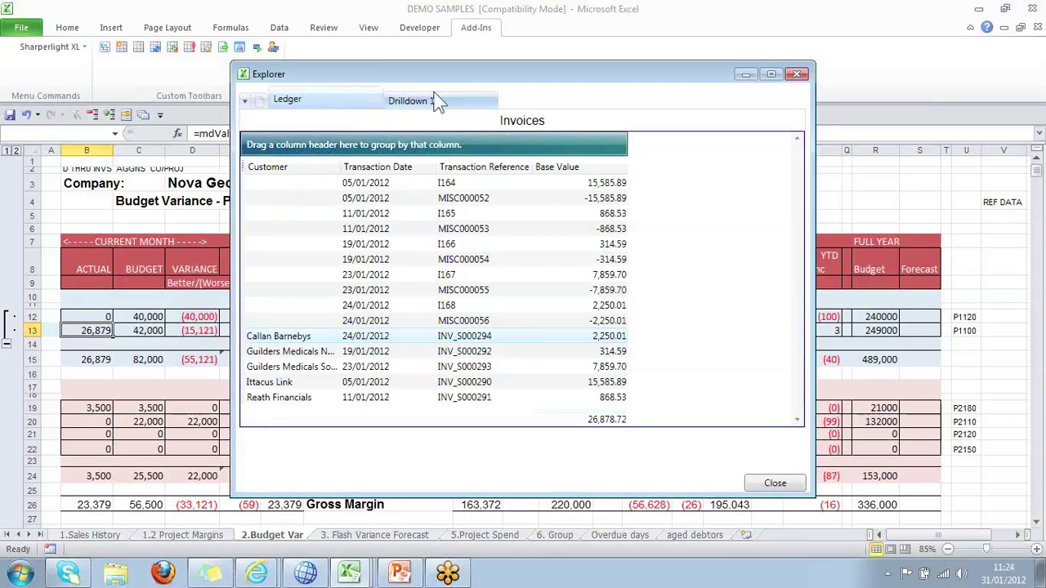
left_click(796, 75)
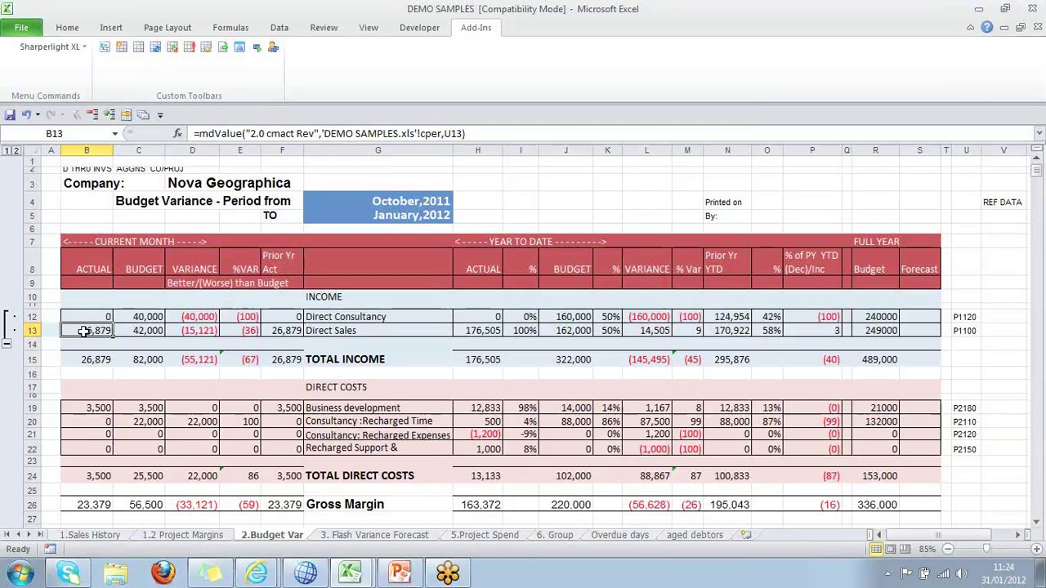
double_click(84, 331)
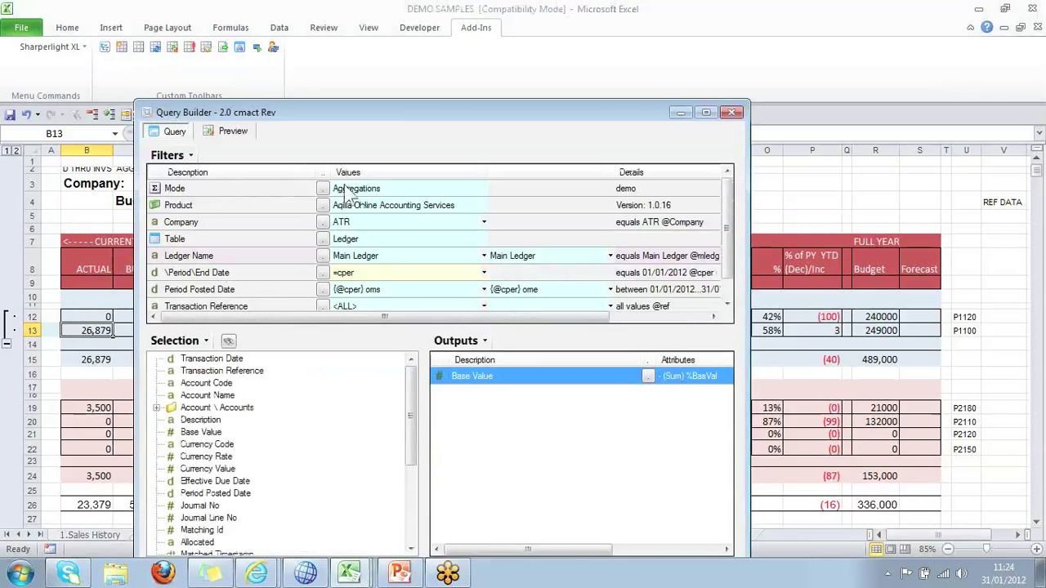
left_click(323, 188)
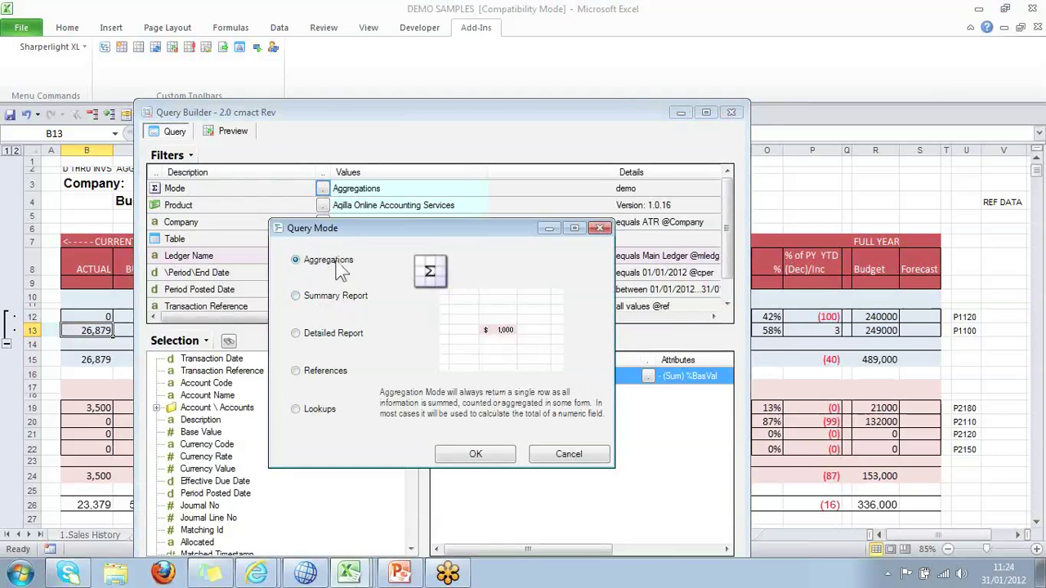
left_click(601, 456)
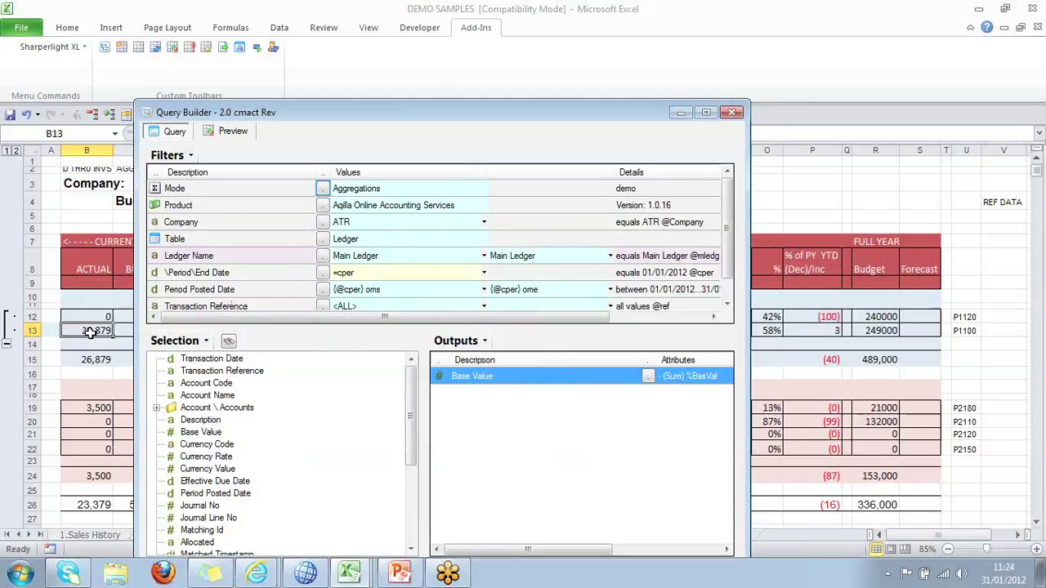
left_click(733, 113)
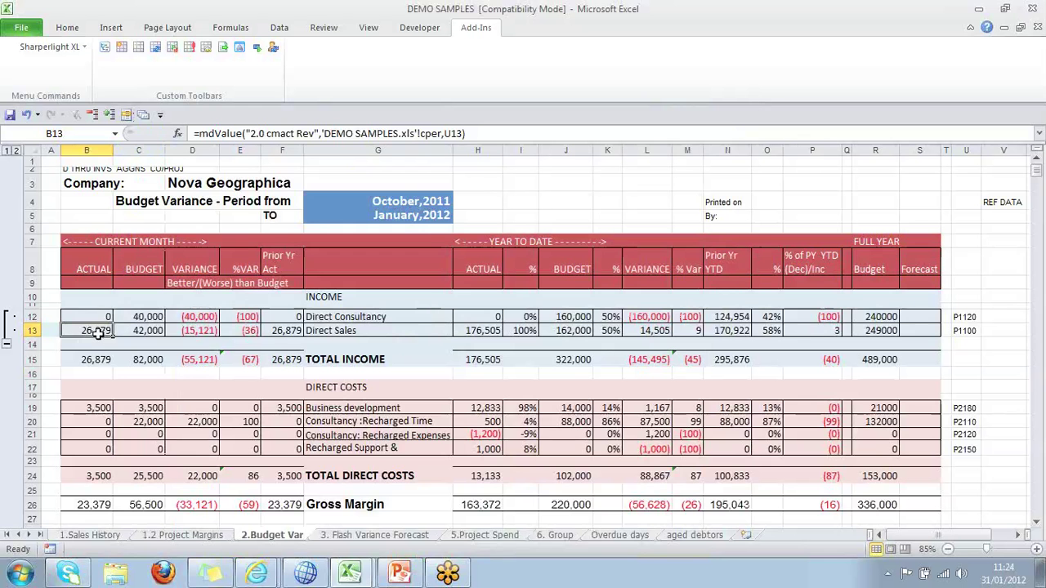
Inspect the Direct Sales formula in B13 and the account codes in column U, then open 1.2 Project Margins.
double_click(106, 330)
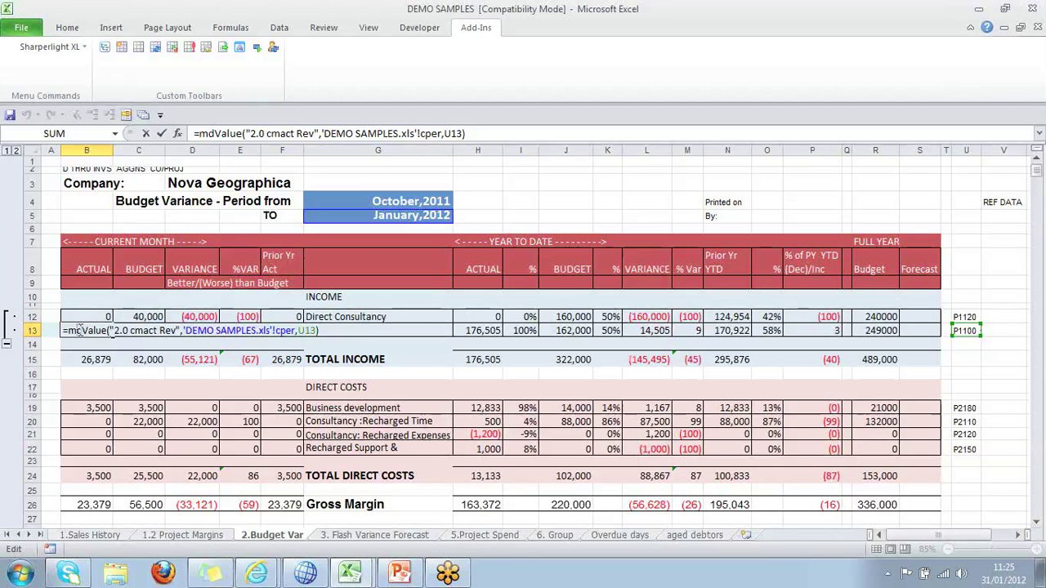
key("ctrl+Return")
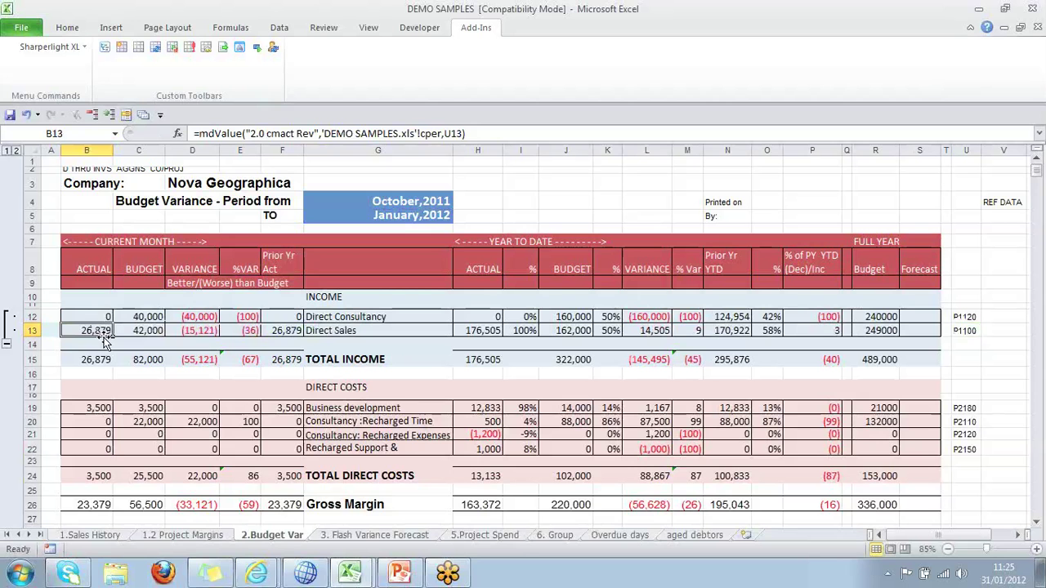
left_click(968, 330)
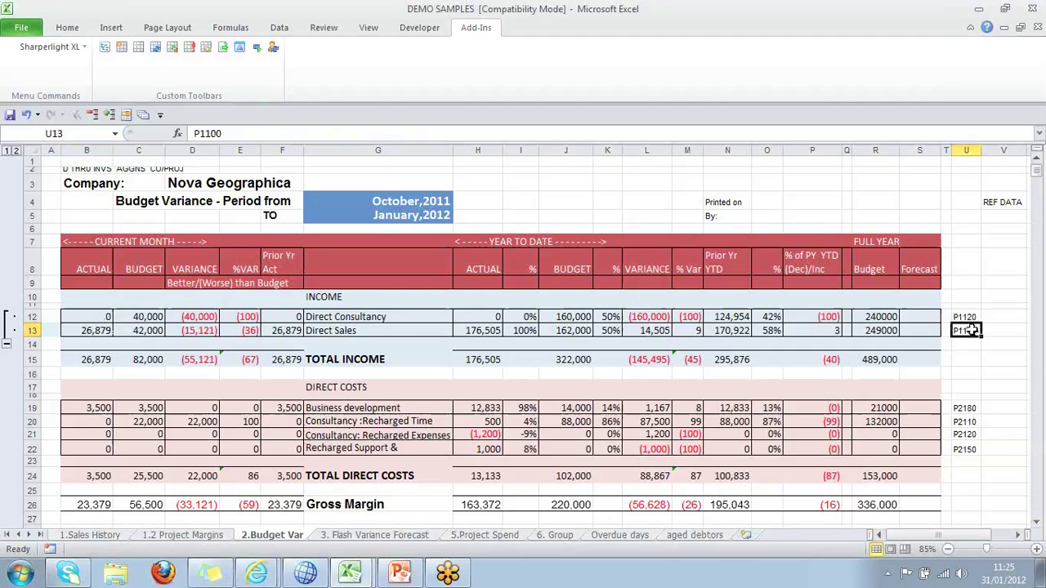
left_click(969, 408)
left_click(969, 422)
left_click(969, 434)
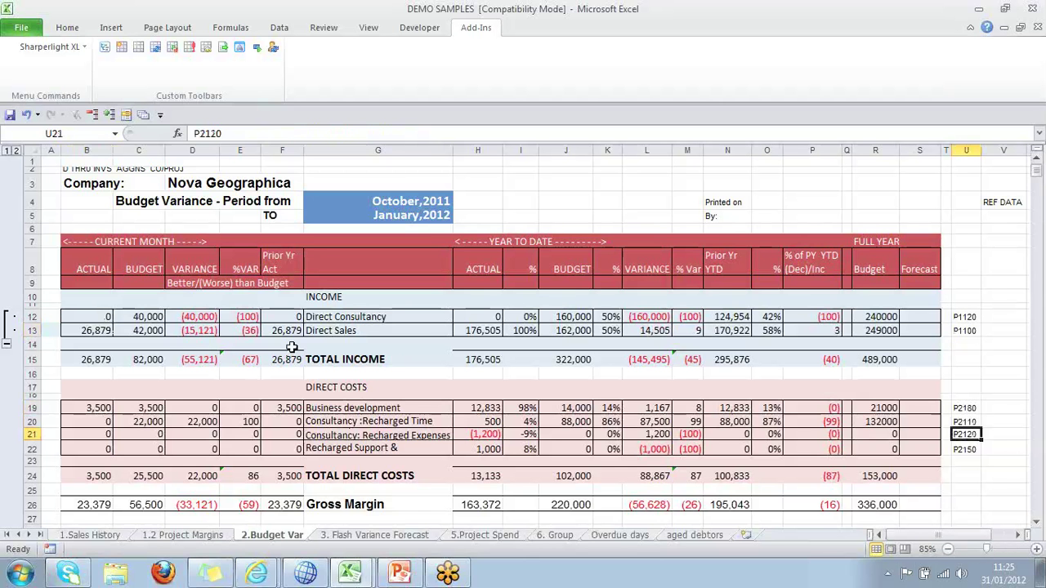
left_click(94, 329)
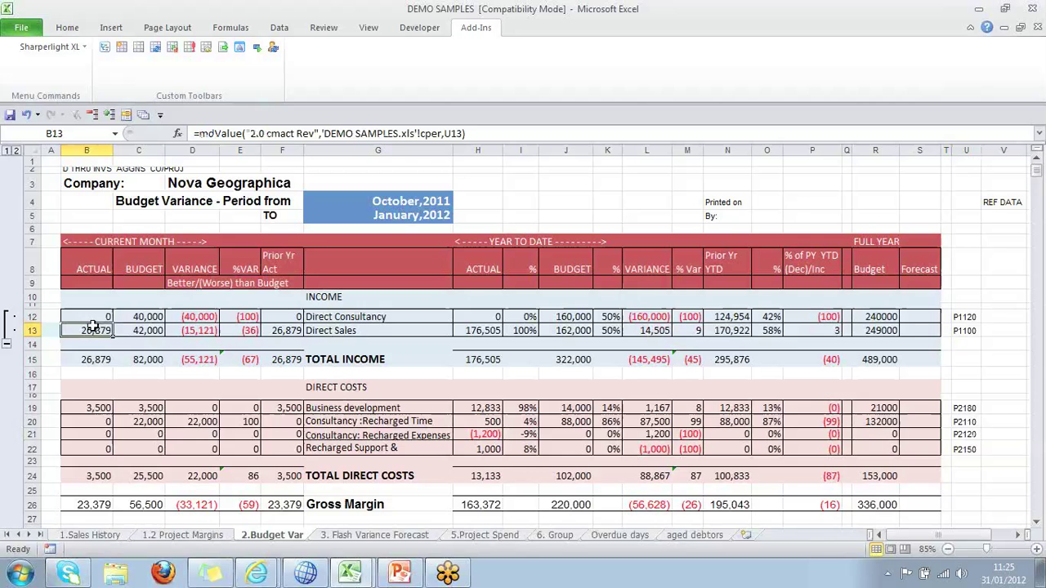
left_click(196, 536)
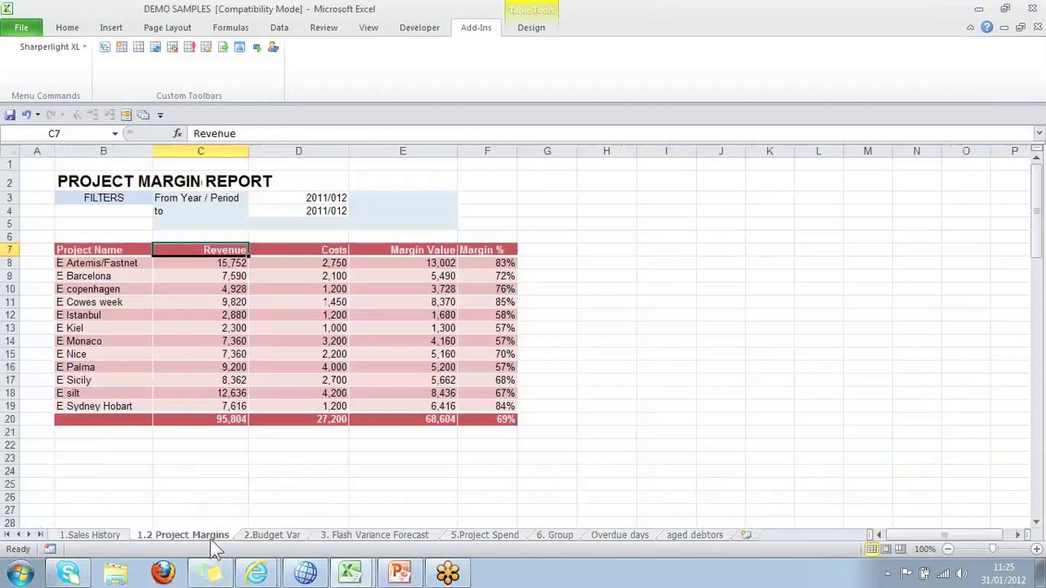
Revisit 2.Budget Var to check the Direct Consultancy variance formula, then open 3. Flash Variance Forecast.
left_click(272, 535)
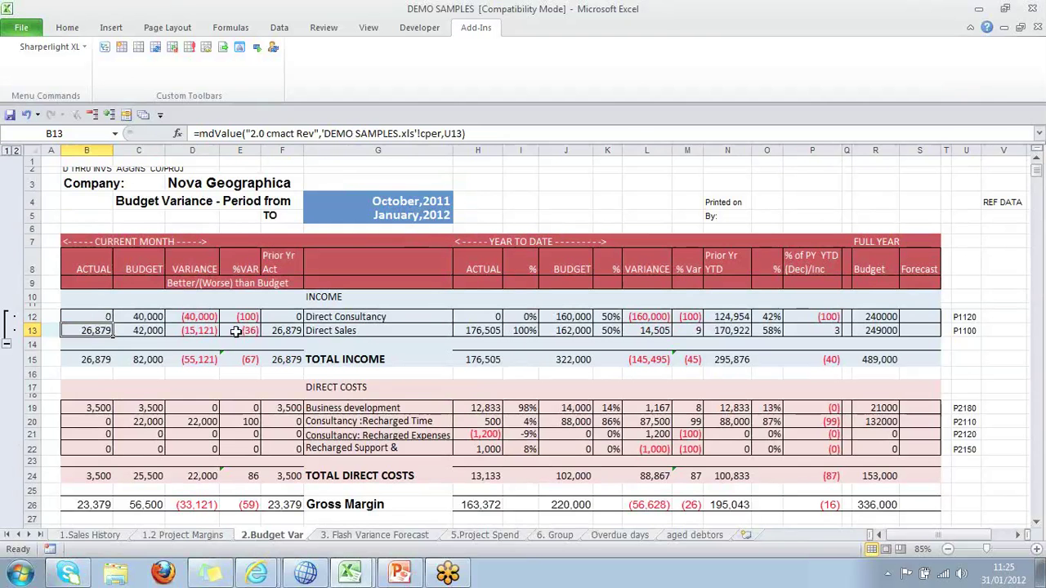
left_click(190, 315)
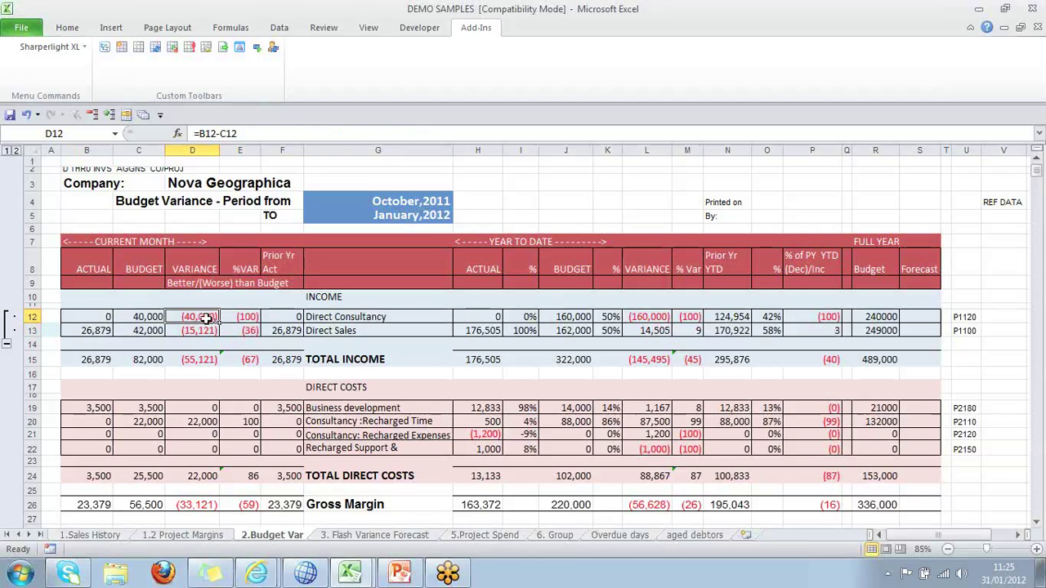
left_click(387, 536)
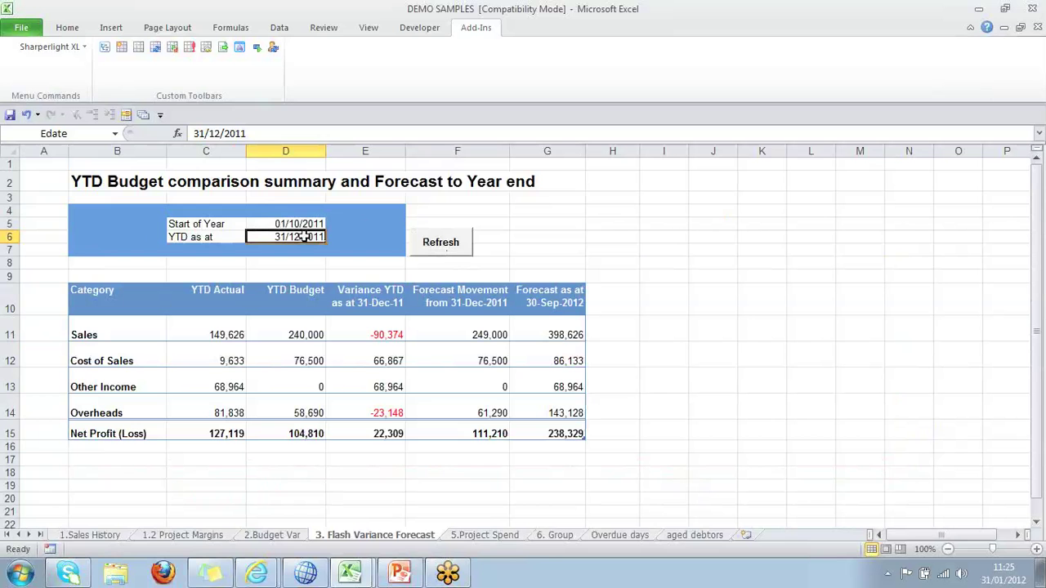
Set the year-to-date date to 31/1/2012, recalculate the forecast, and check the Sales YTD Actual 176,505.
type("31/")
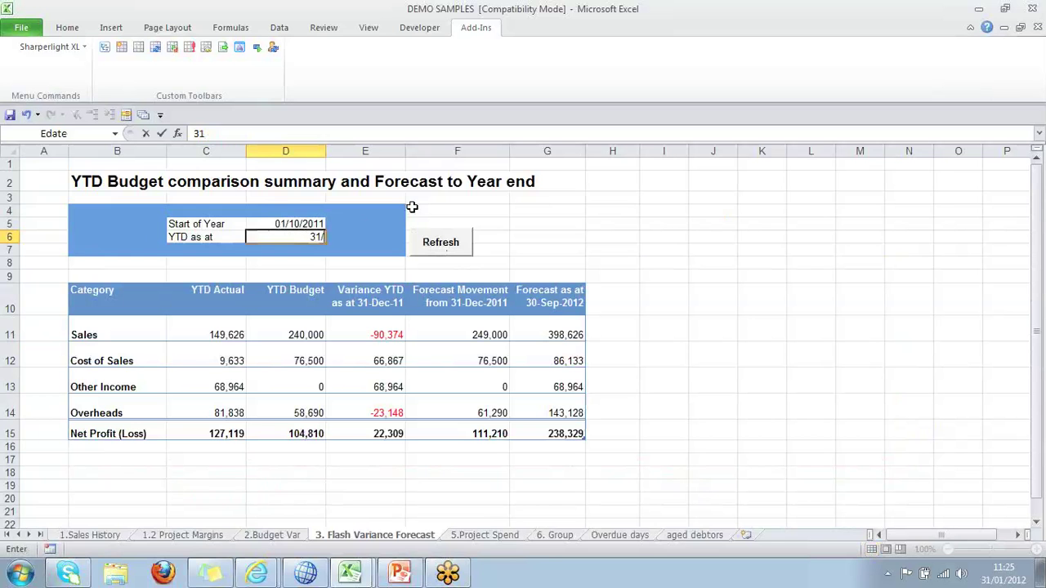
type("1/2012")
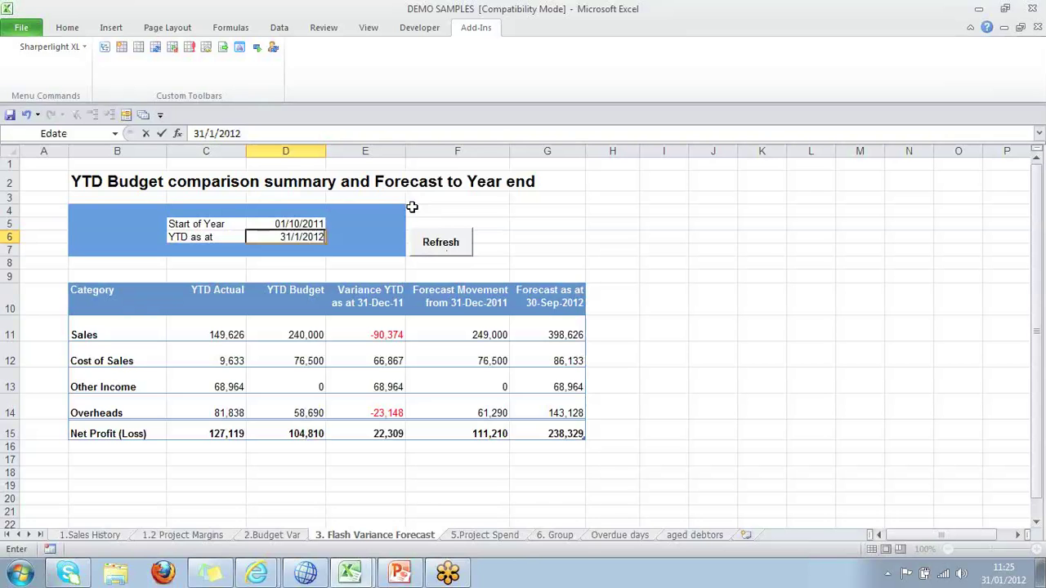
key("Tab")
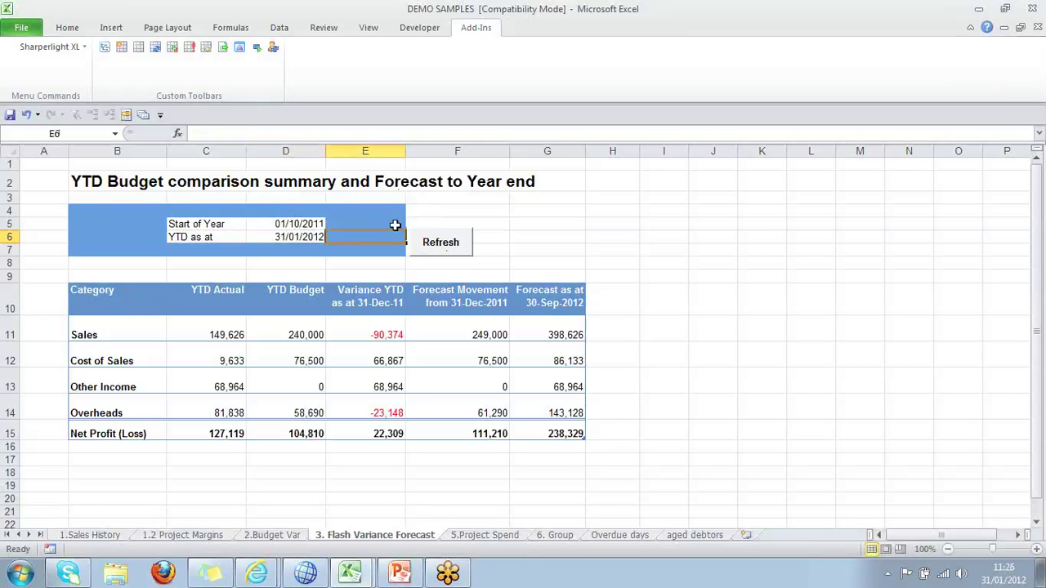
left_click(441, 244)
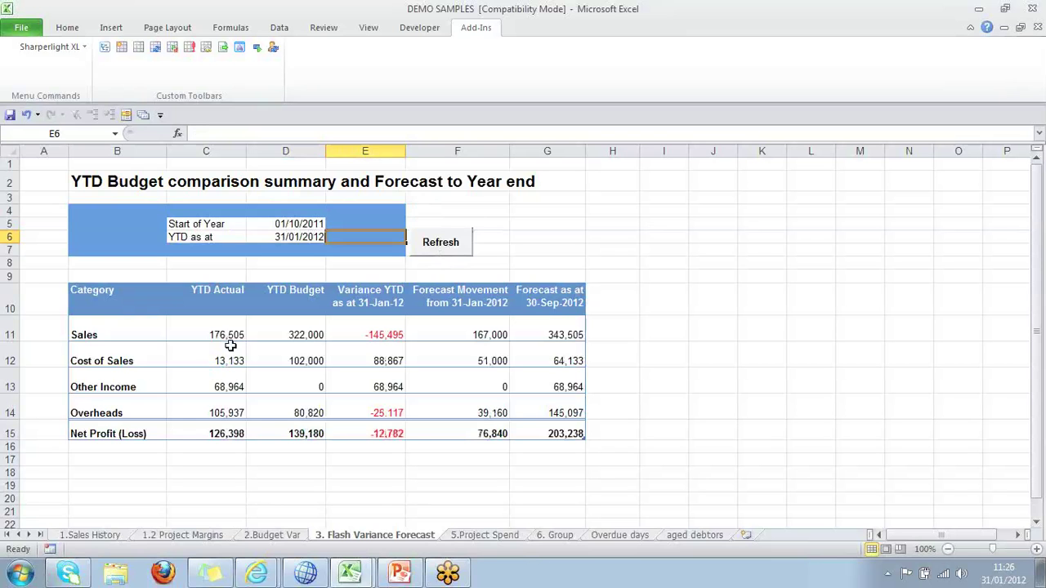
left_click(231, 344)
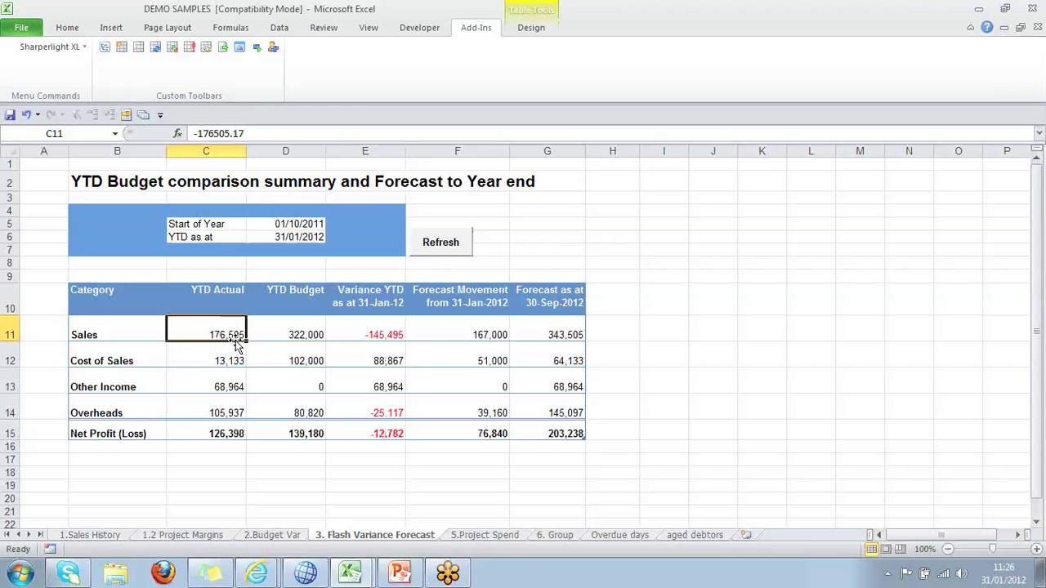
Drill from Sales YTD Actual into its Sales Transactions list, review the grid, then close it.
right_click(233, 336)
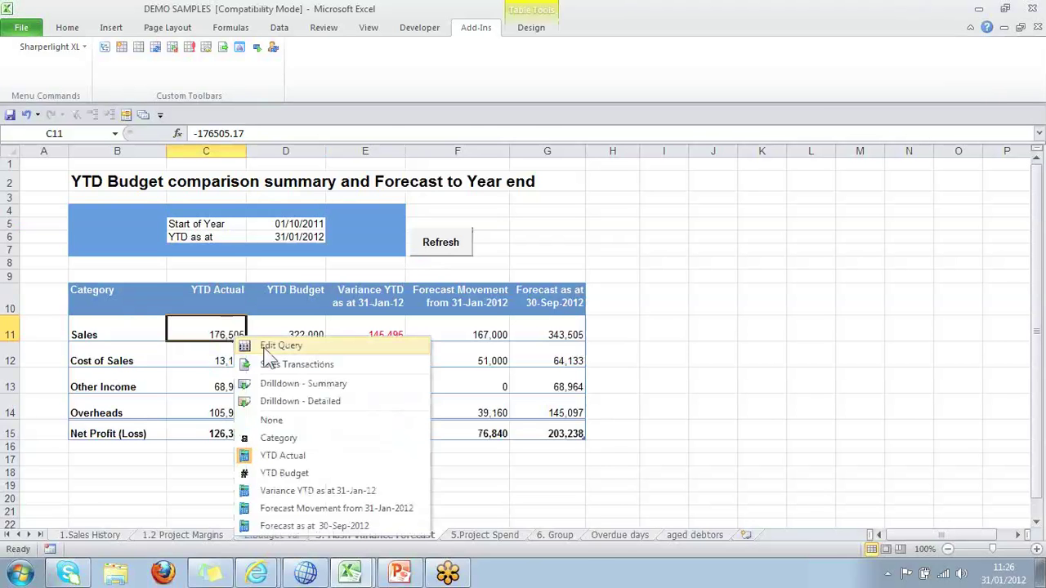
left_click(308, 365)
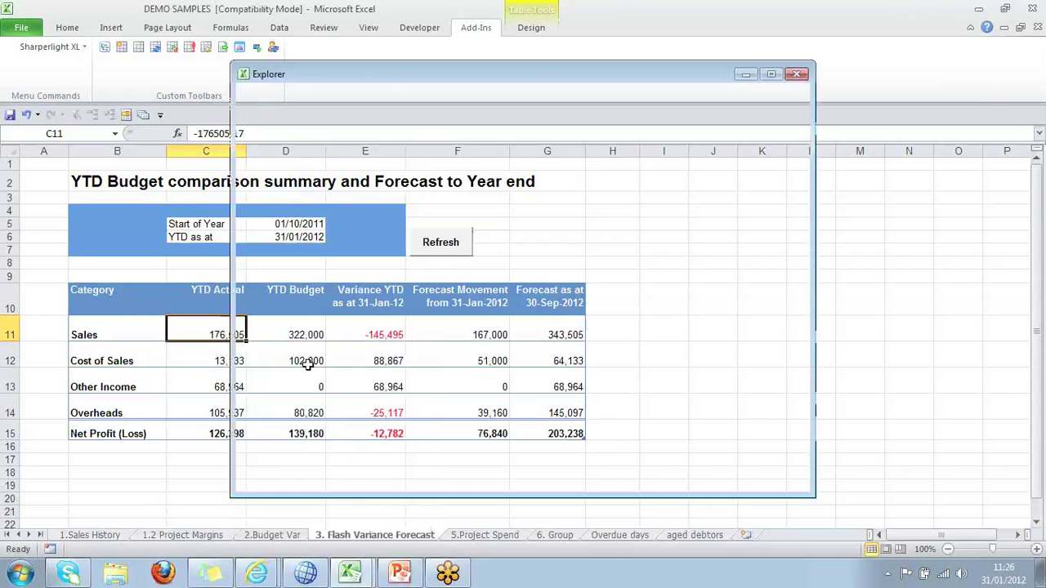
scroll(323, 392, "down", 10)
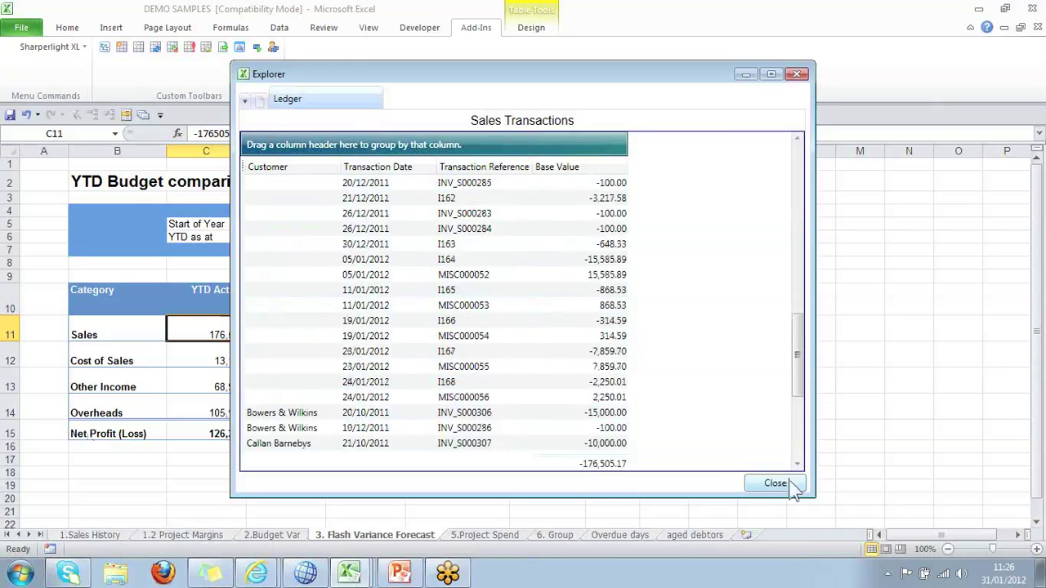
right_click(435, 255)
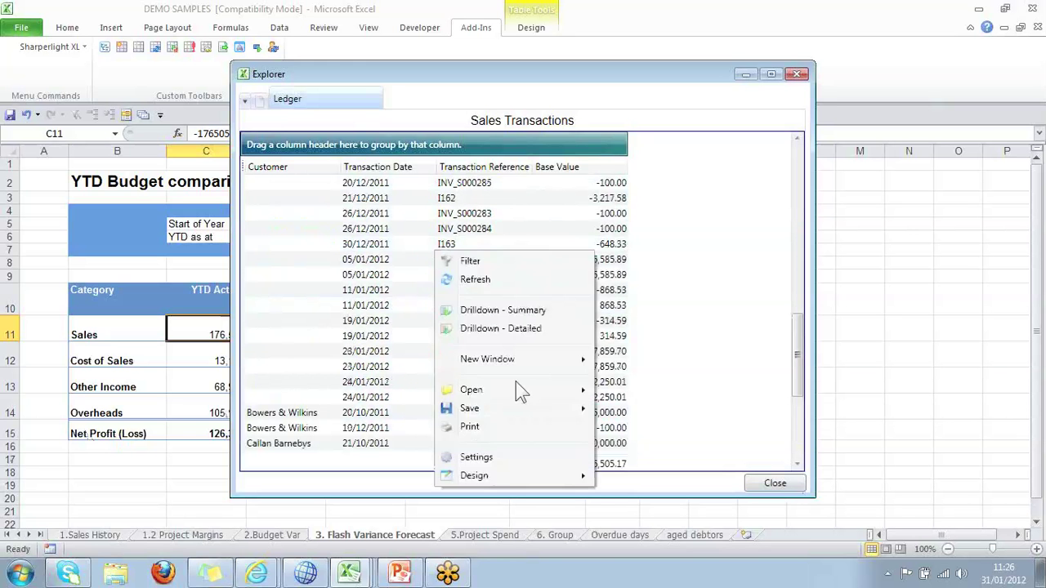
mouse_move(486, 407)
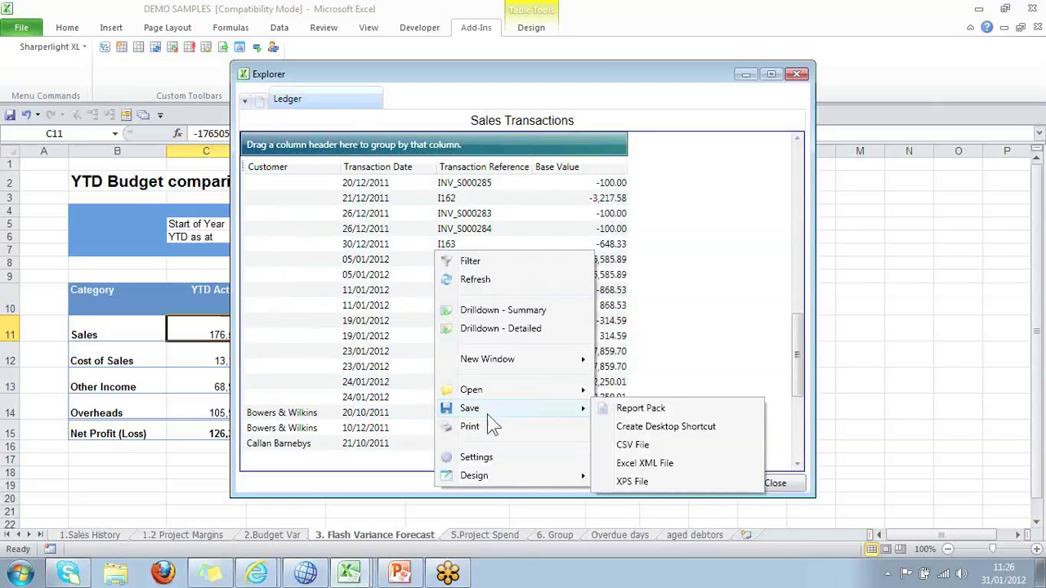
left_click(686, 511)
left_click(760, 483)
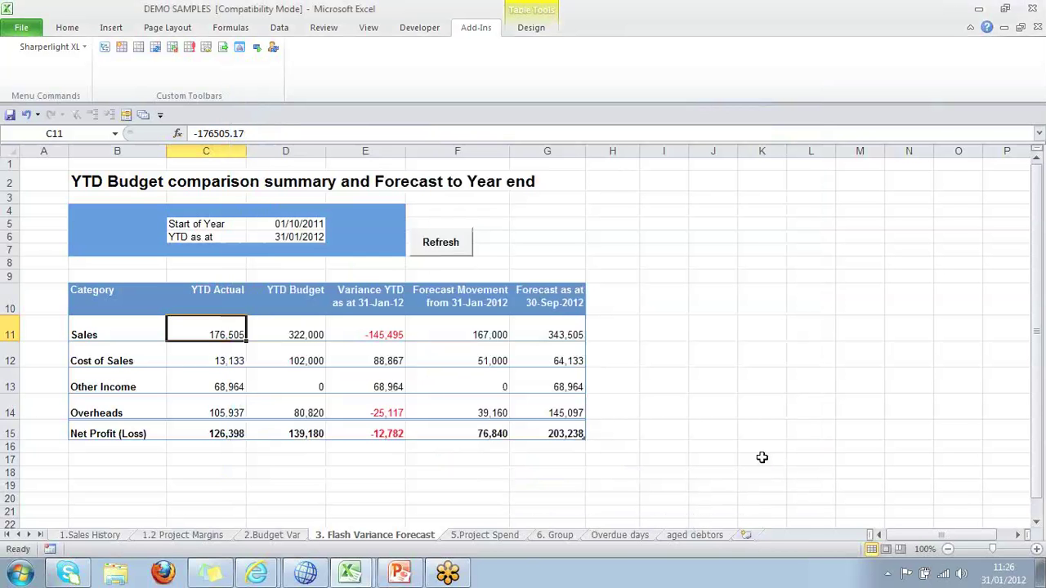
Check the Sales variance of -145,495 and the 31/01/2012 YTD date, then go to 5.Project Spend.
left_click(383, 335)
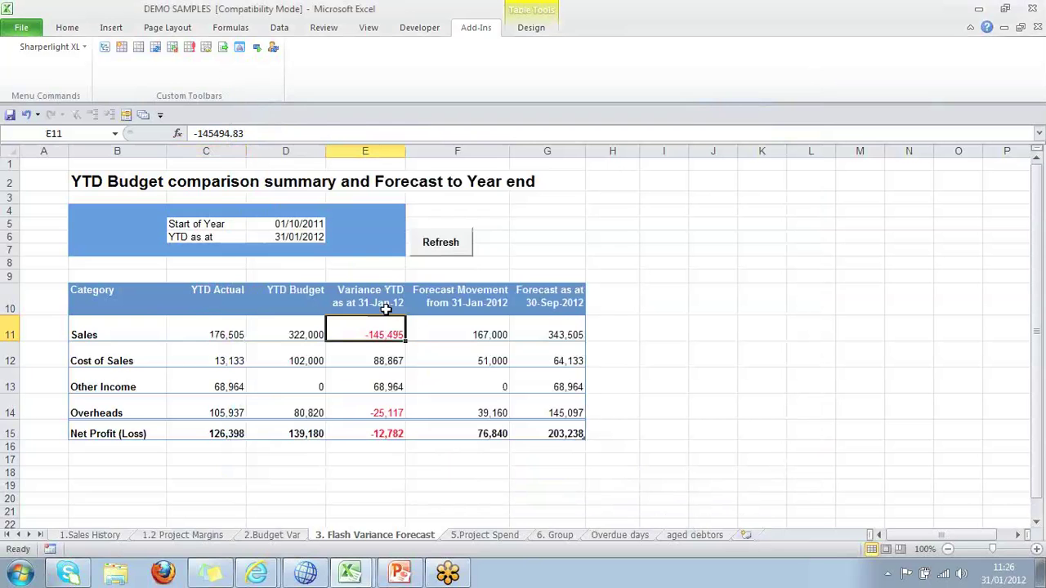
left_click(379, 306)
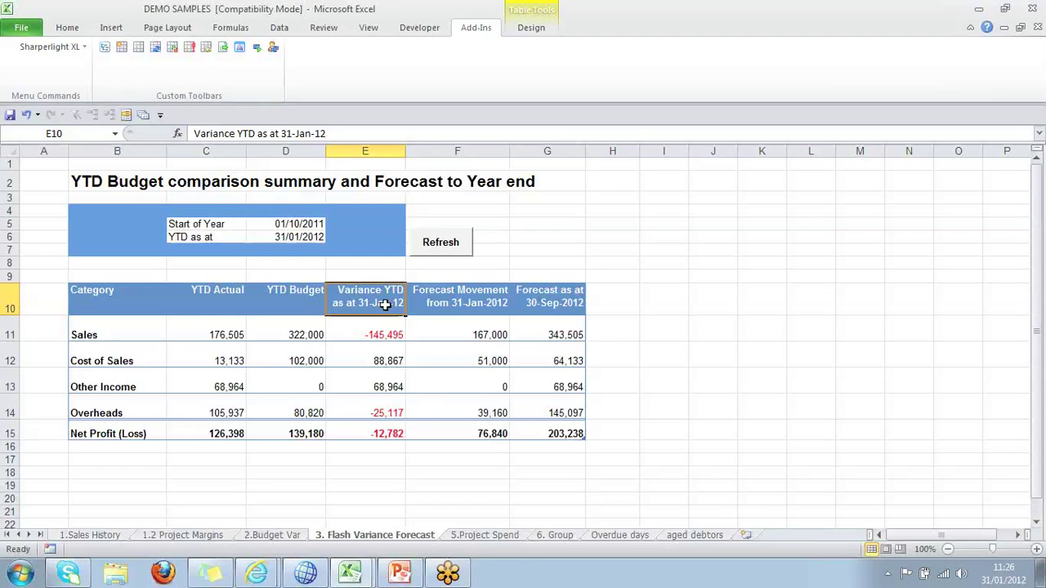
left_click(279, 237)
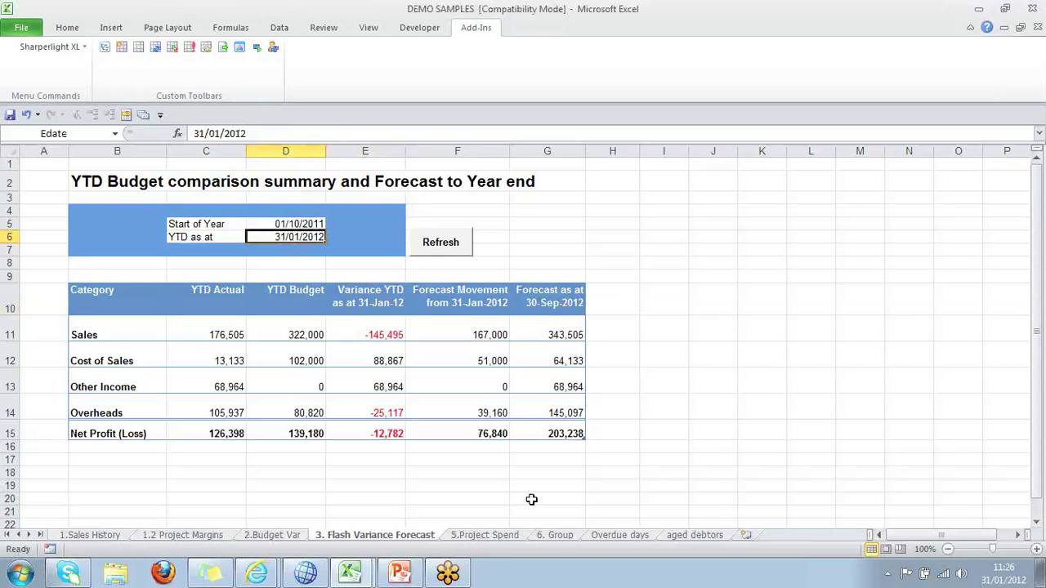
left_click(501, 538)
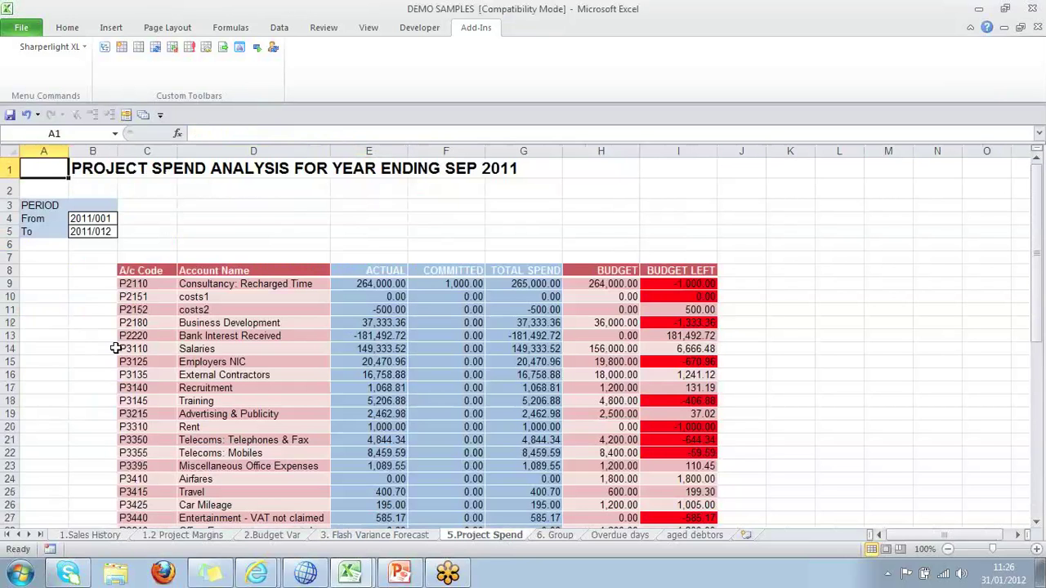
Inspect Consultancy actual 264,000, committed 1,000 and budget left -1,000, then open 6. Group.
left_click(397, 284)
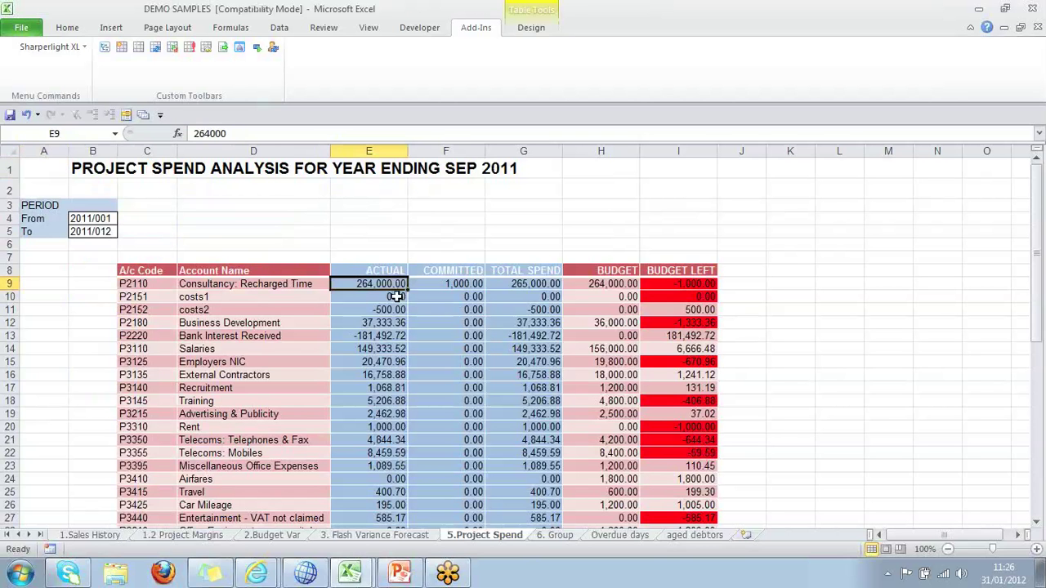
left_click(460, 283)
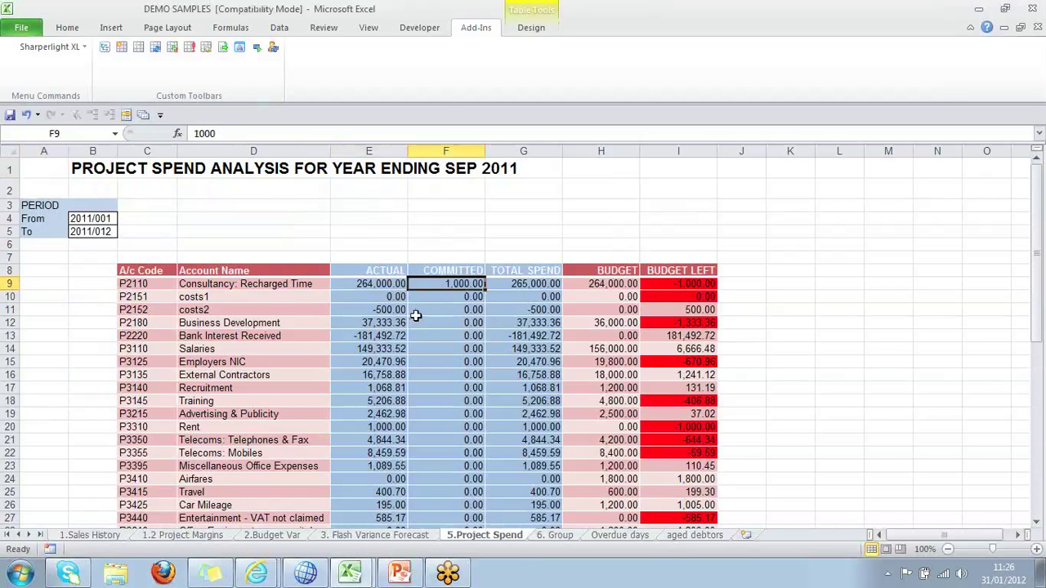
left_click(609, 284)
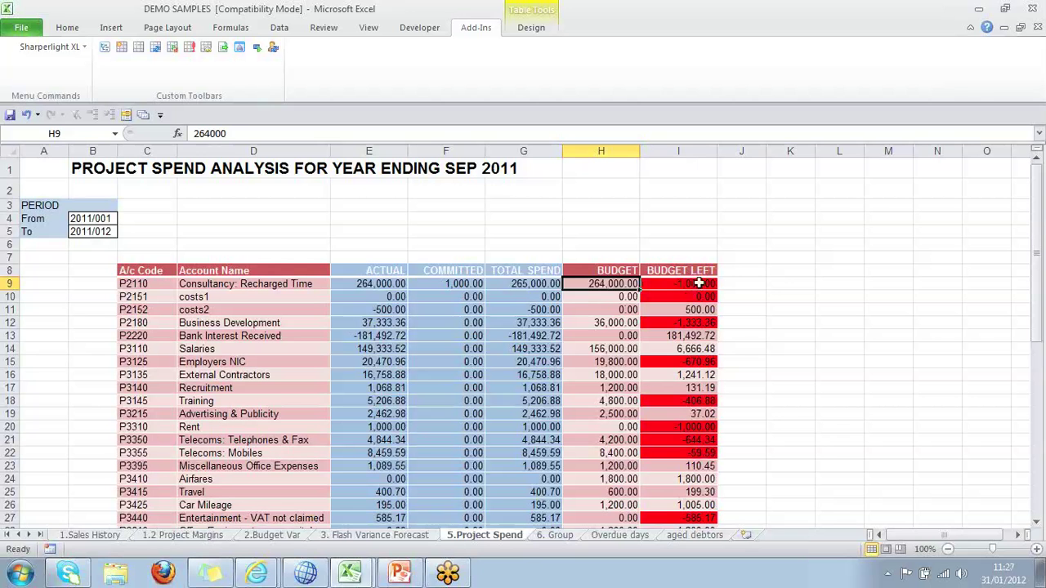
left_click(699, 283)
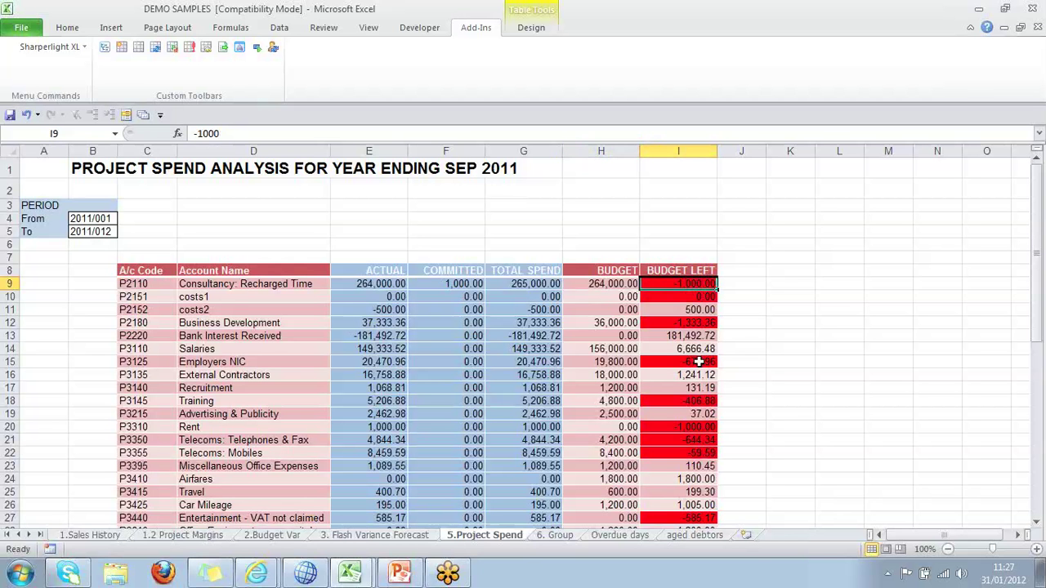
left_click(700, 362)
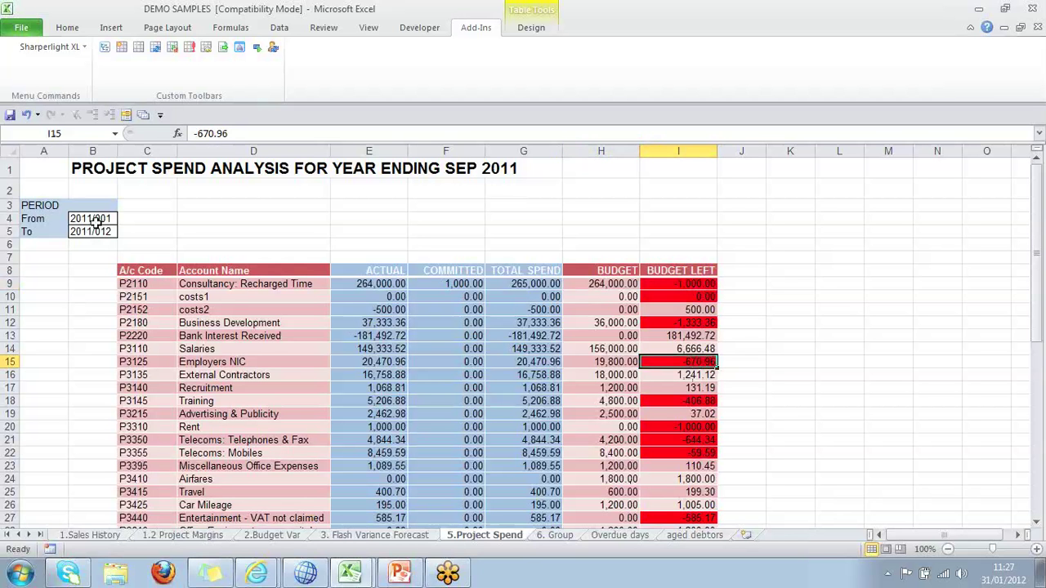
left_click(559, 536)
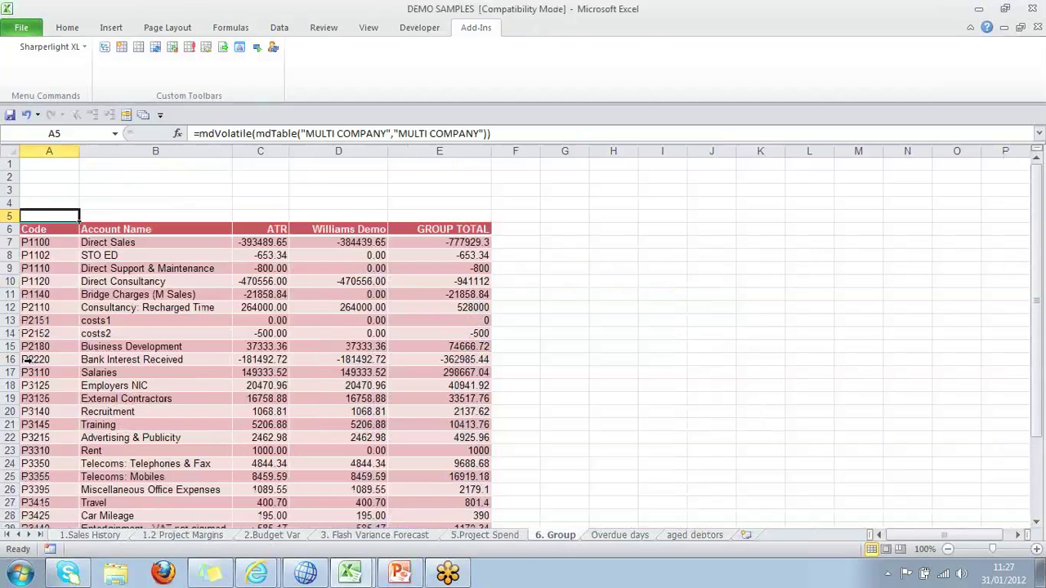
left_click(260, 229)
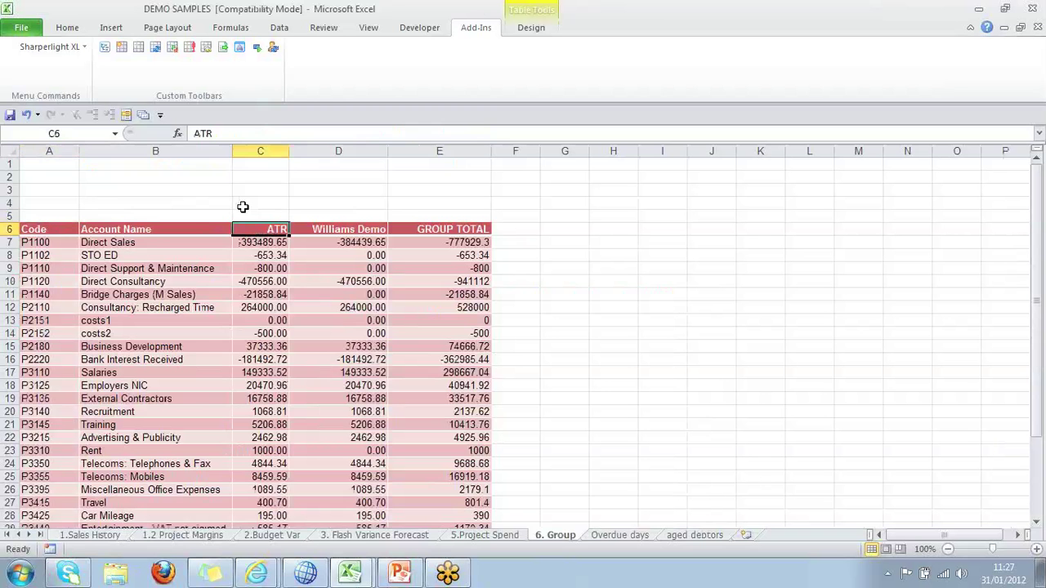
left_click(349, 229)
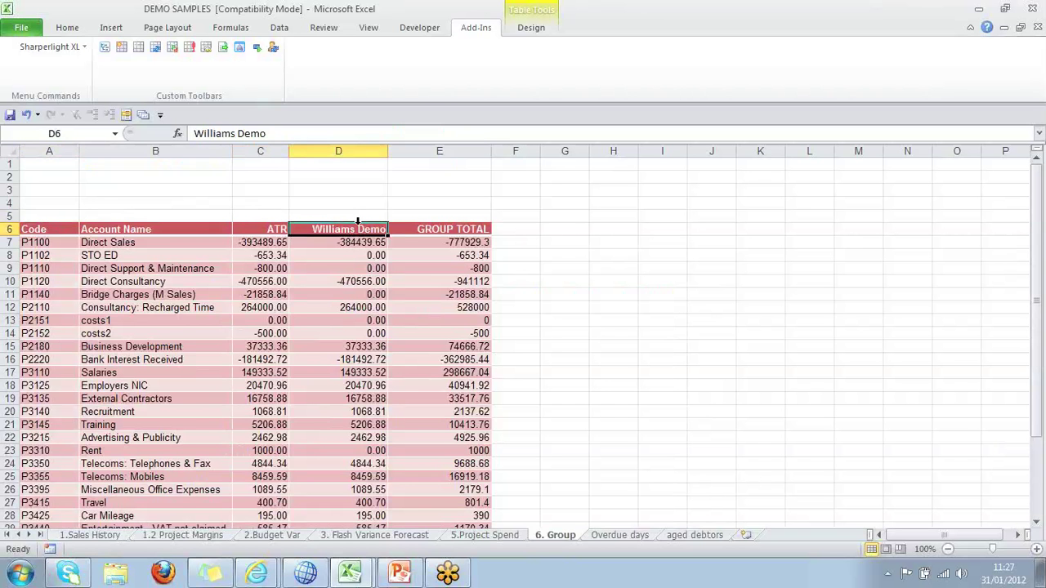
left_click(260, 232)
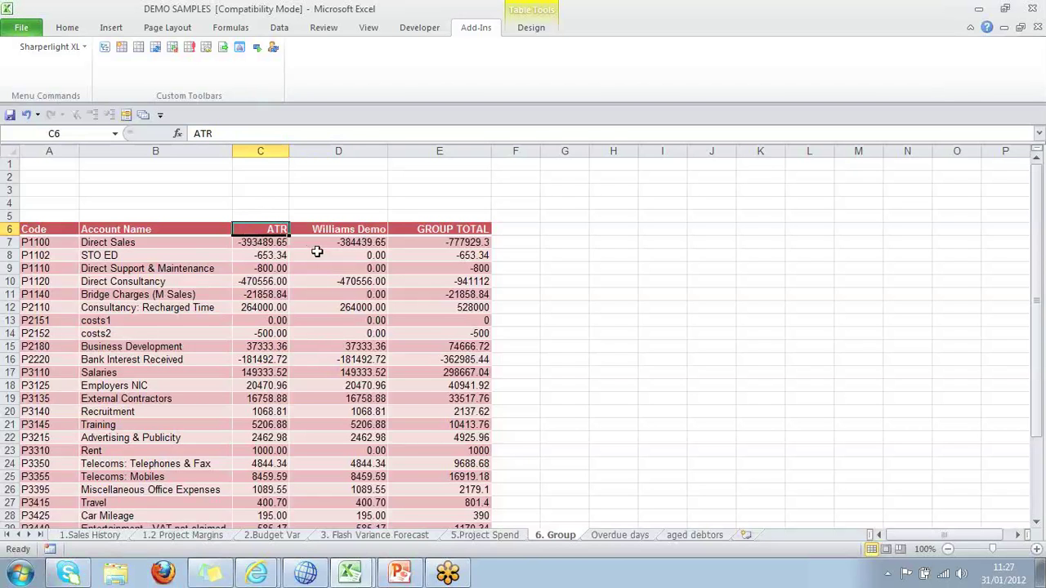
scroll(338, 244, "down", 4)
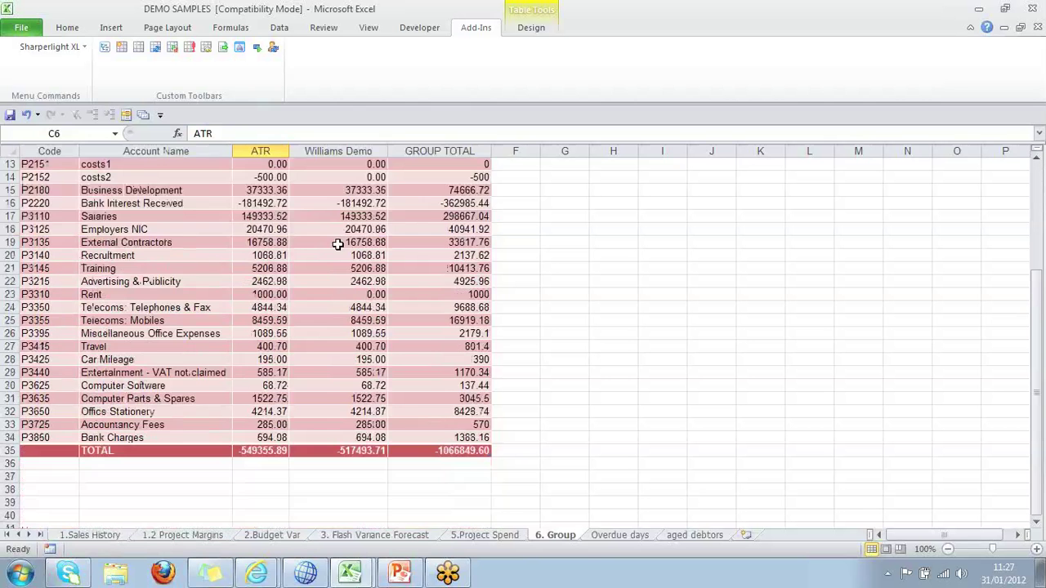
scroll(338, 244, "up", 4)
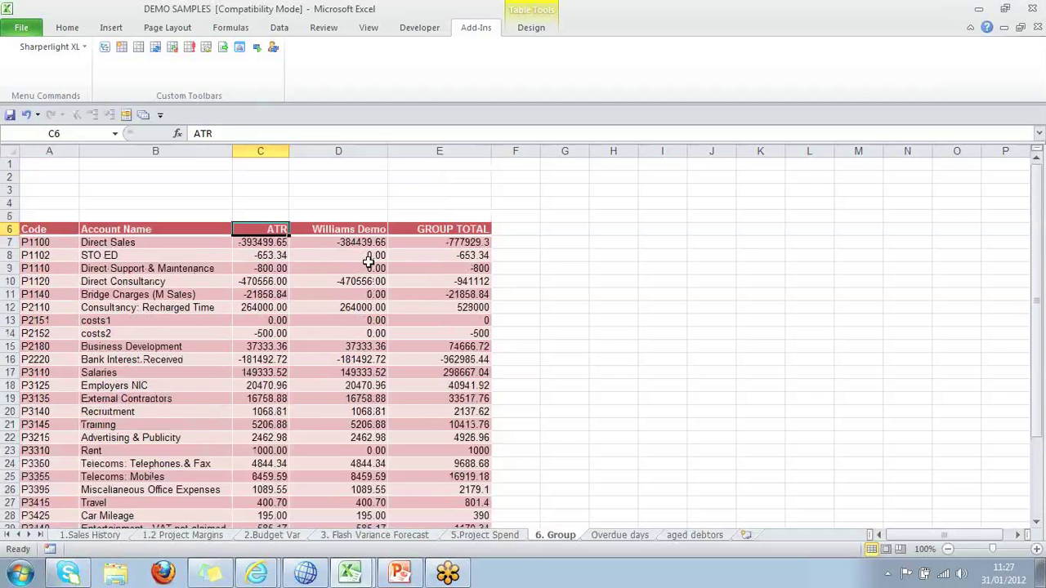
left_click(471, 232)
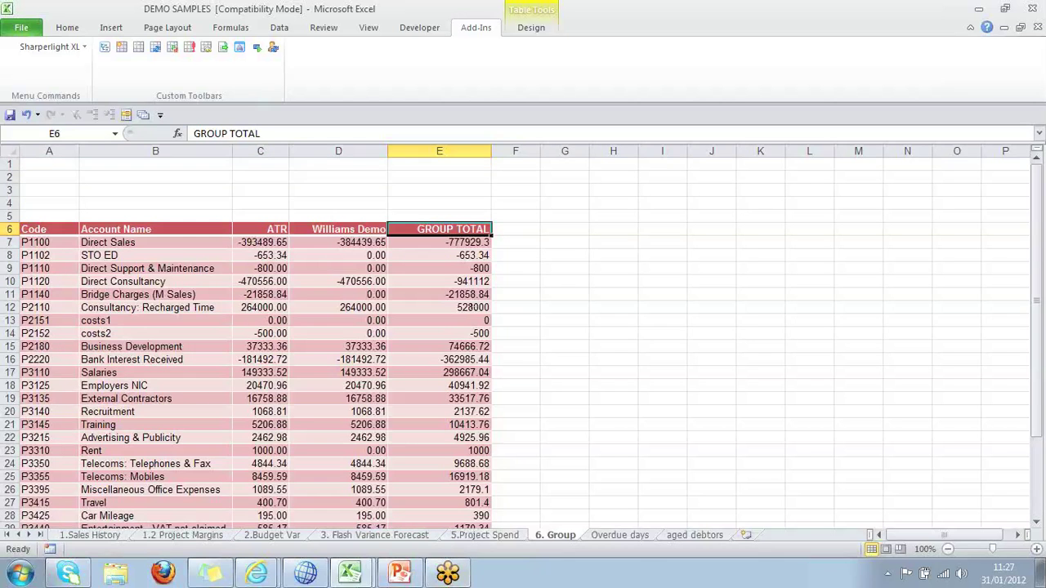
On Overdue days, check the first invoice's due date and overdue days, then edit its -30 average.
left_click(608, 537)
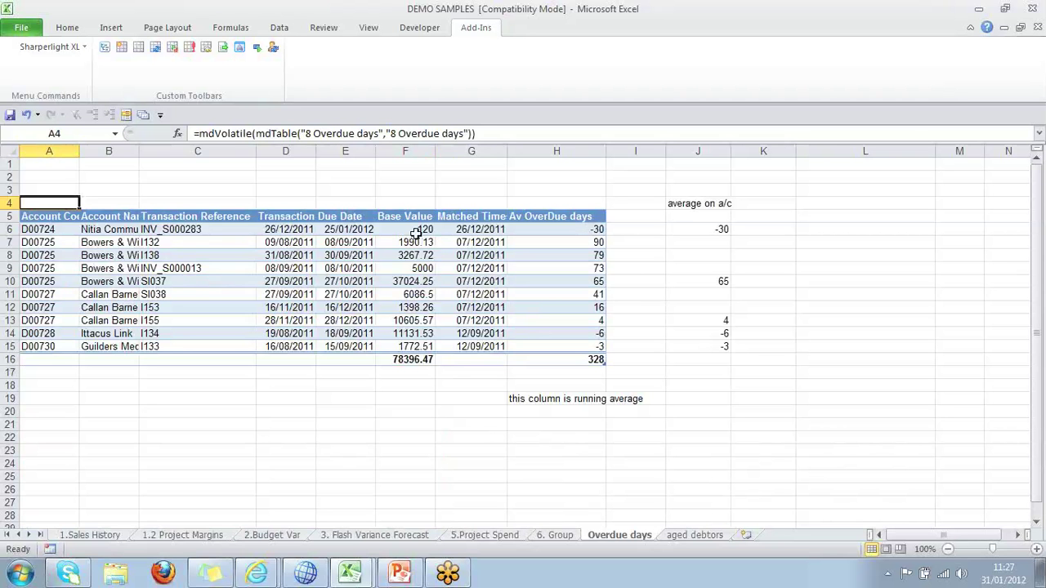
left_click(345, 231)
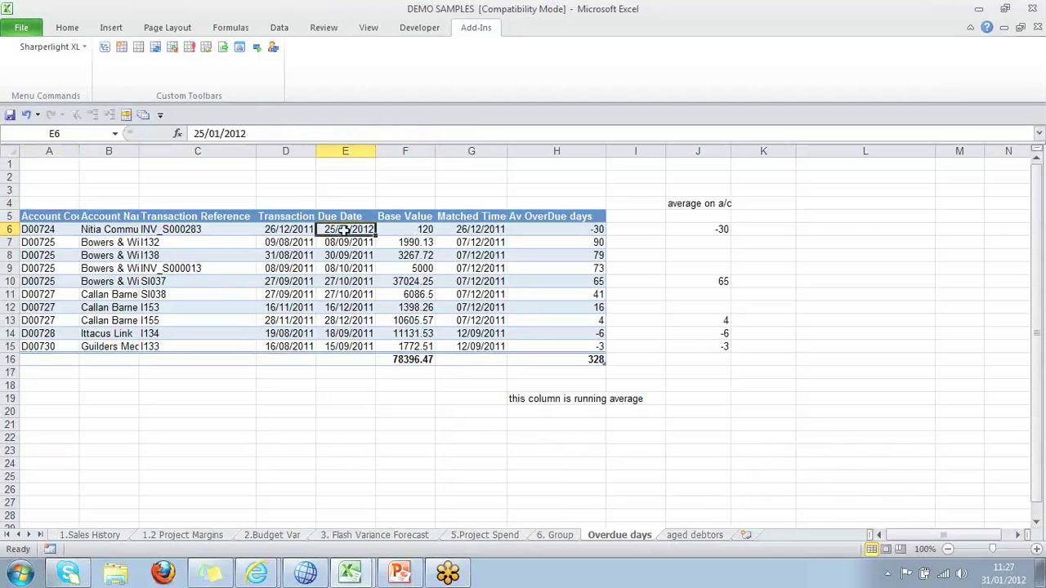
left_click(448, 232)
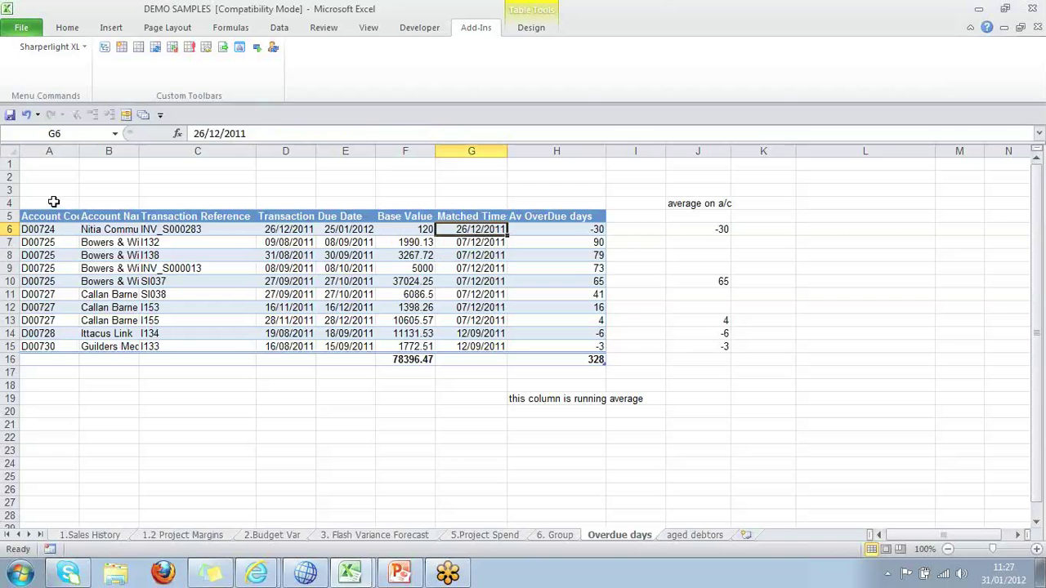
left_click(593, 229)
left_click(602, 255)
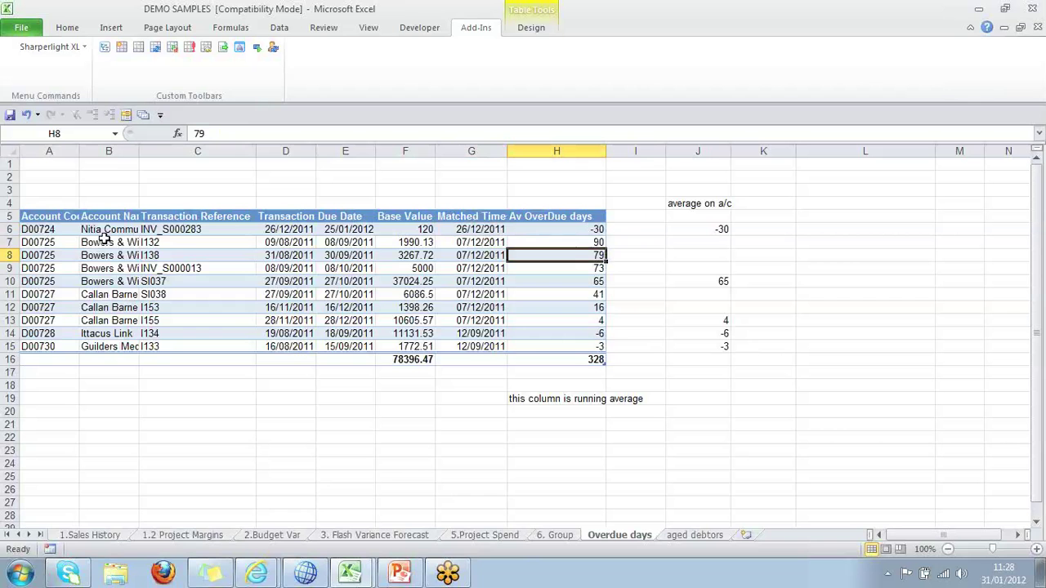
double_click(720, 231)
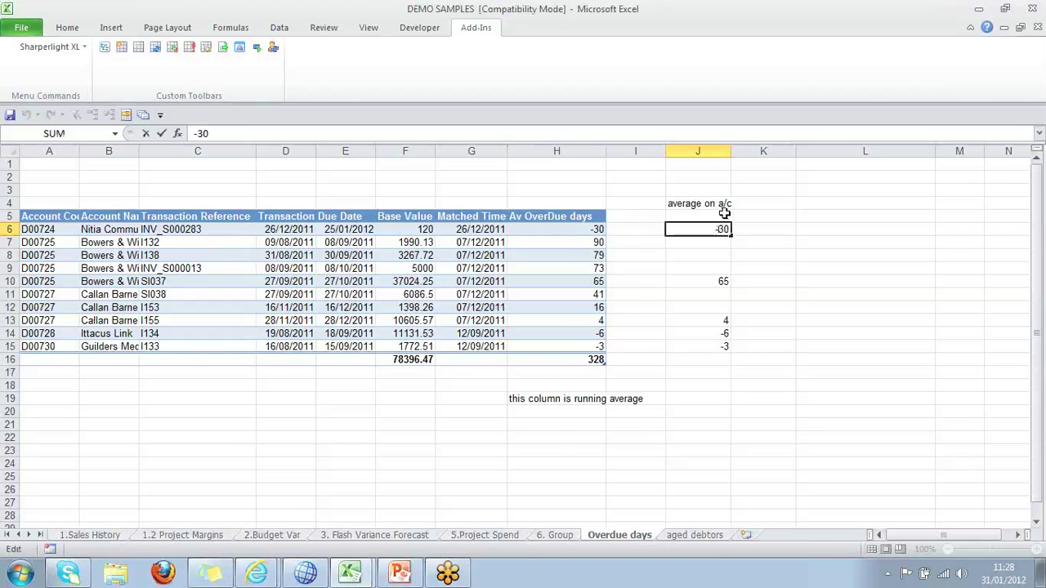
Show the aged debtors sheet with its 147,551.27 total across the ageing buckets.
left_click(707, 536)
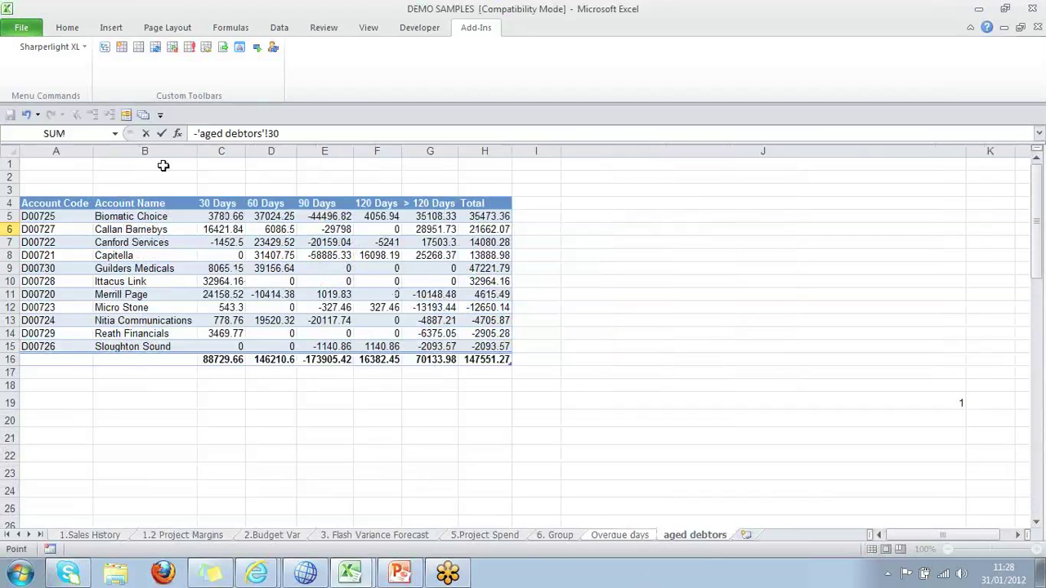